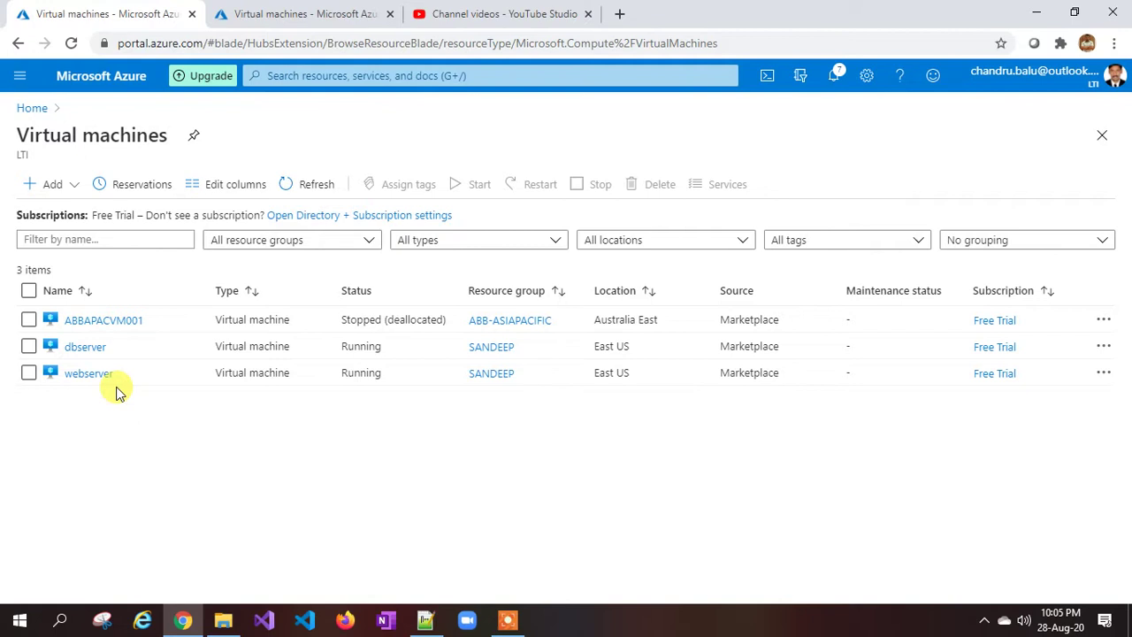
# Inspect the networking settings of the webserver and dbserver virtual machines, including their inbound port rules.
pyautogui.click(89, 373)
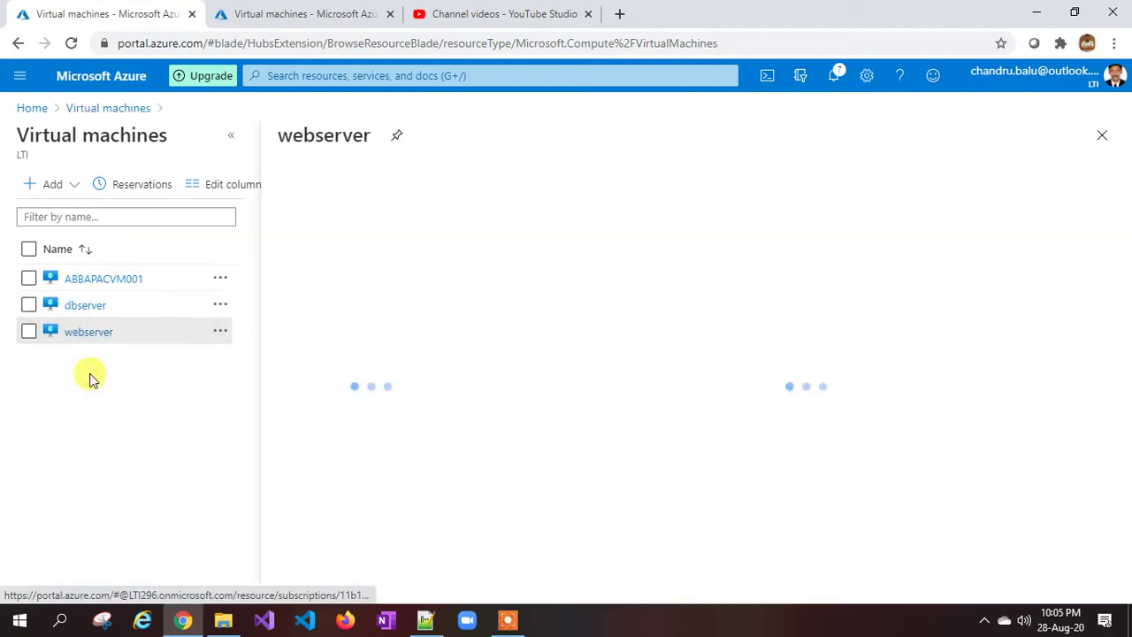
pyautogui.click(82, 382)
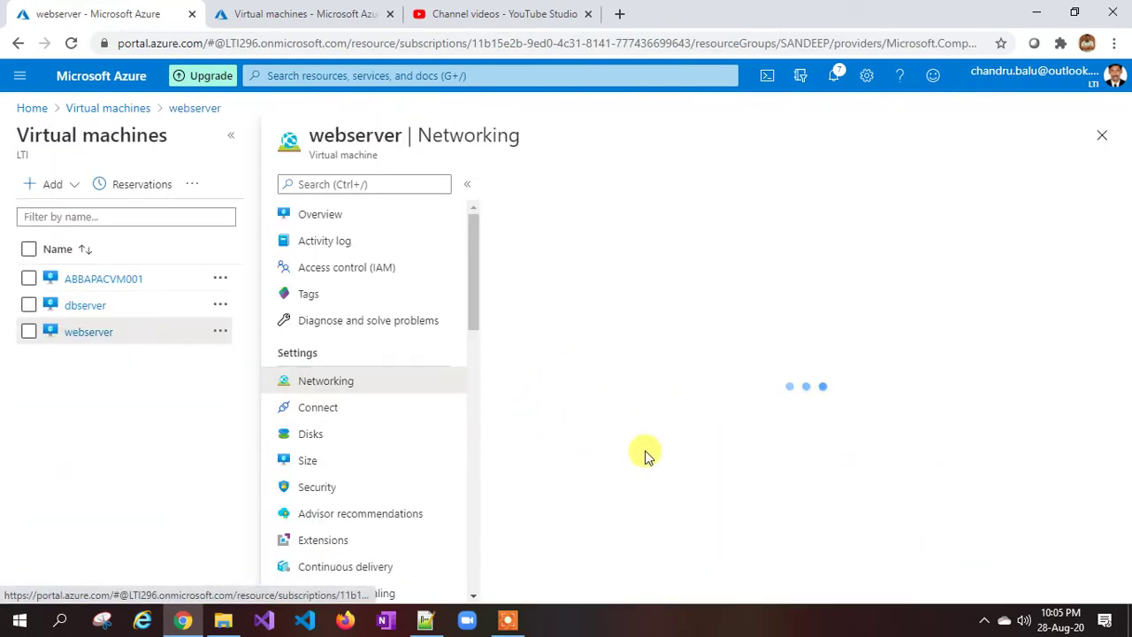
pyautogui.click(96, 309)
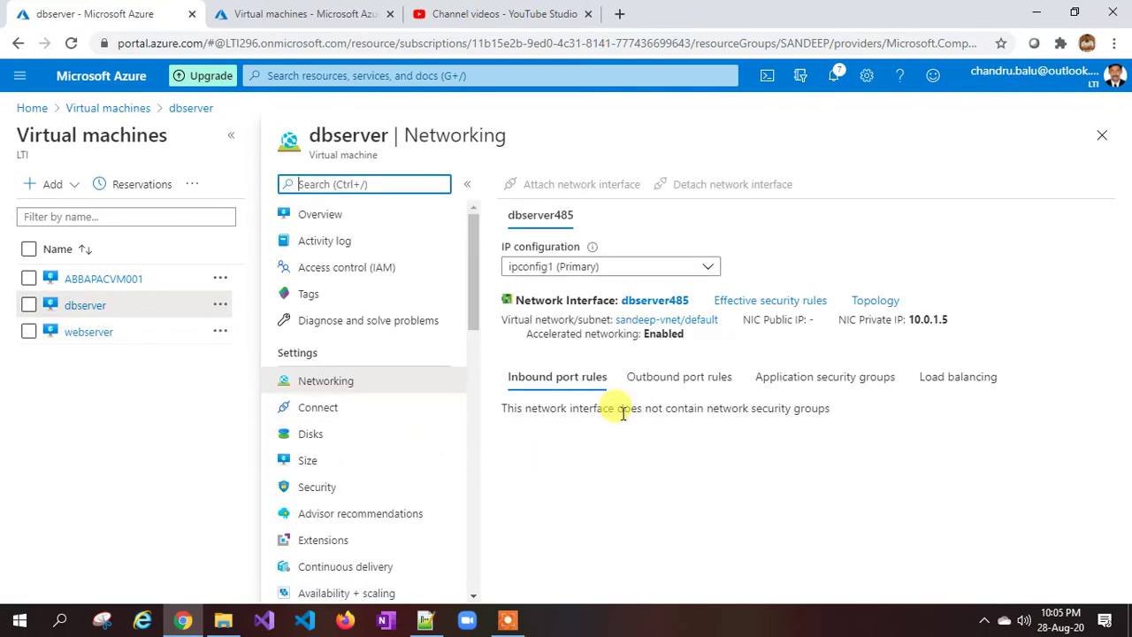
# Start a new network security group in the same resource group as the web and database servers.
pyautogui.click(278, 16)
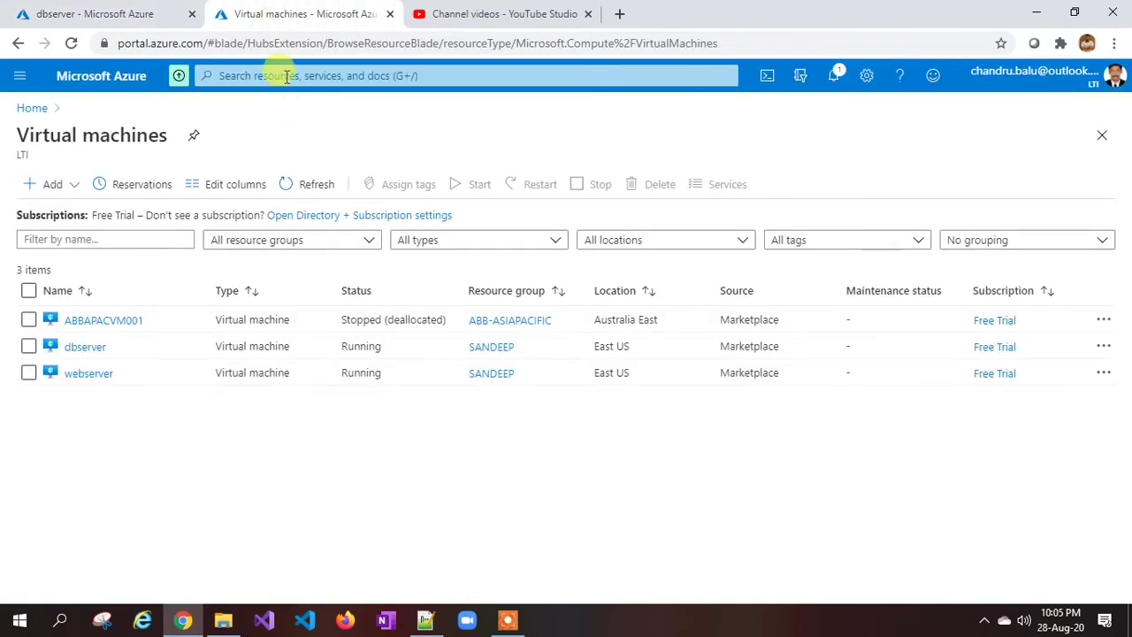
pyautogui.click(286, 76)
pyautogui.write('nsg')
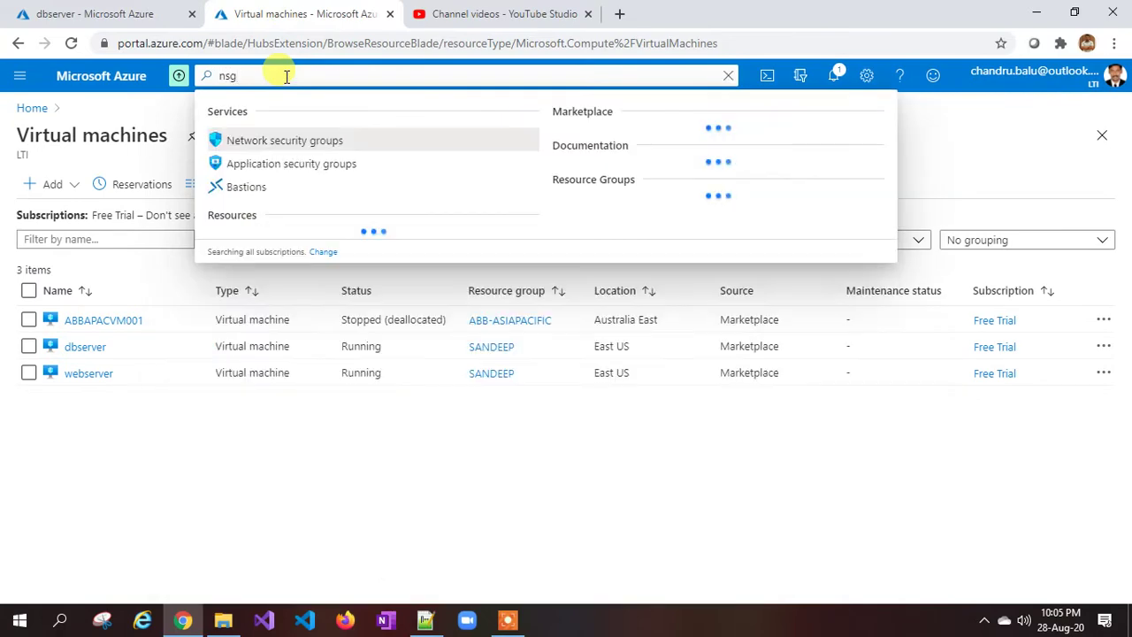
pyautogui.click(320, 139)
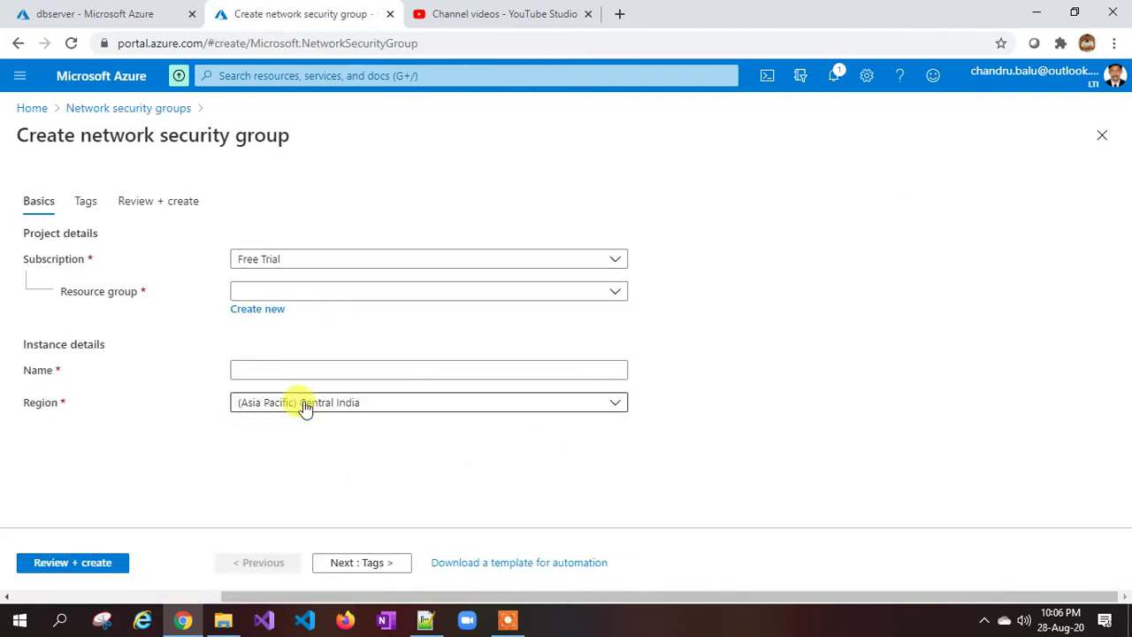
pyautogui.click(258, 291)
pyautogui.click(290, 452)
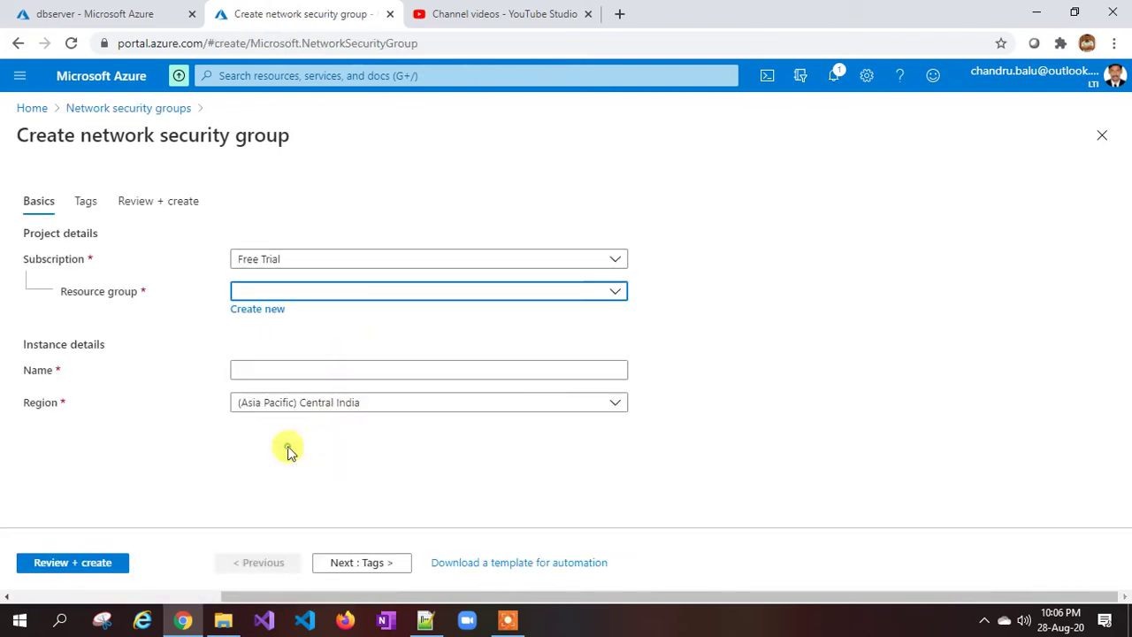
# Name the network security group subnet-nsg, then review and create it.
pyautogui.click(285, 369)
pyautogui.write('su')
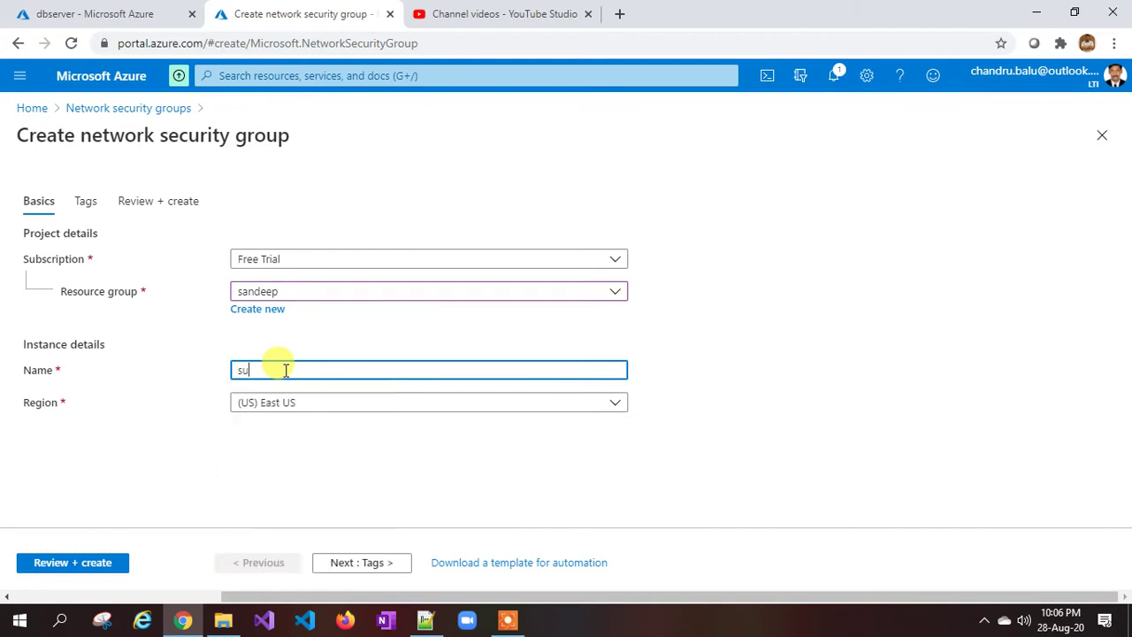
pyautogui.write('bnet-nsg')
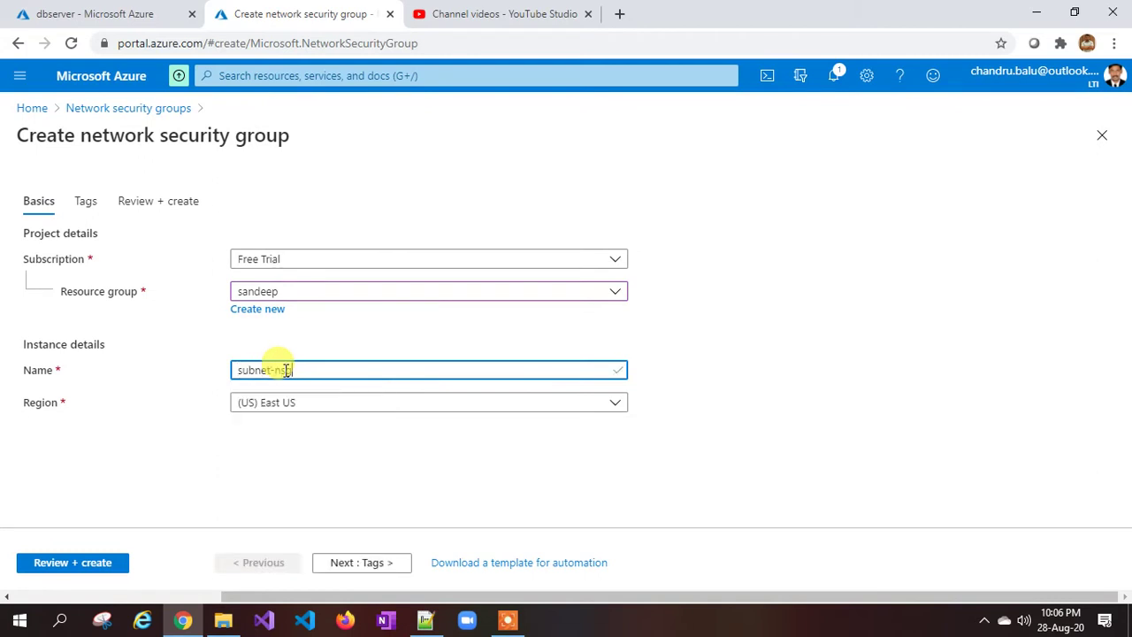
pyautogui.click(96, 566)
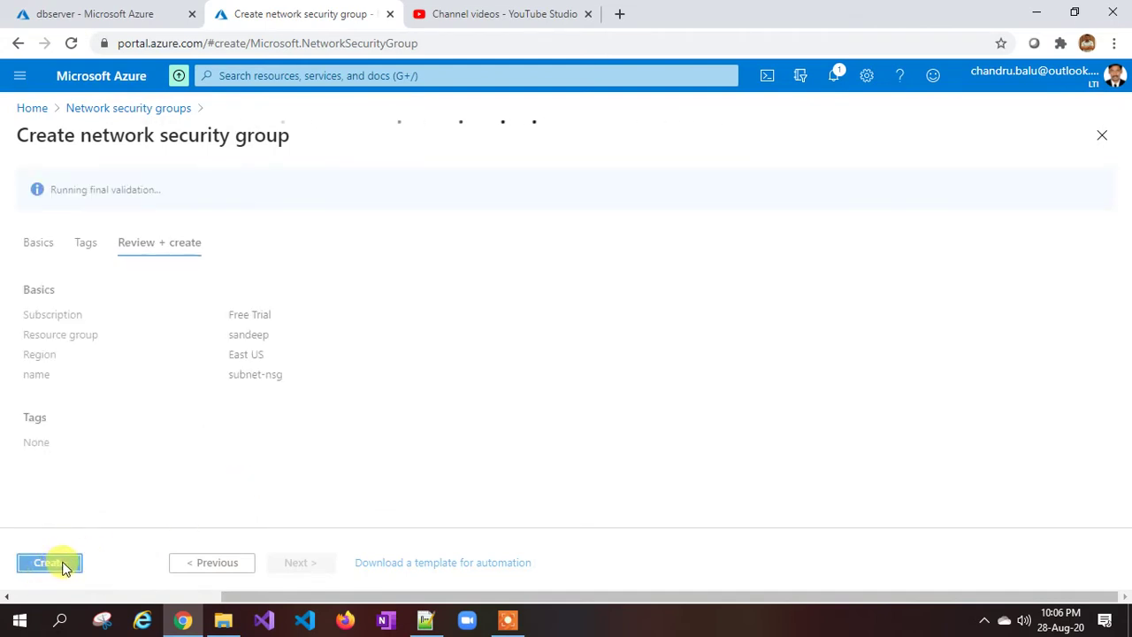
pyautogui.click(64, 566)
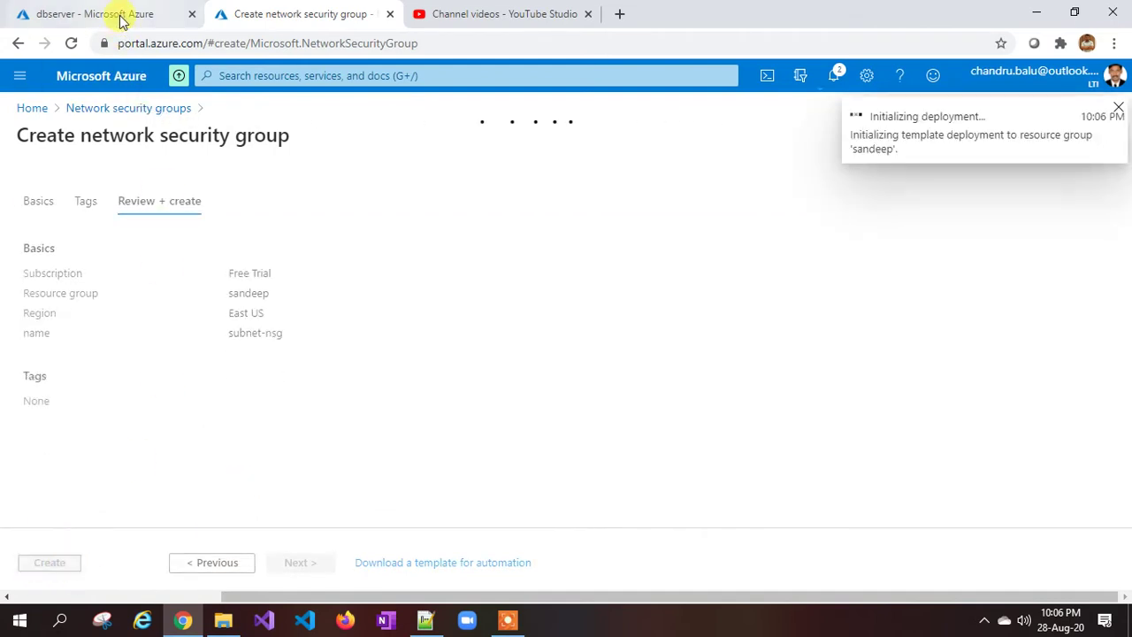
# Compare the overview details of dbserver and webserver, checking each machine's public IP address and virtual network/subnet.
pyautogui.click(121, 19)
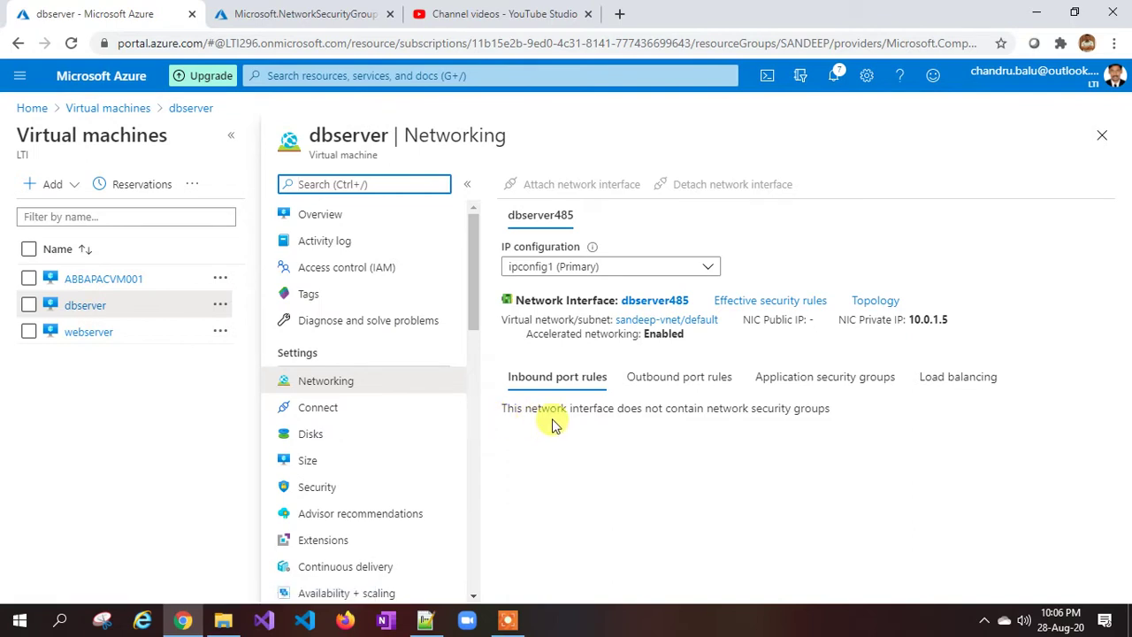
pyautogui.click(374, 219)
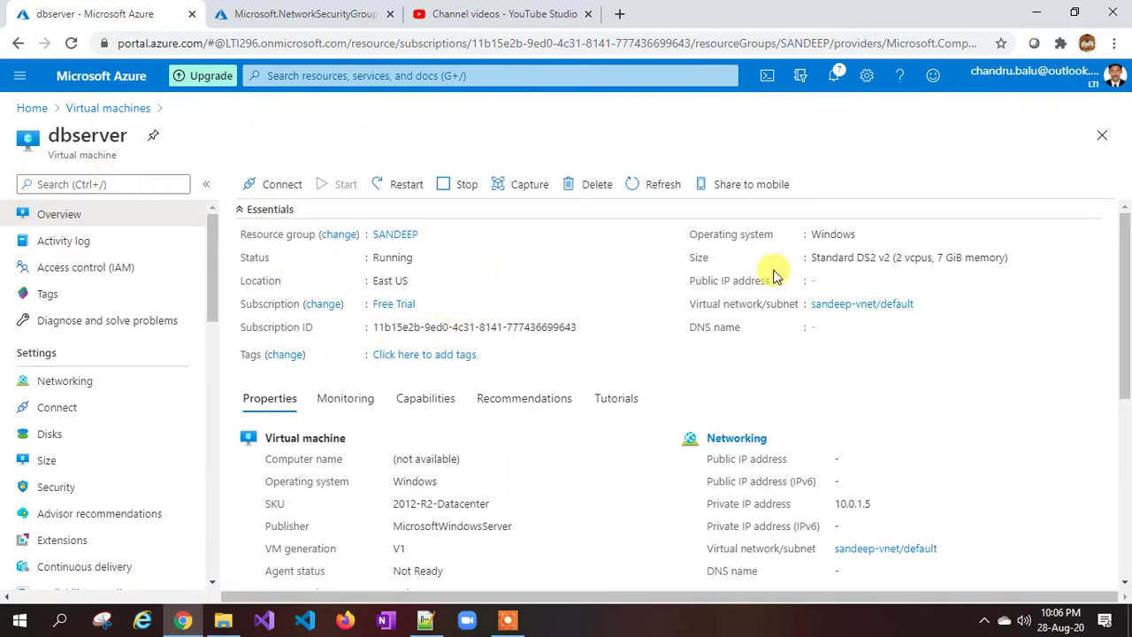
pyautogui.click(107, 109)
pyautogui.click(88, 373)
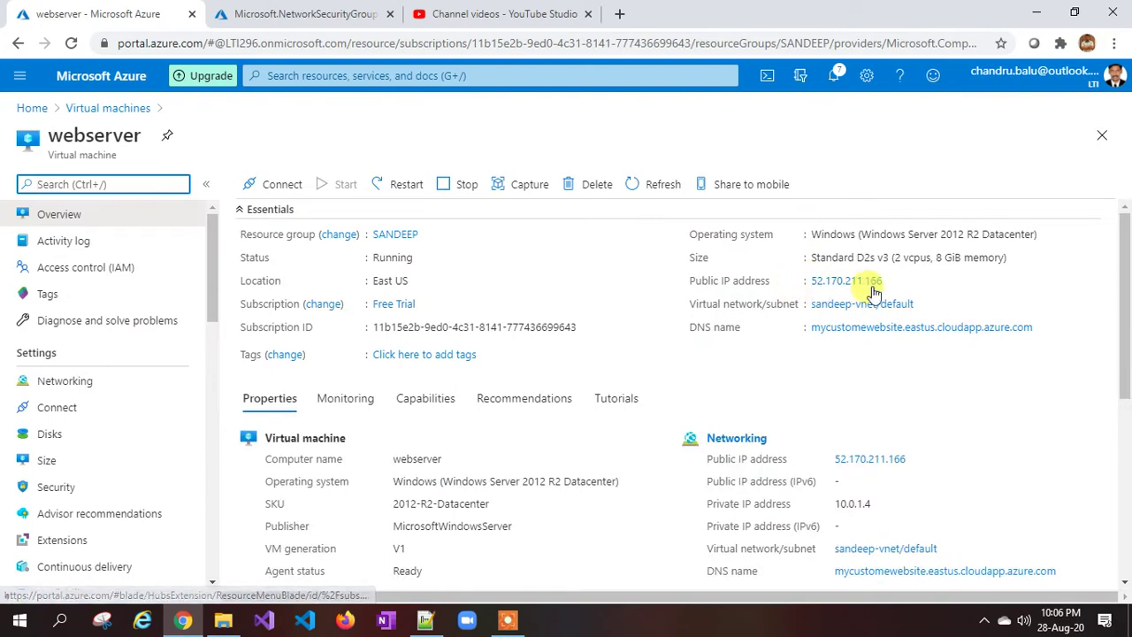
# Associate the deployed subnet-nsg security group with the default subnet of the servers' virtual network.
pyautogui.click(309, 13)
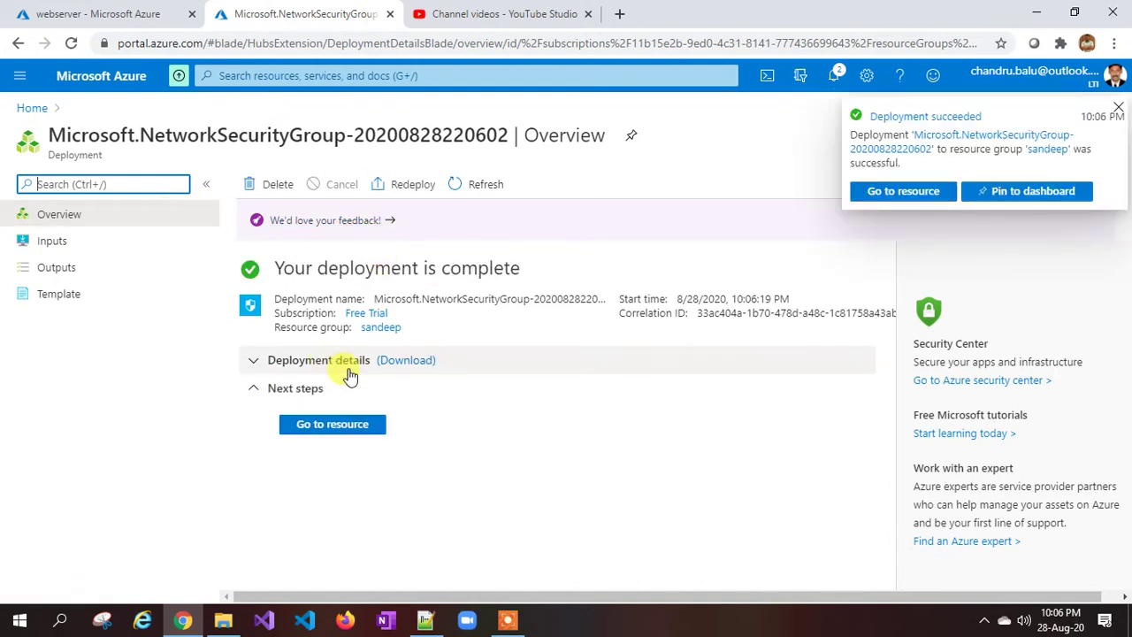
pyautogui.click(341, 424)
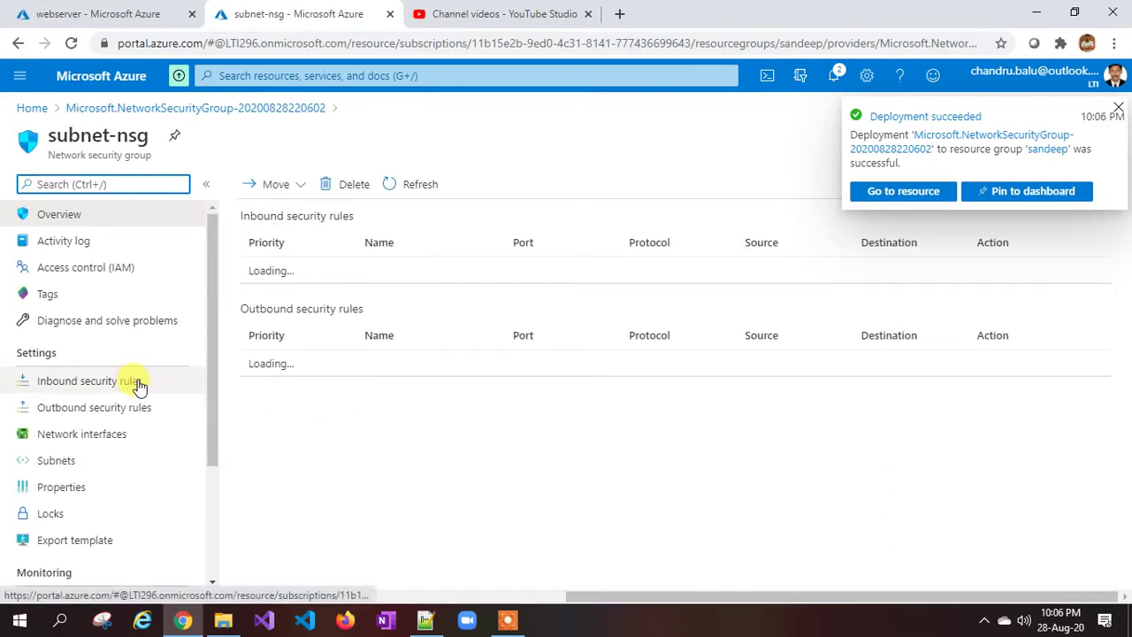
pyautogui.click(57, 461)
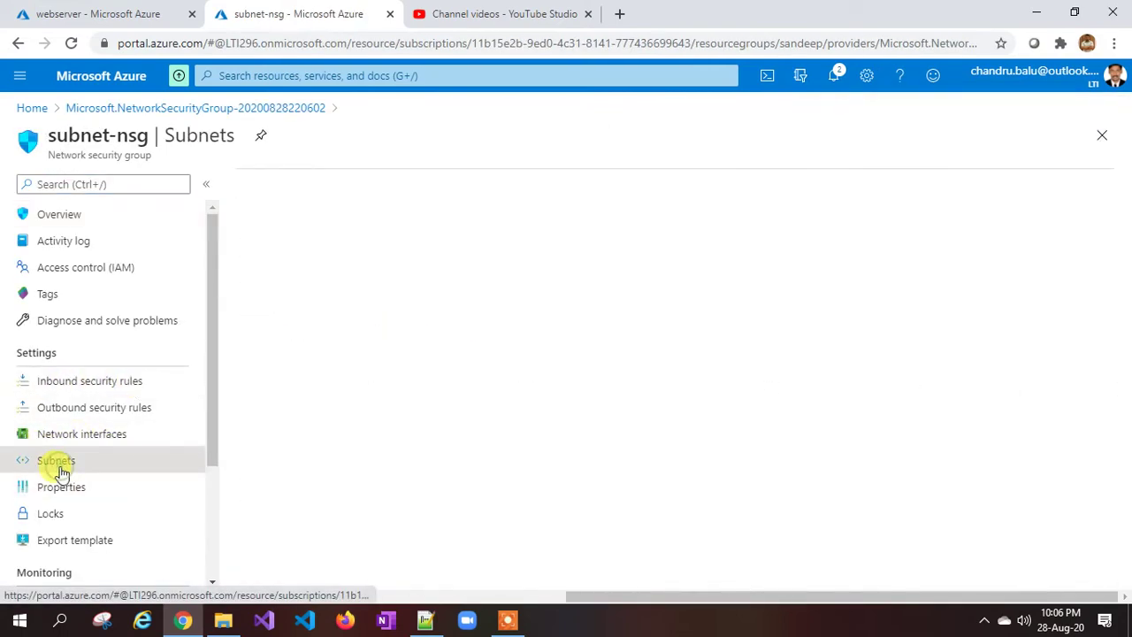
pyautogui.click(279, 187)
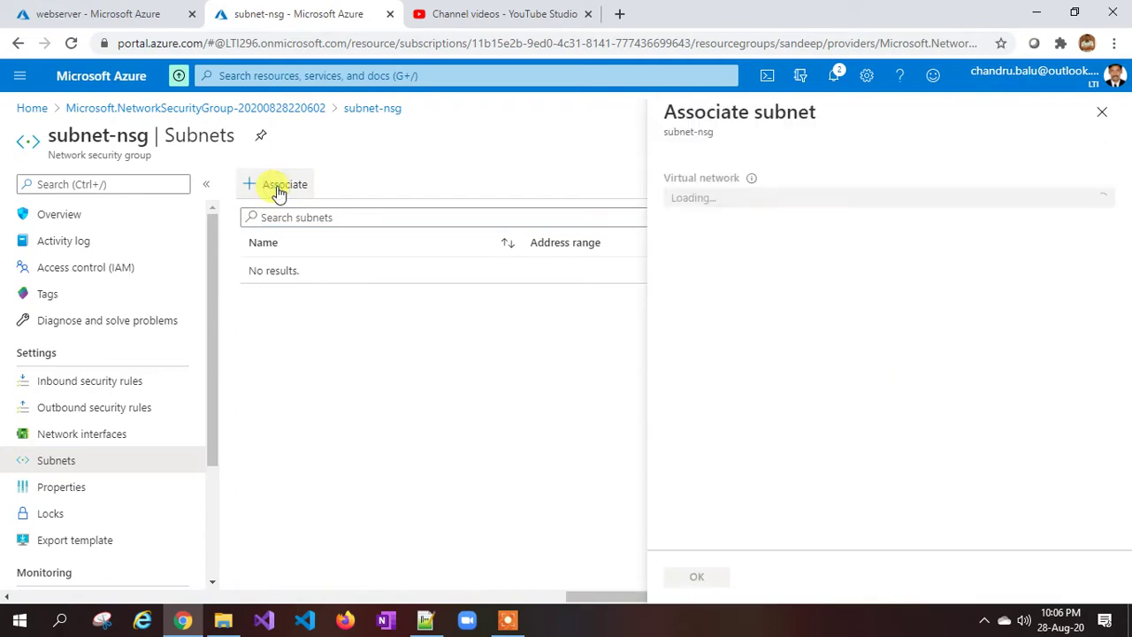
pyautogui.click(735, 198)
pyautogui.click(718, 282)
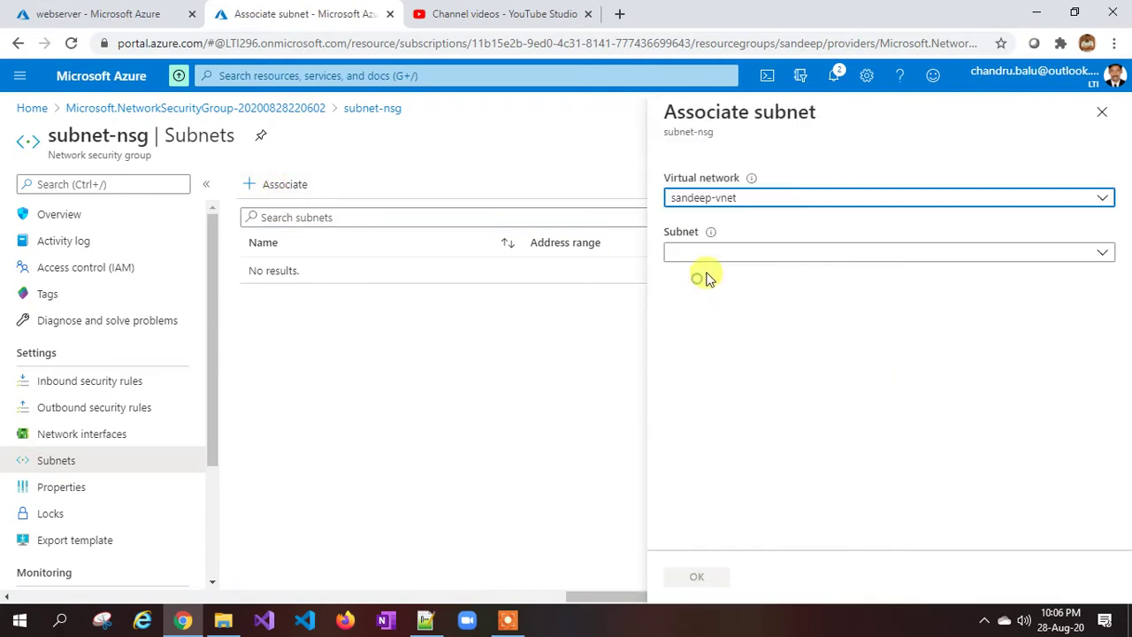
pyautogui.click(723, 257)
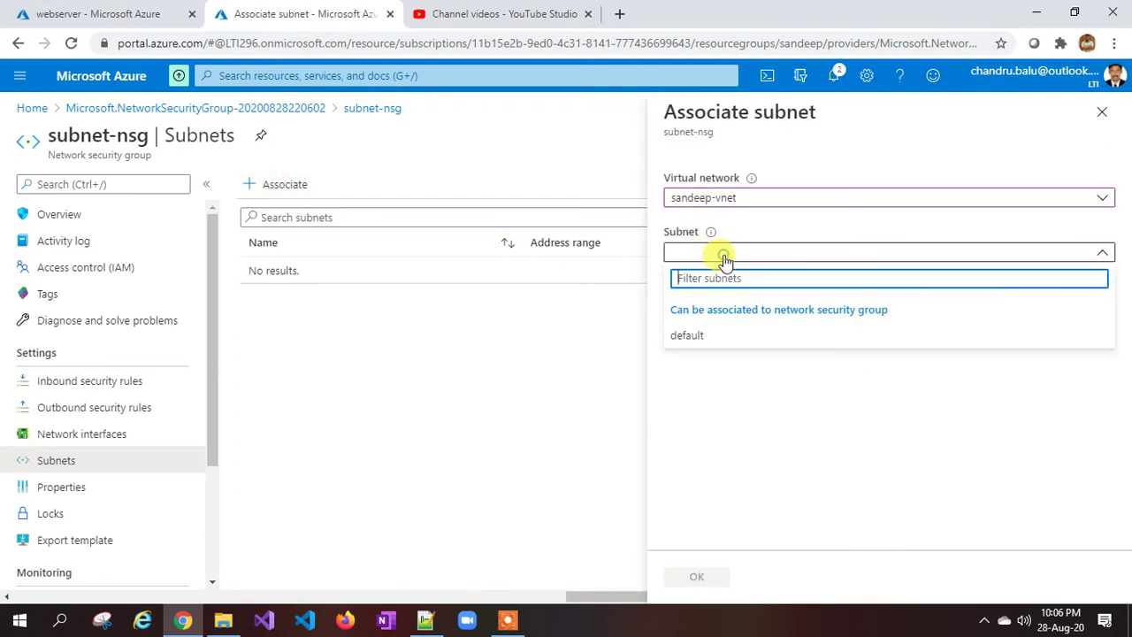
pyautogui.click(699, 336)
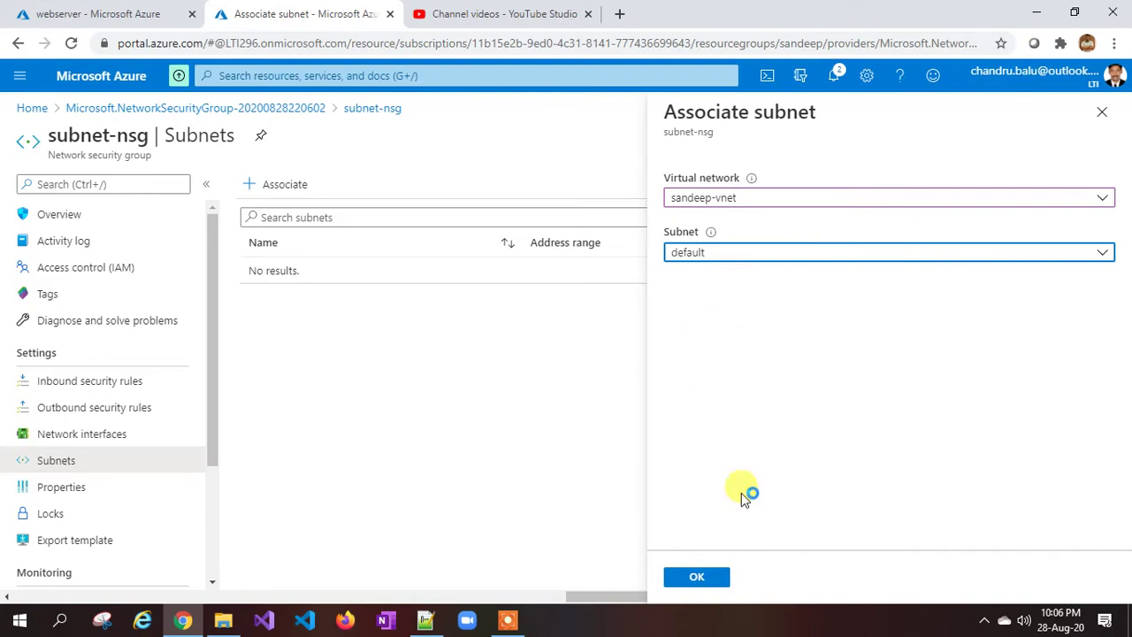
pyautogui.click(701, 578)
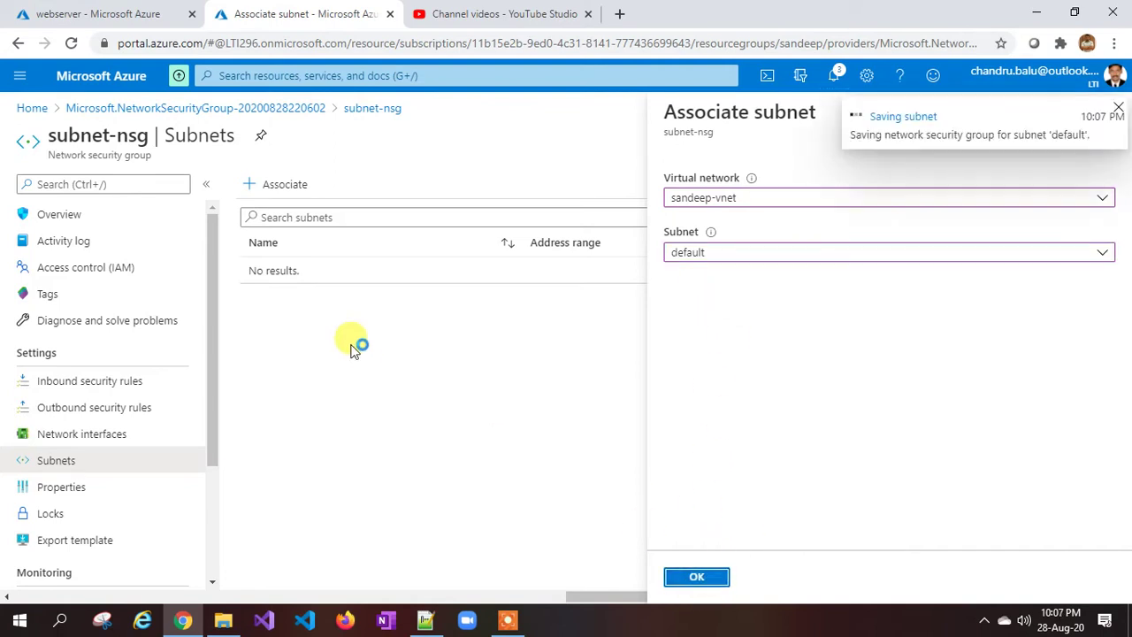
# Check the webserver's networking page for the inbound port rules applied through its subnet.
pyautogui.click(104, 13)
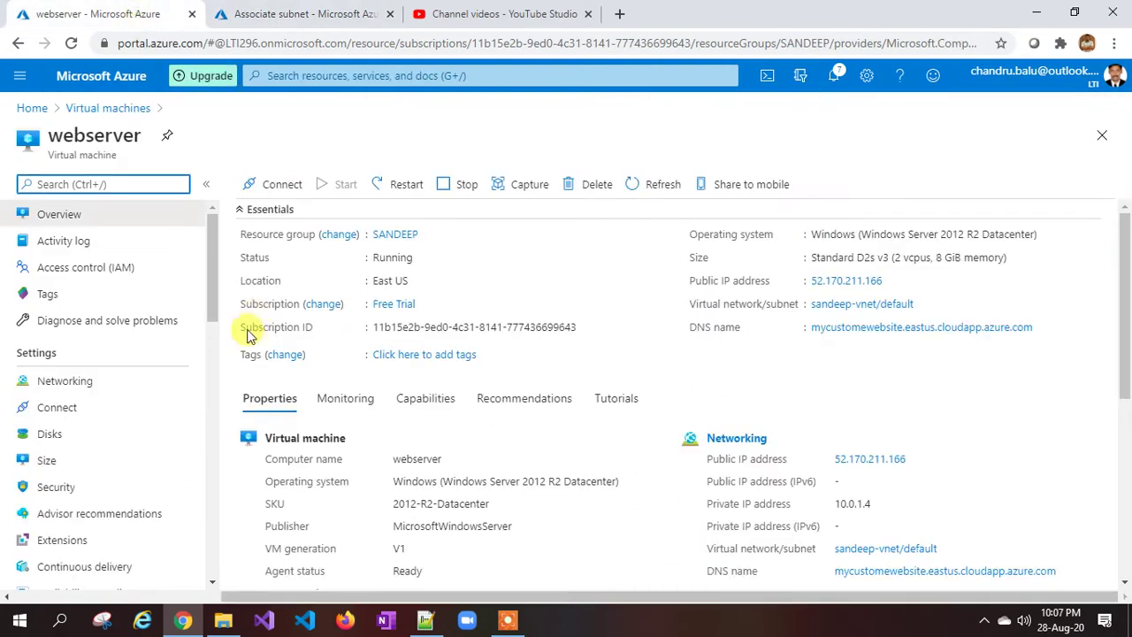
pyautogui.click(58, 404)
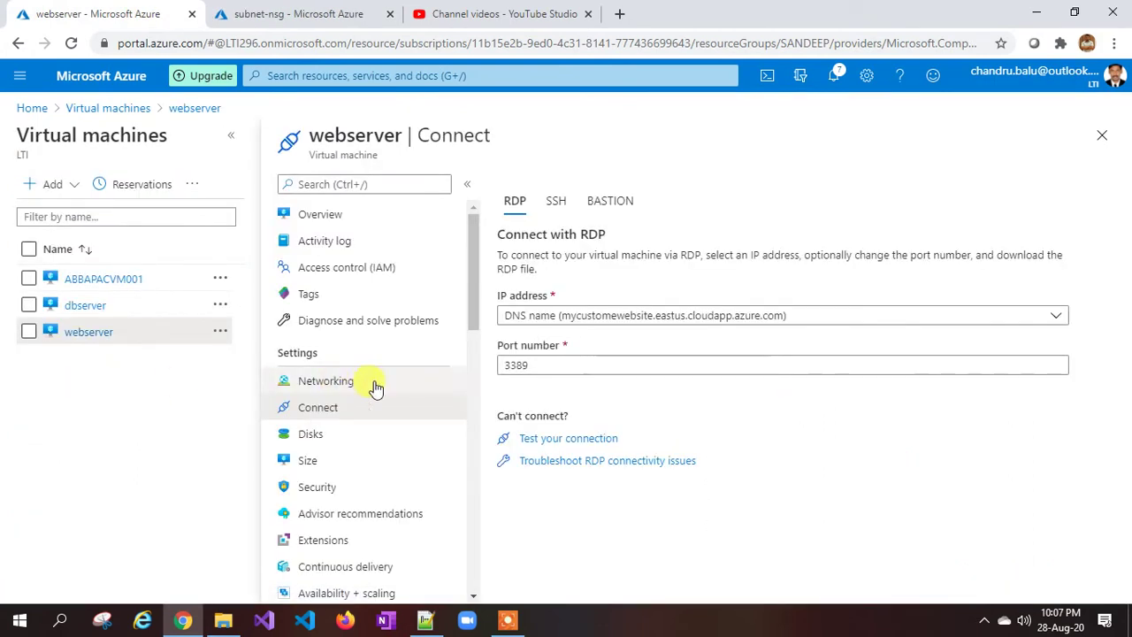
pyautogui.click(325, 381)
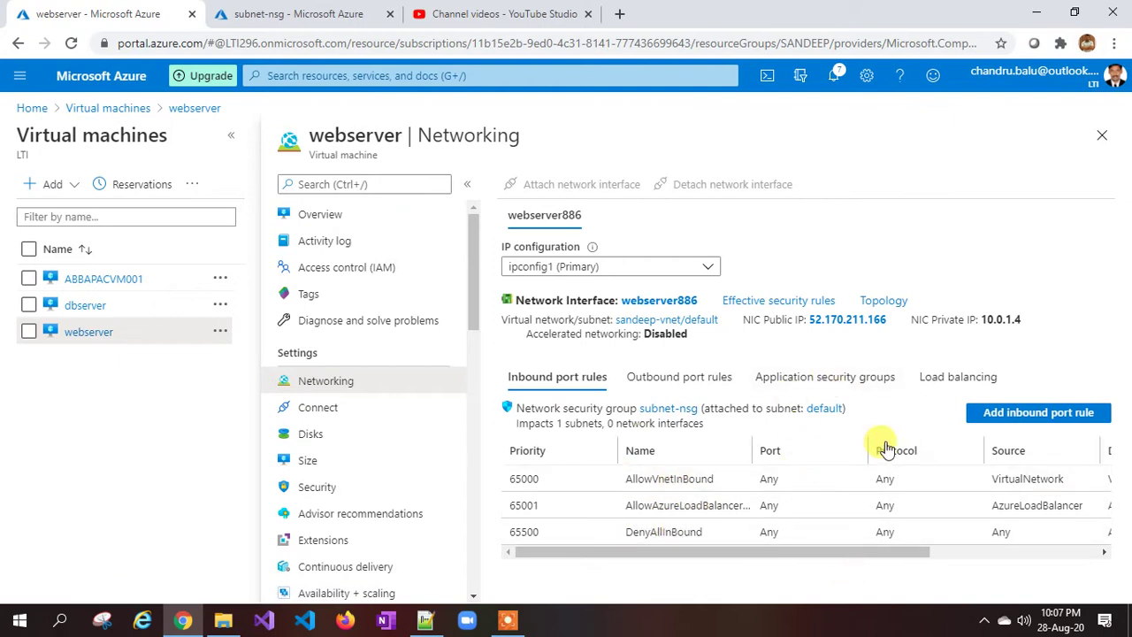
# Start a new inbound port rule for the webserver and check the existing inbound security rules of subnet-nsg.
pyautogui.click(1032, 416)
pyautogui.click(292, 14)
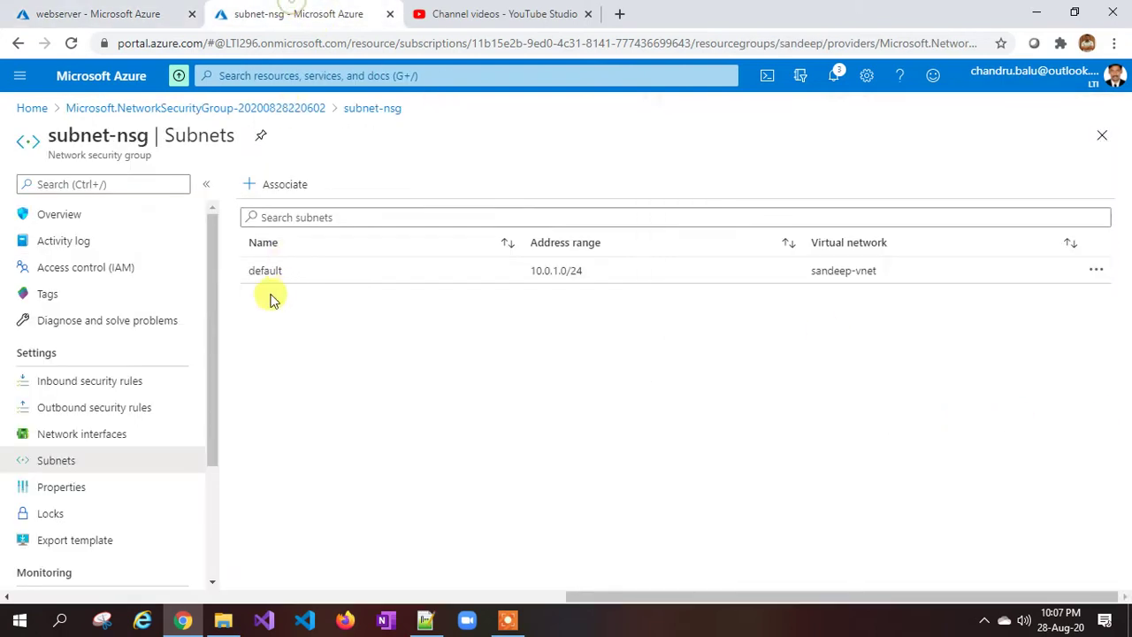
pyautogui.click(68, 381)
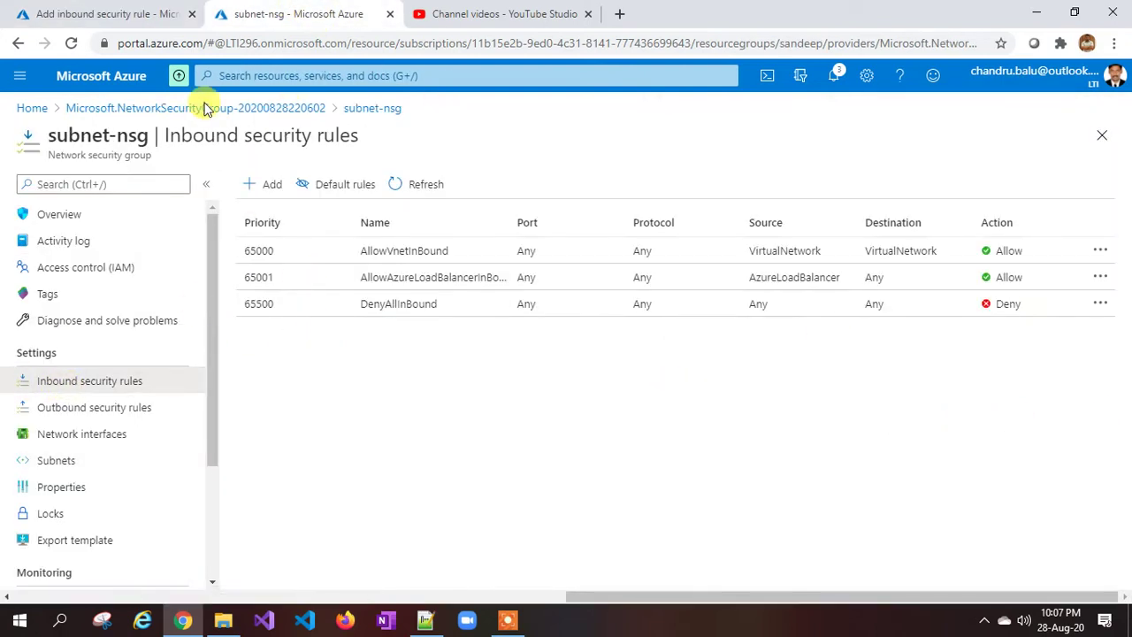
pyautogui.click(132, 13)
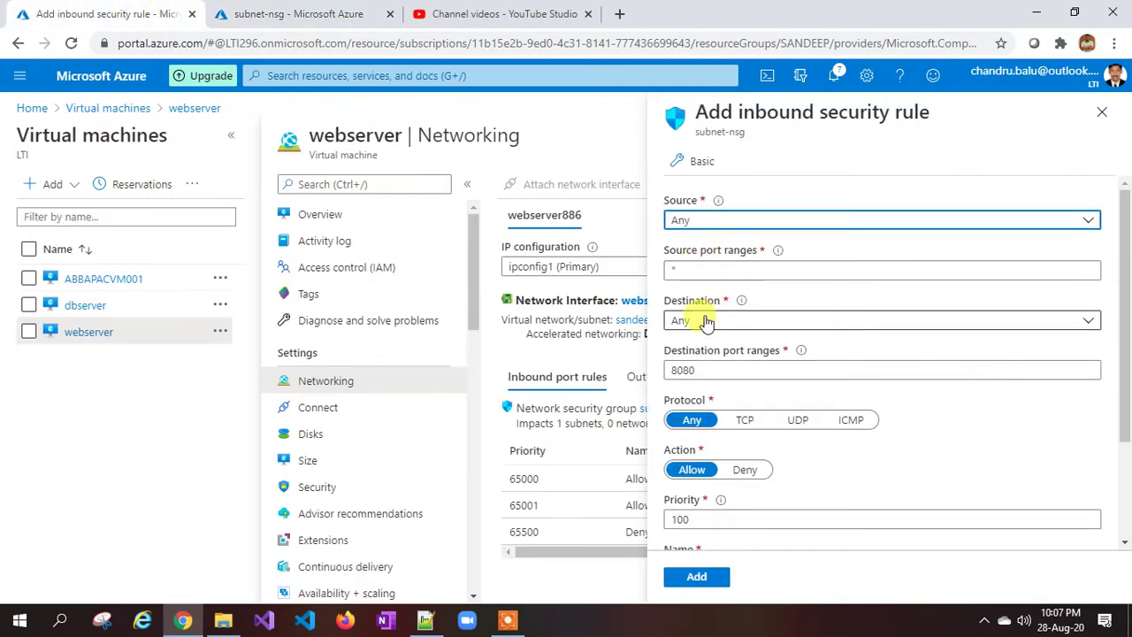
# Add the inbound rule with destination port 3389, priority 1000 and the name allow-rdp.
pyautogui.doubleClick(708, 370)
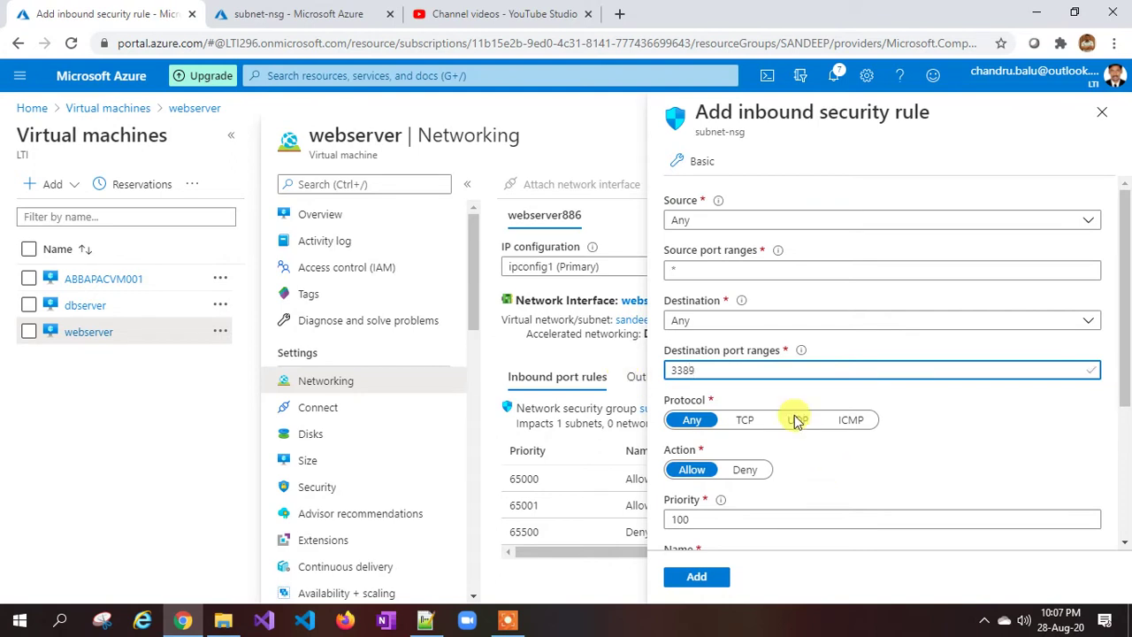
pyautogui.scroll(-2, 694, 442)
pyautogui.doubleClick(699, 355)
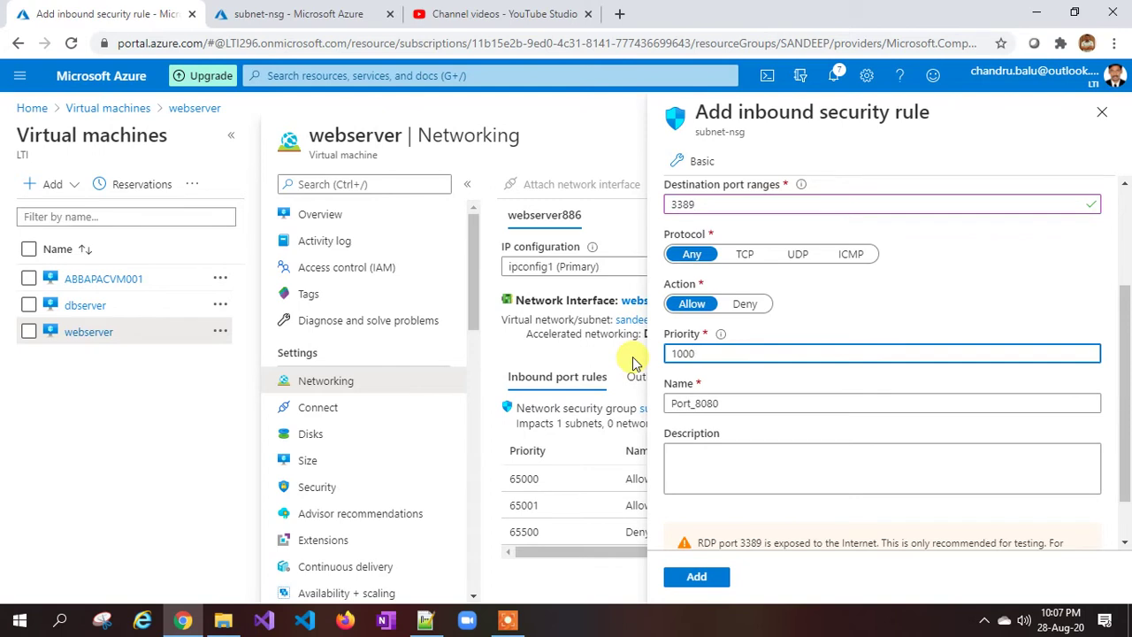
pyautogui.click(730, 403)
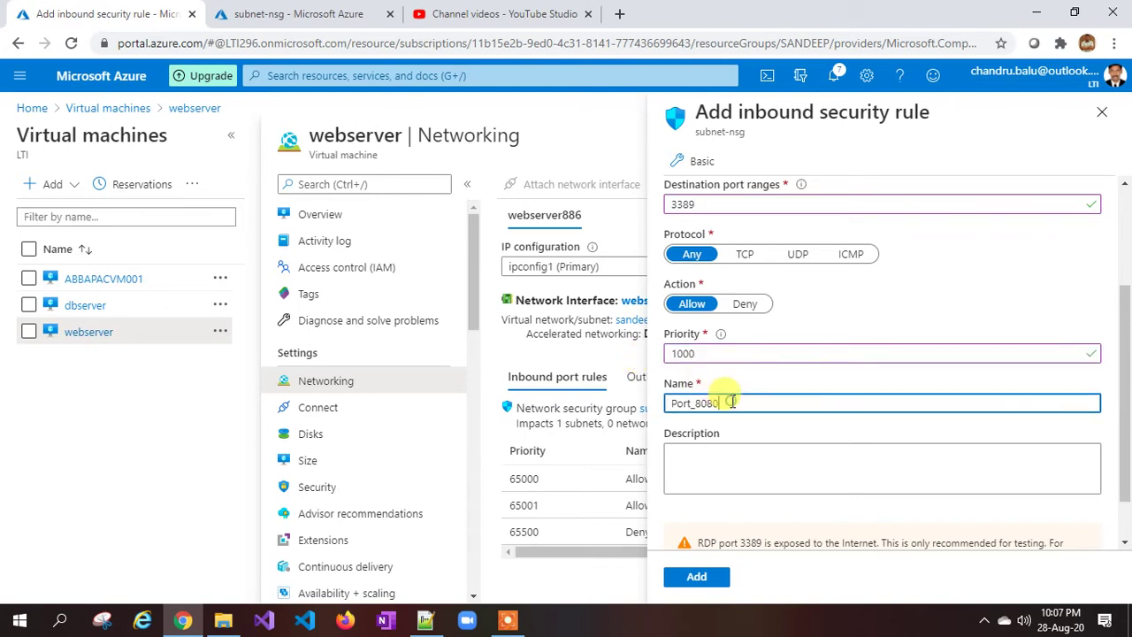
pyautogui.press('BackSpace')
pyautogui.press('BackSpace')
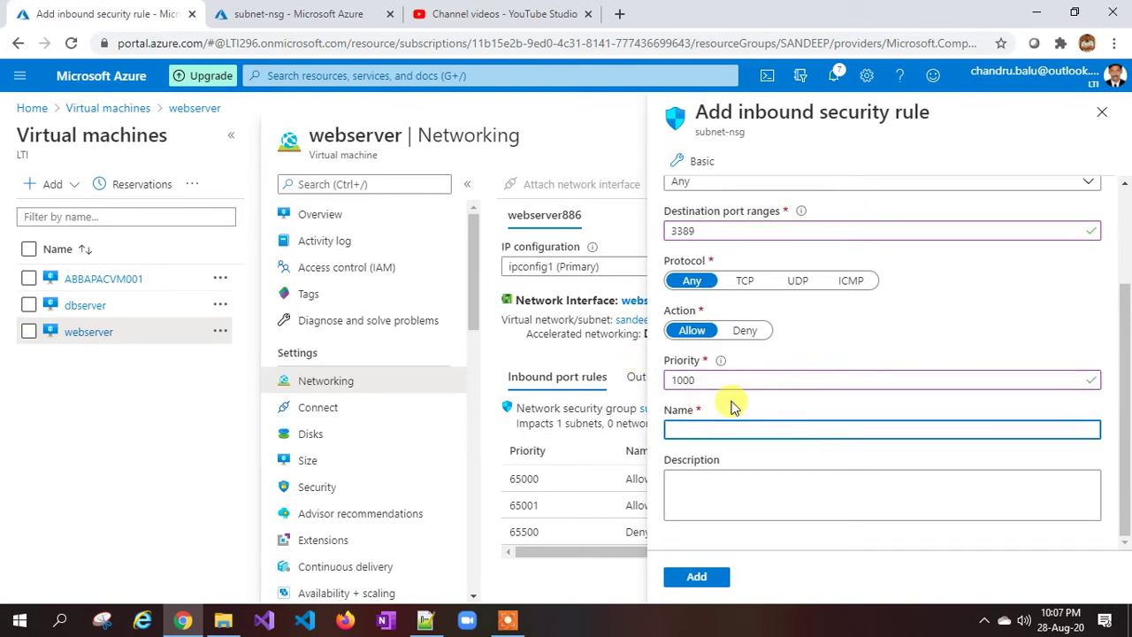
pyautogui.write('allow-rdp')
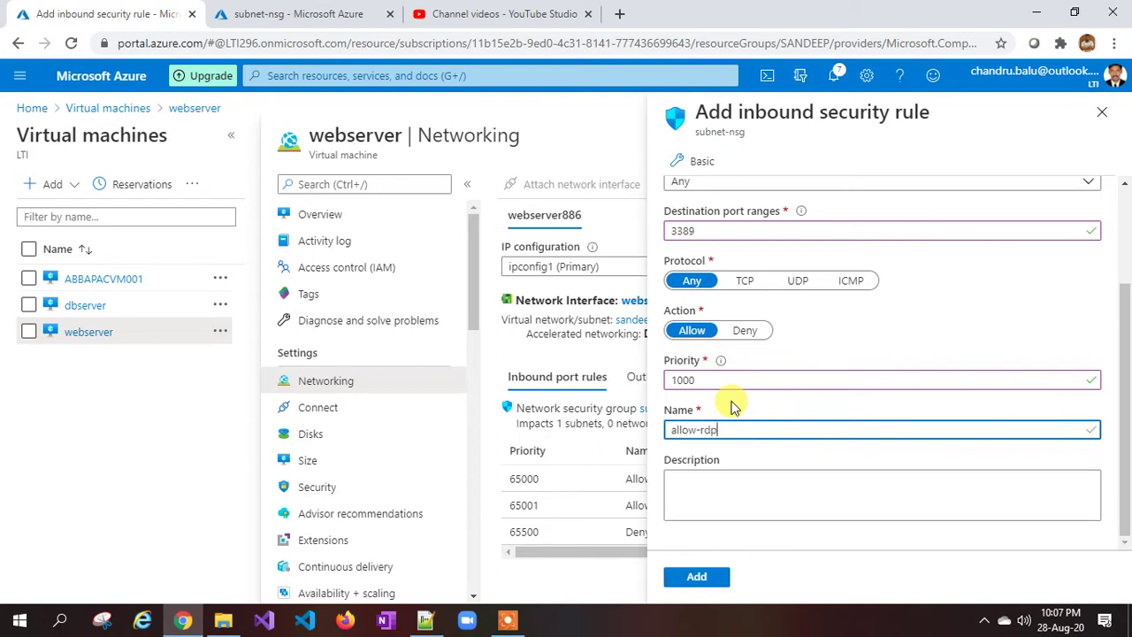
pyautogui.click(697, 576)
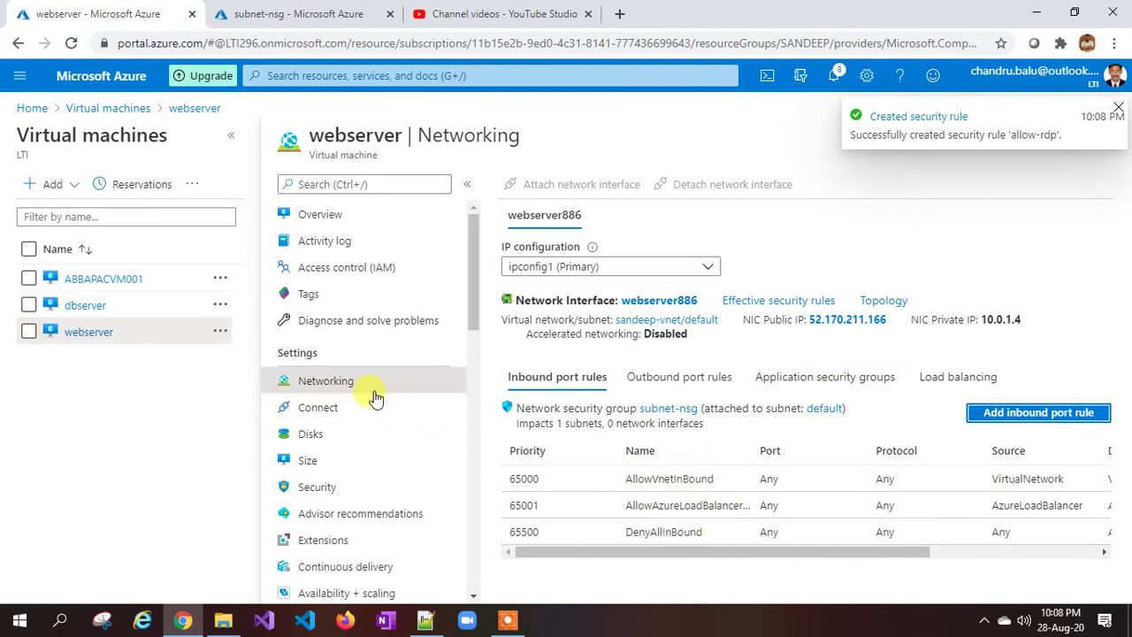
# Reload the webserver's networking page and check the port, source and action of the allow-rdp inbound rule.
pyautogui.click(319, 217)
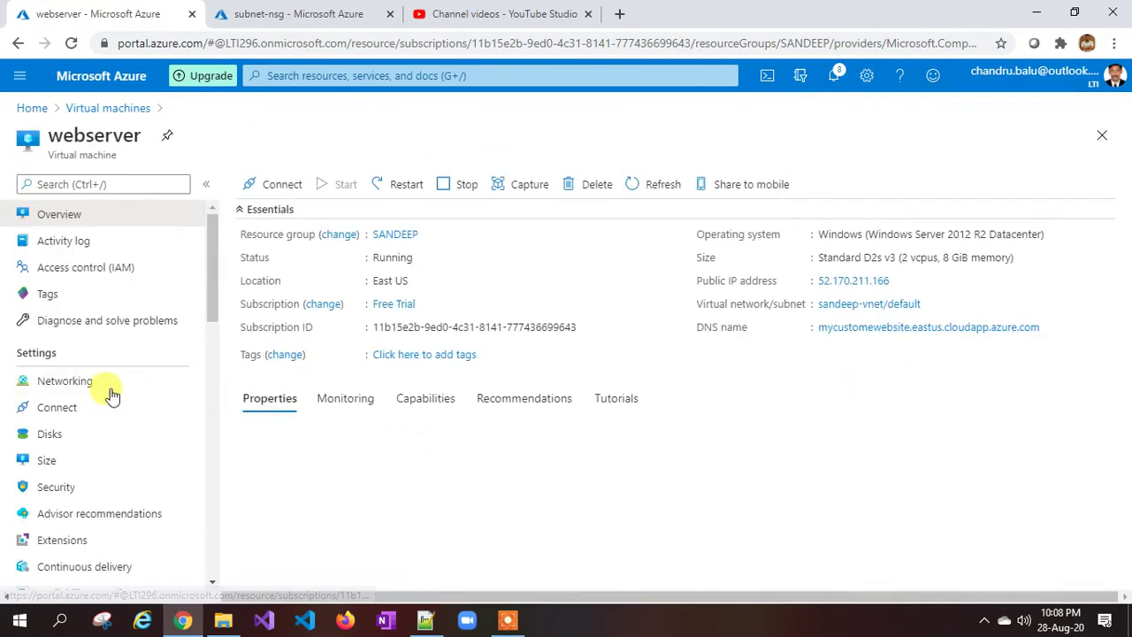
pyautogui.click(90, 382)
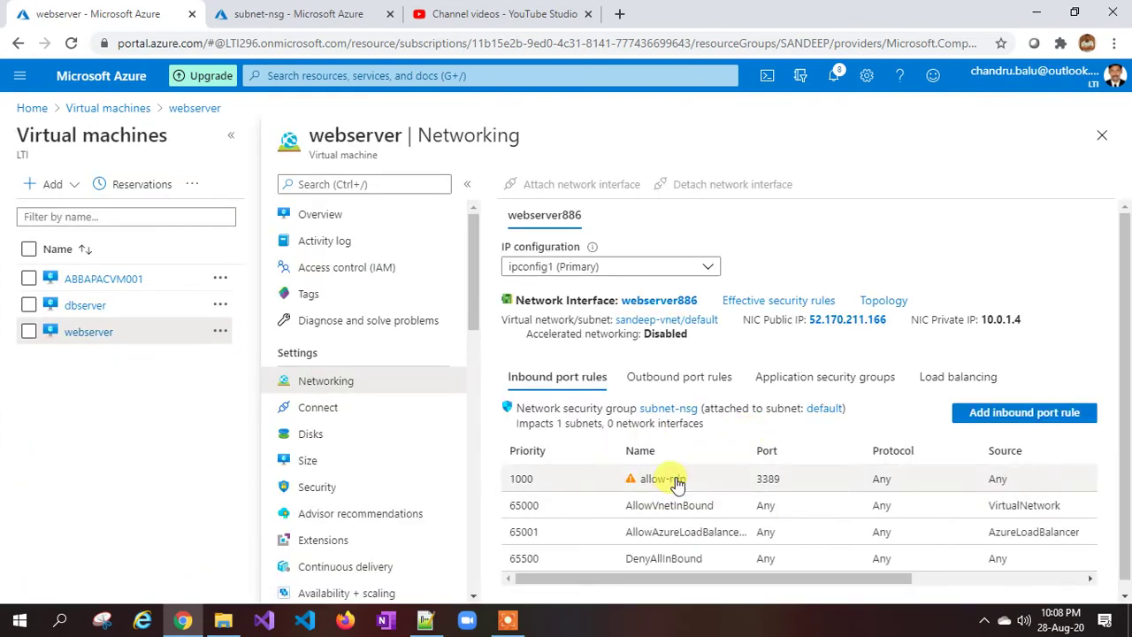
pyautogui.moveTo(715, 580); pyautogui.dragTo(880, 579)
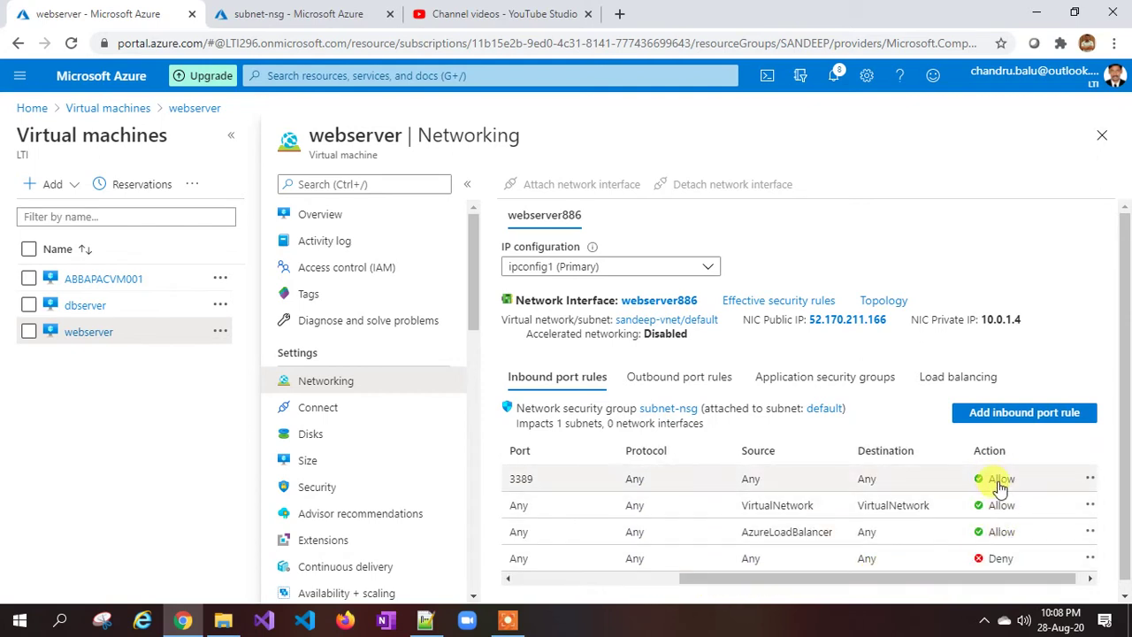
# Copy the webserver's public IP address and start a Remote Desktop connection to 52.170.211.166.
pyautogui.click(339, 215)
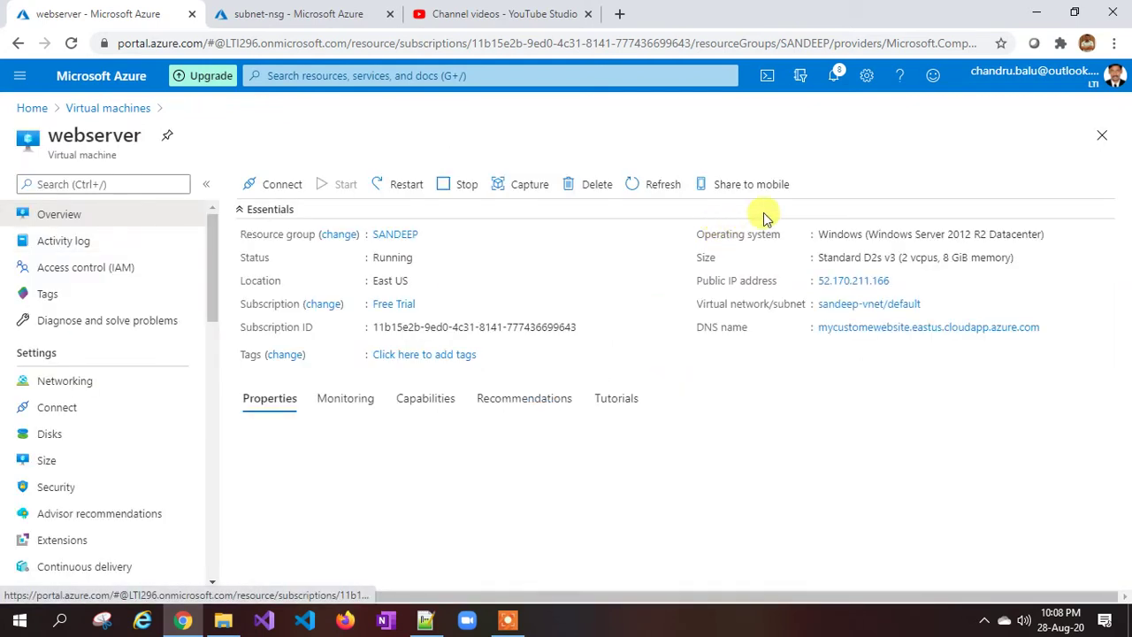
pyautogui.click(892, 281)
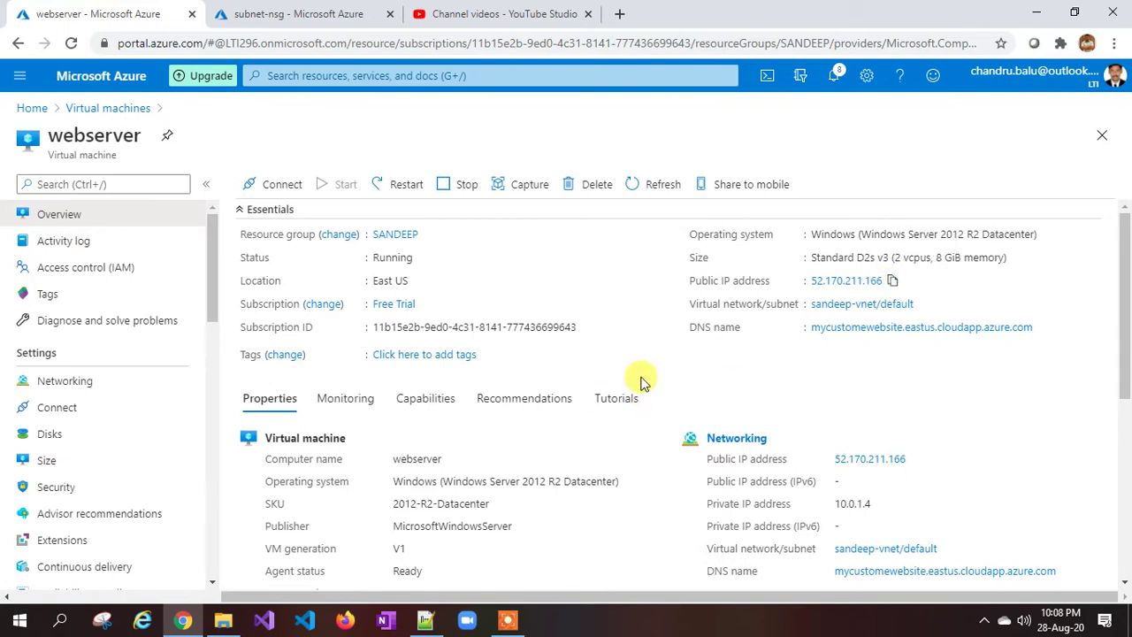
pyautogui.press('super+r')
pyautogui.write('mstsc')
pyautogui.press('Return')
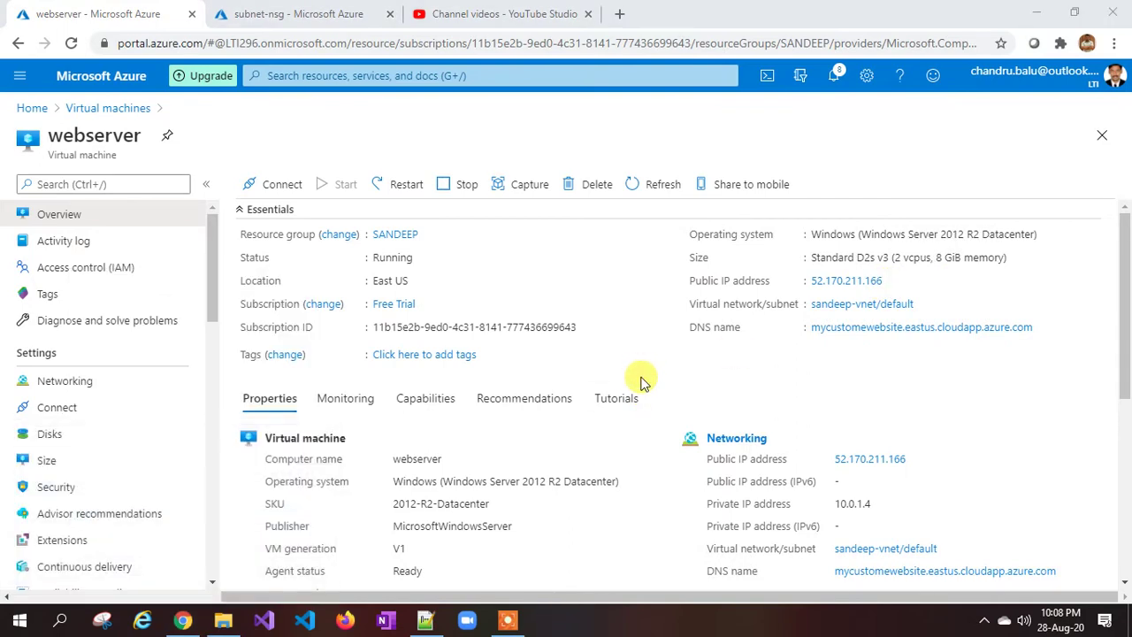
pyautogui.hotkey('ctrl', 'v')
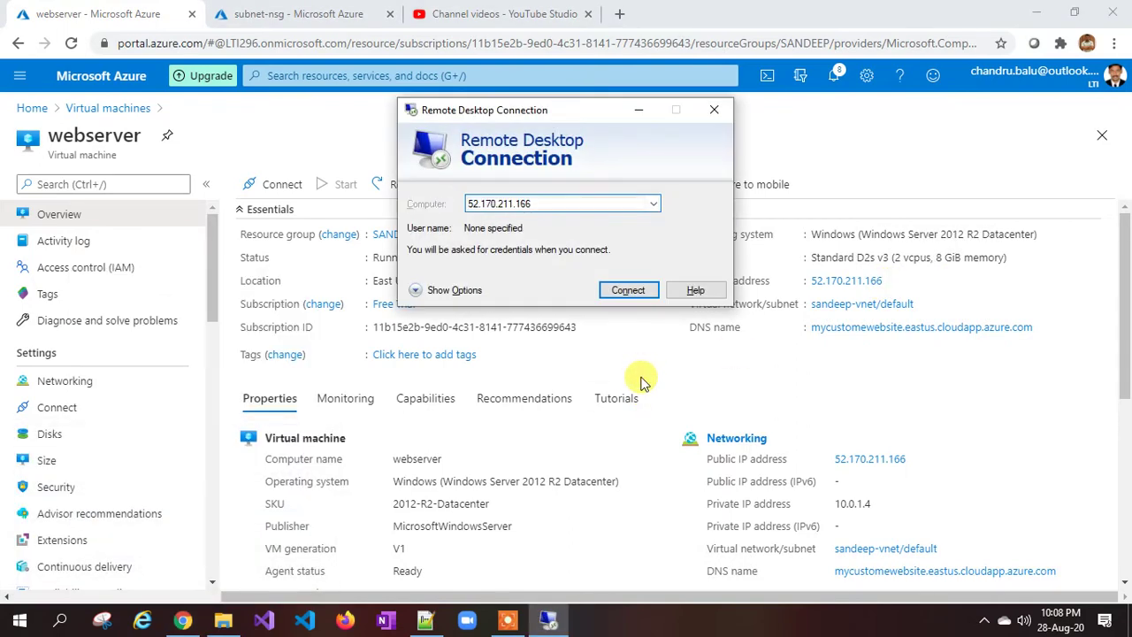
pyautogui.press('Return')
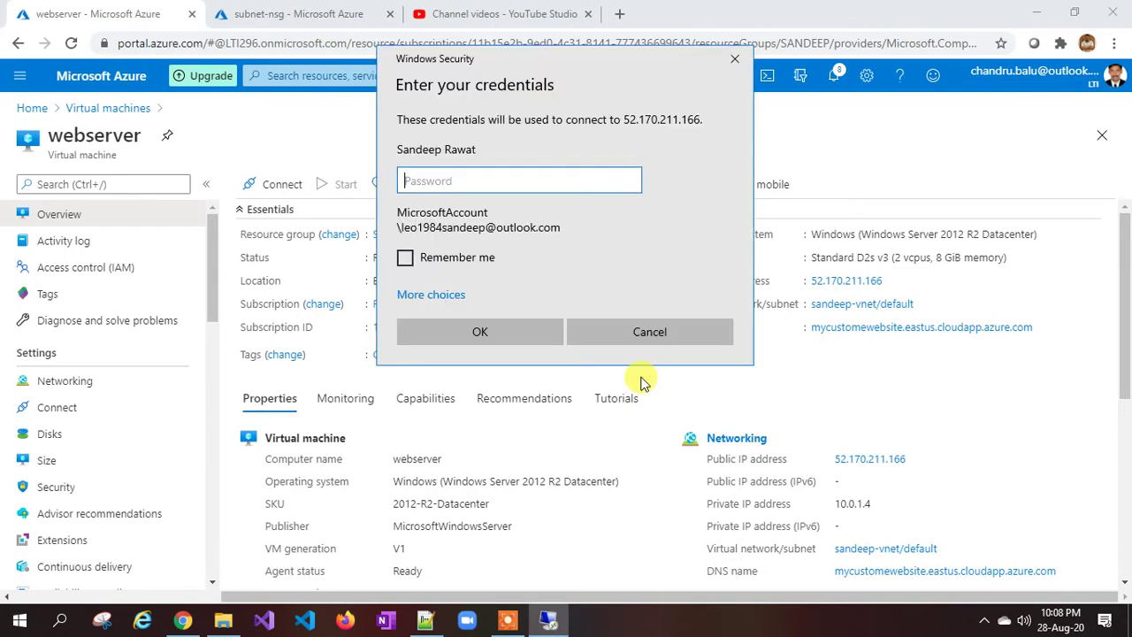
# Sign in to the webserver with a different account, azureuser, and its password, accepting the untrusted certificate.
pyautogui.click(422, 297)
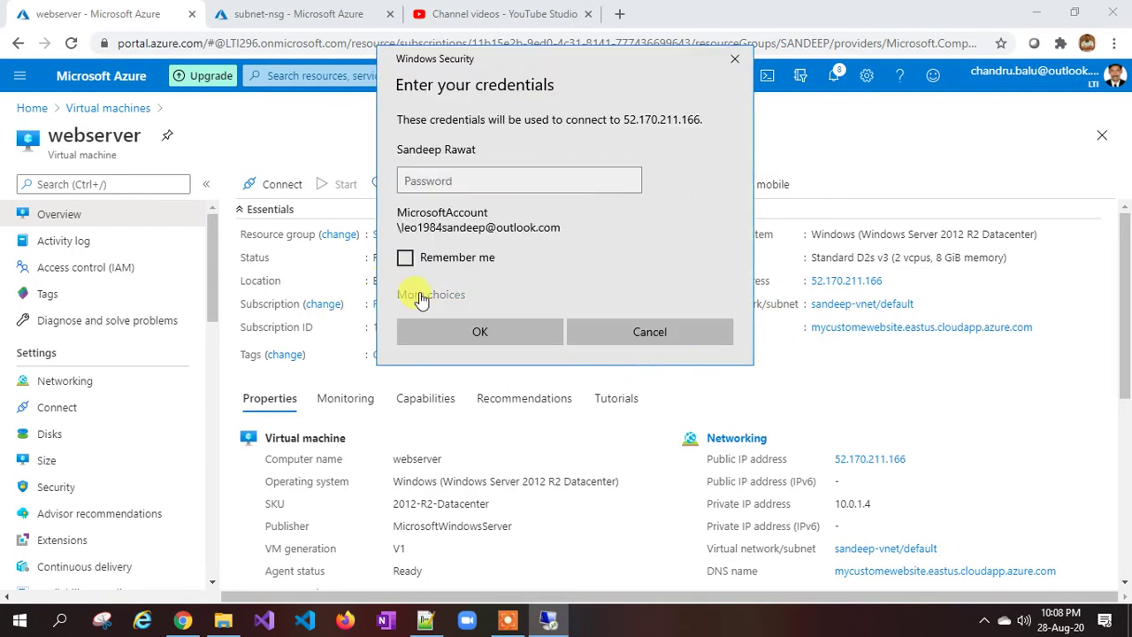
pyautogui.click(468, 394)
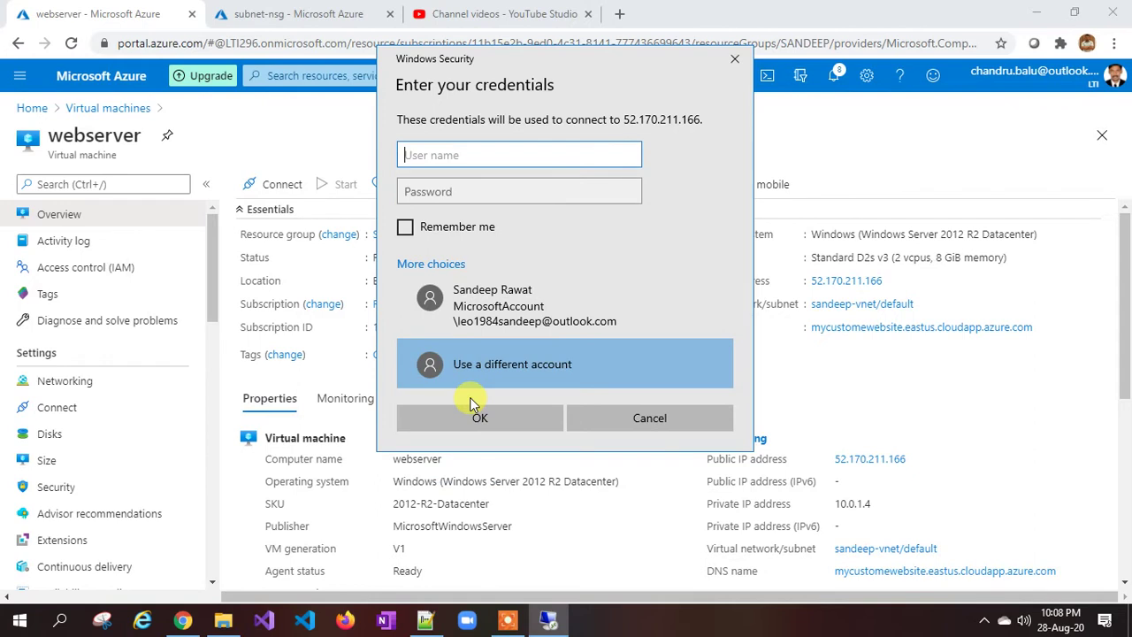
pyautogui.click(551, 192)
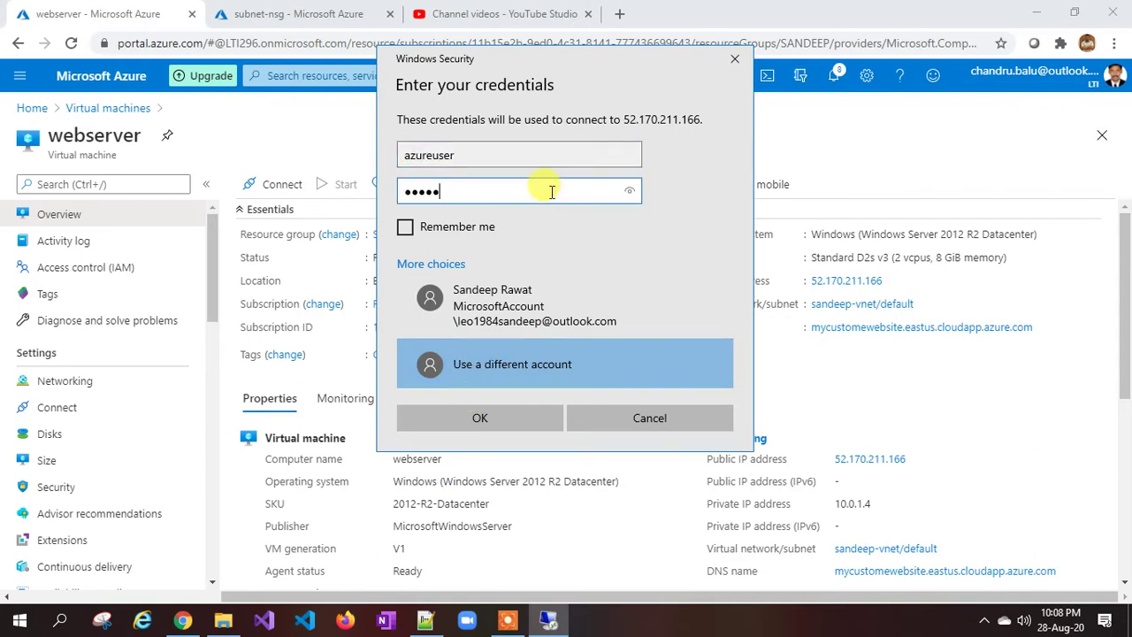
pyautogui.press('Return')
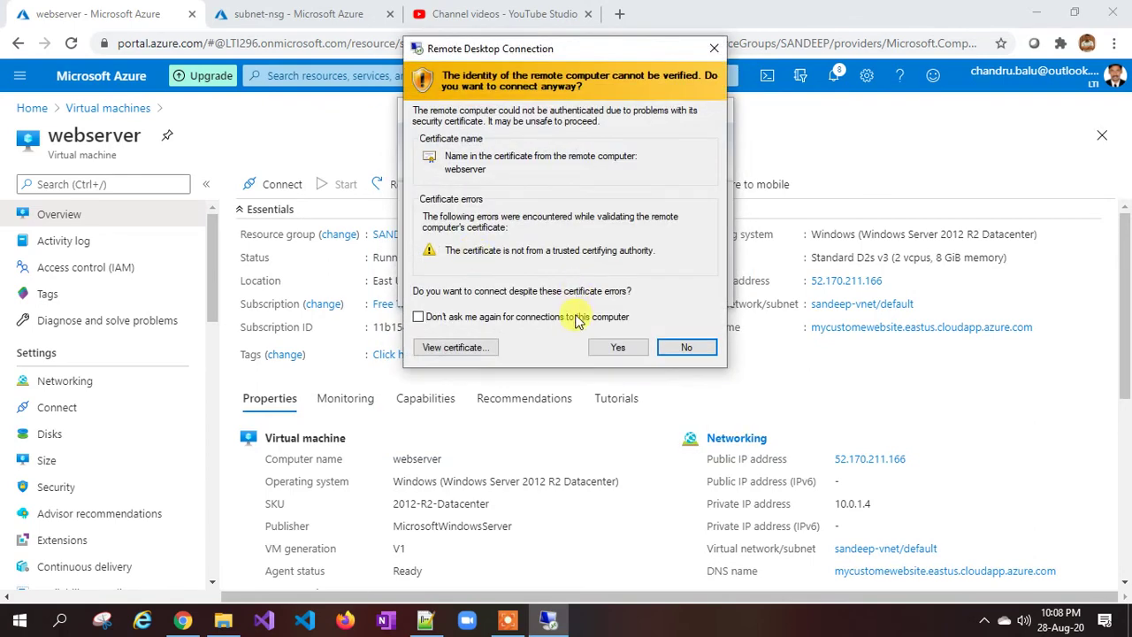
pyautogui.click(617, 347)
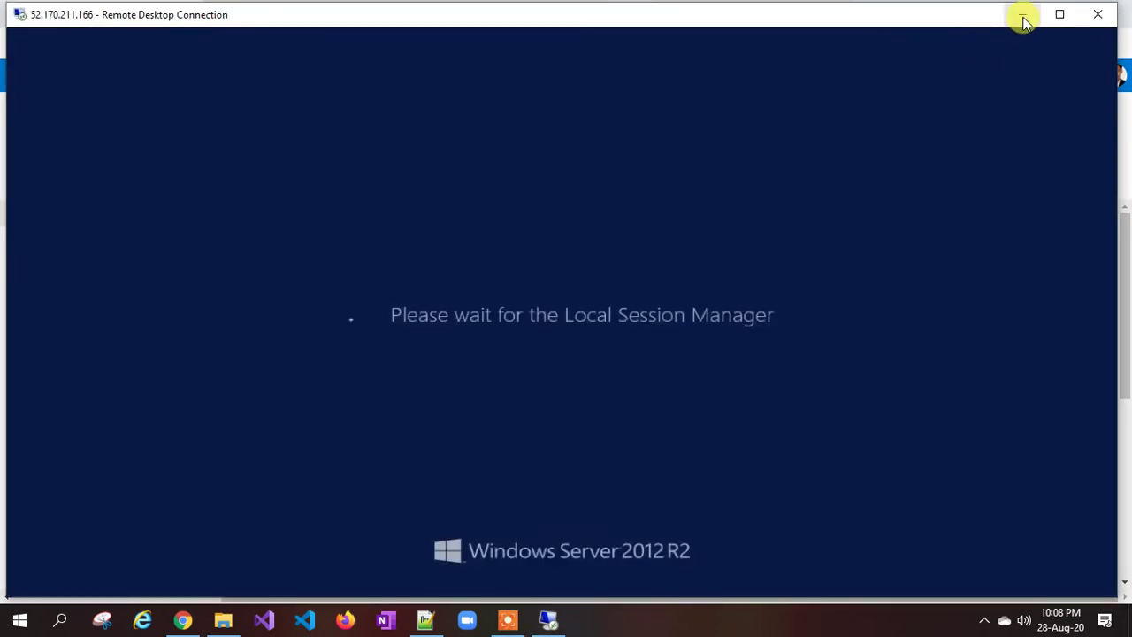
# Minimize the remote session and copy the private IP address from dbserver's overview in the Azure portal.
pyautogui.click(1023, 17)
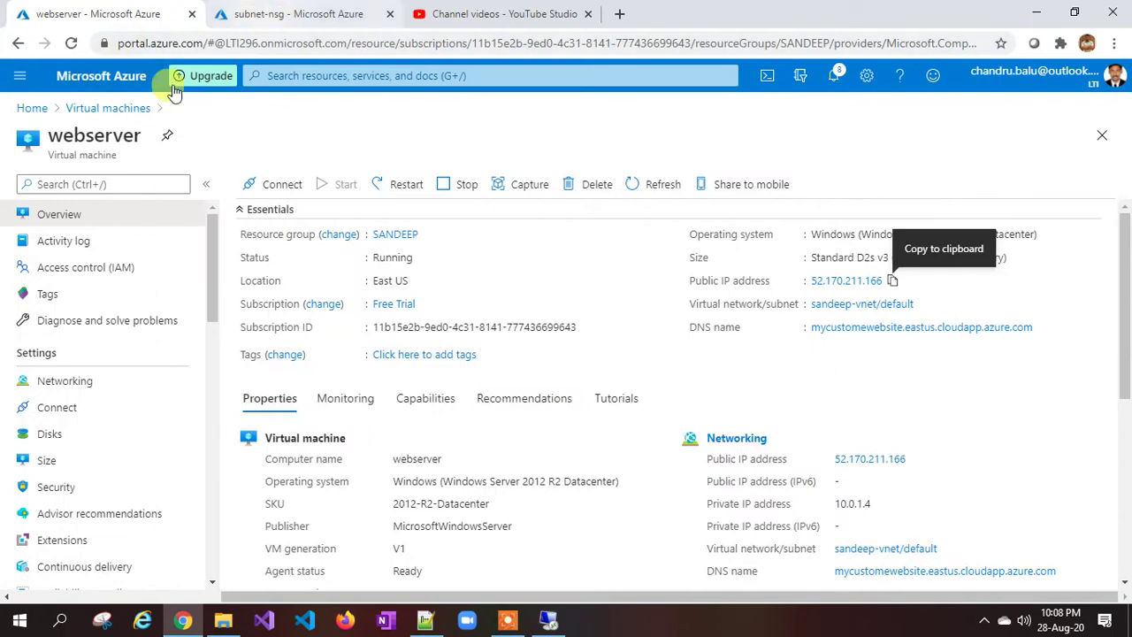
pyautogui.click(92, 120)
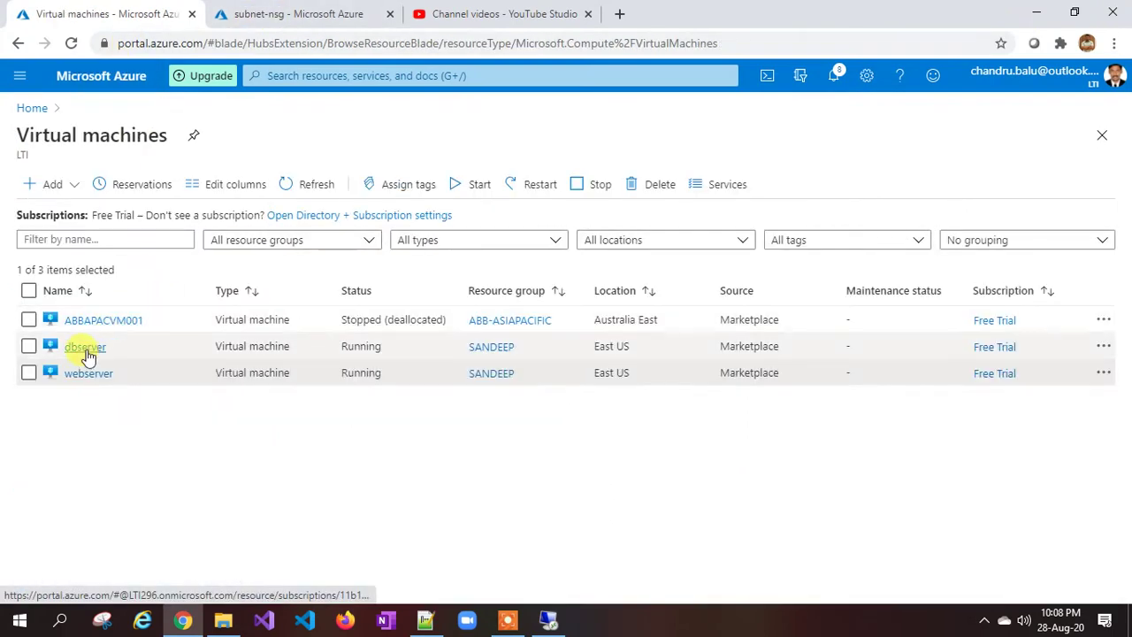
pyautogui.click(95, 349)
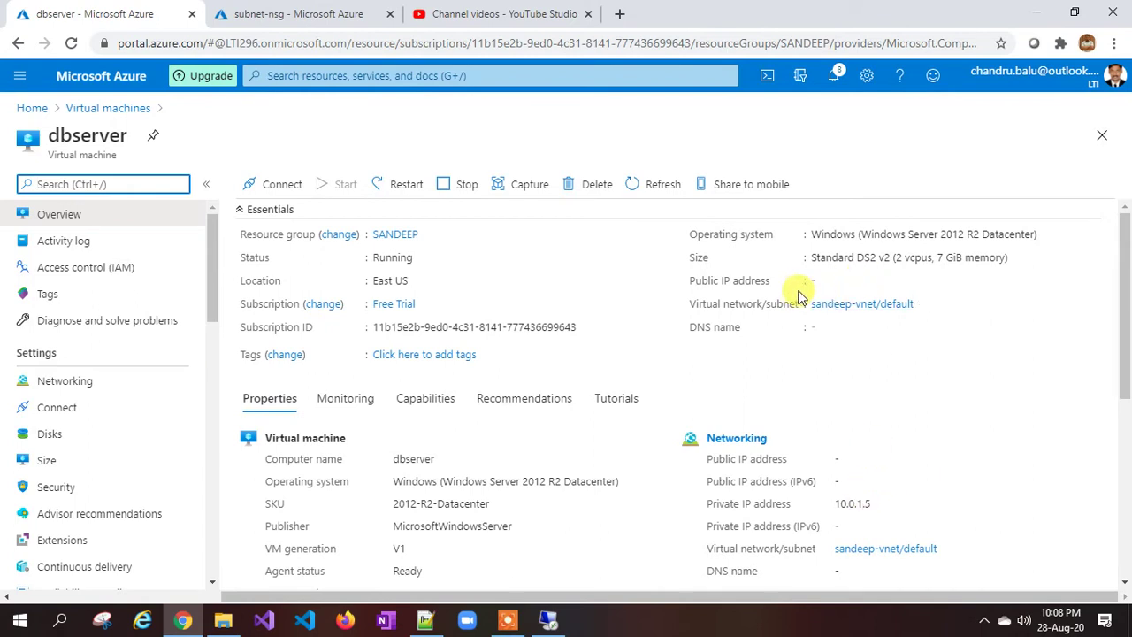
pyautogui.moveTo(873, 504); pyautogui.dragTo(844, 502)
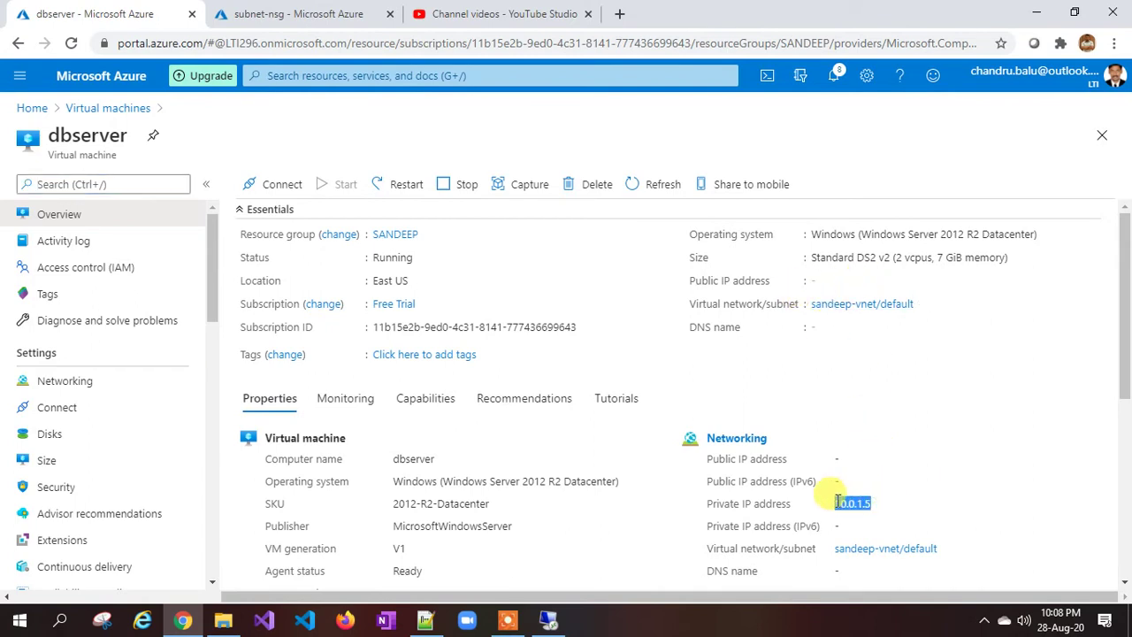
# In the webserver session, open Remote Desktop Connection with 10.0.1.5 as the computer and close Server Manager.
pyautogui.click(548, 620)
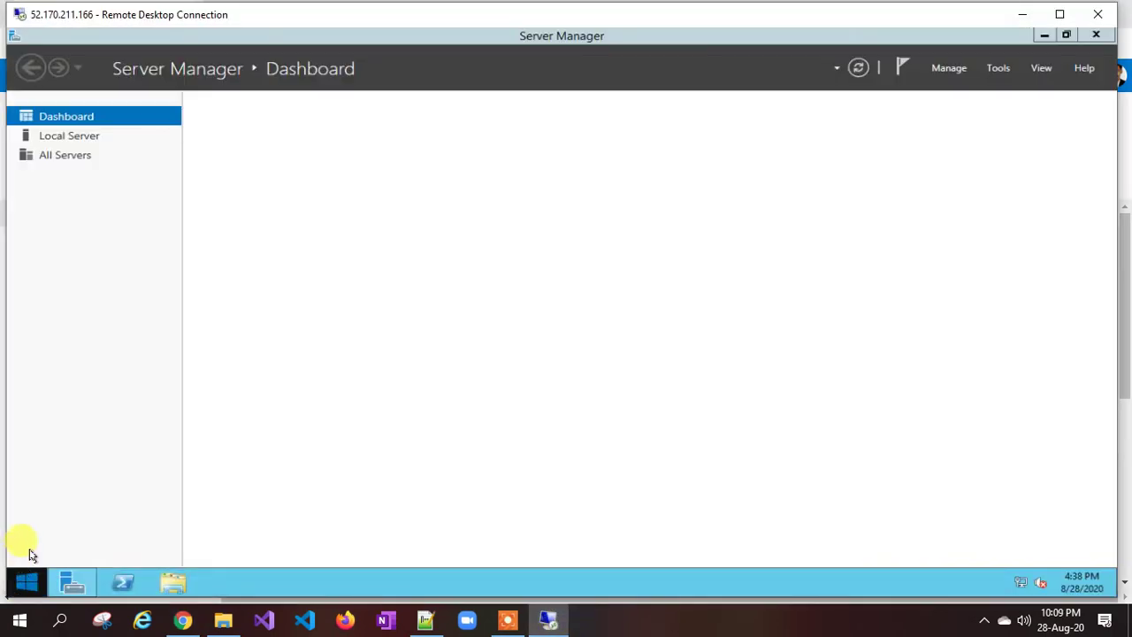
pyautogui.rightClick(27, 581)
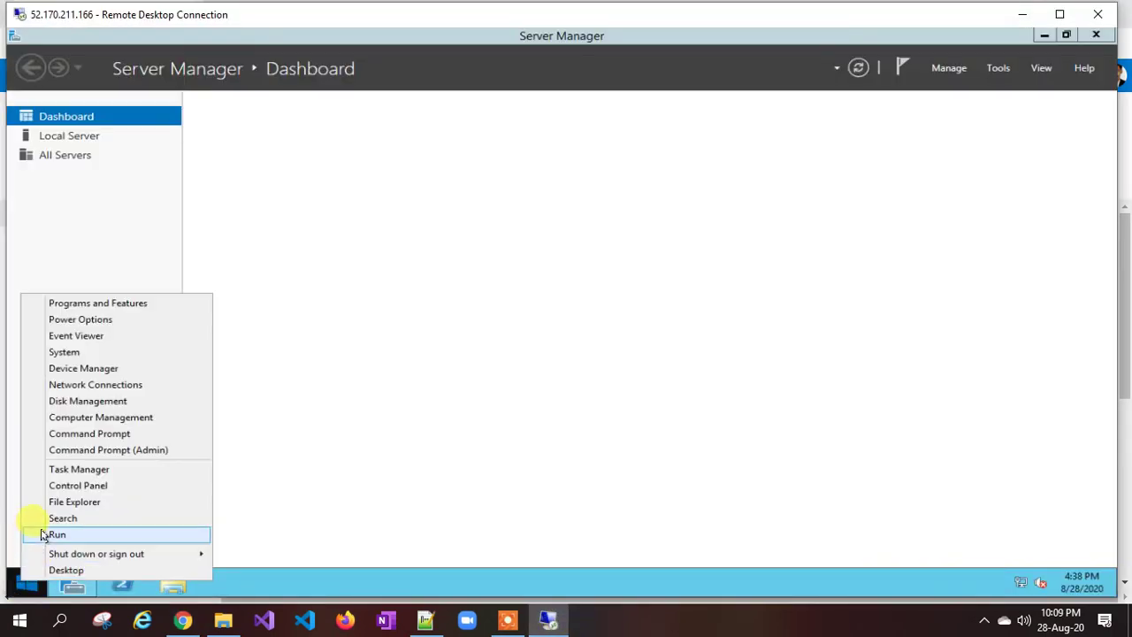
pyautogui.click(48, 533)
pyautogui.press('Escape')
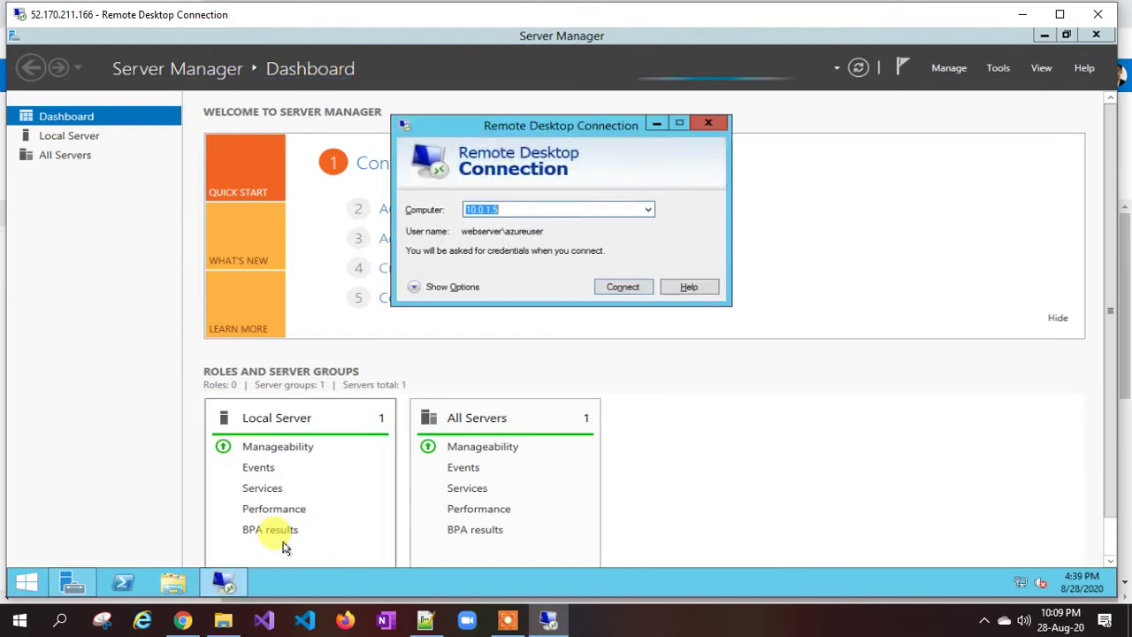
pyautogui.click(1094, 36)
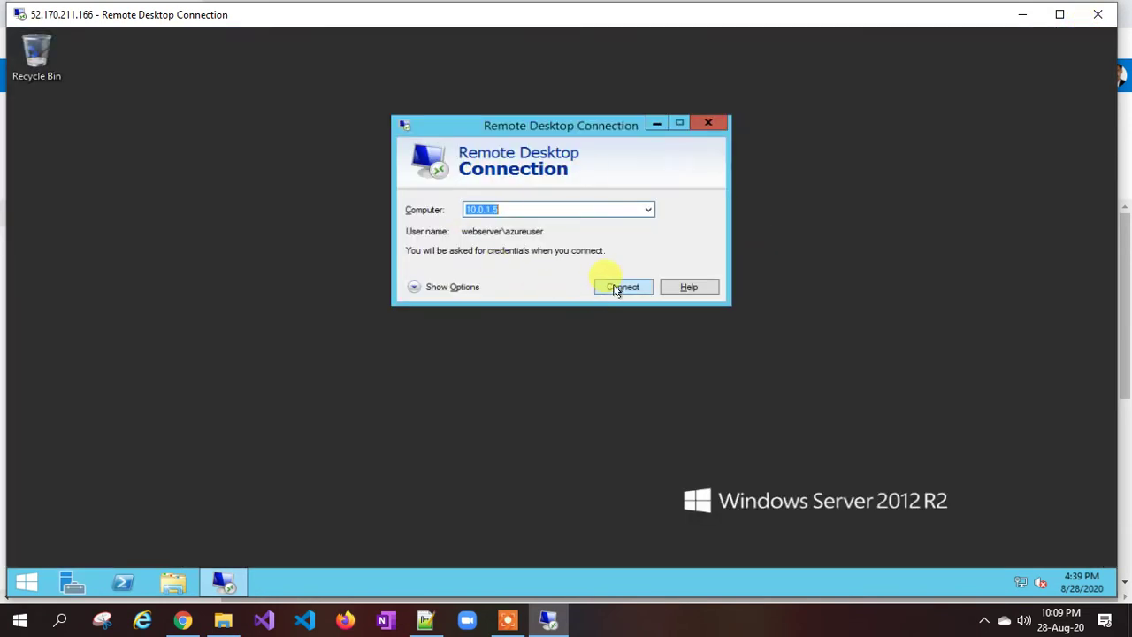
# Connect to dbserver at 10.0.1.5 with the azureuser account's password and accept the untrusted certificate.
pyautogui.click(617, 288)
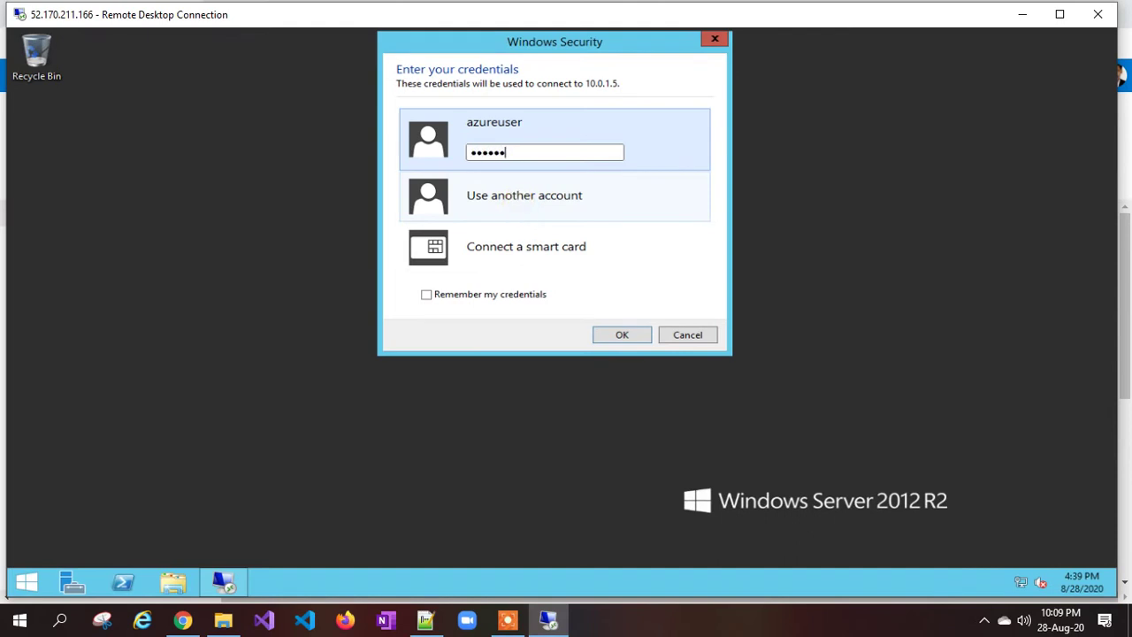
pyautogui.press('Return')
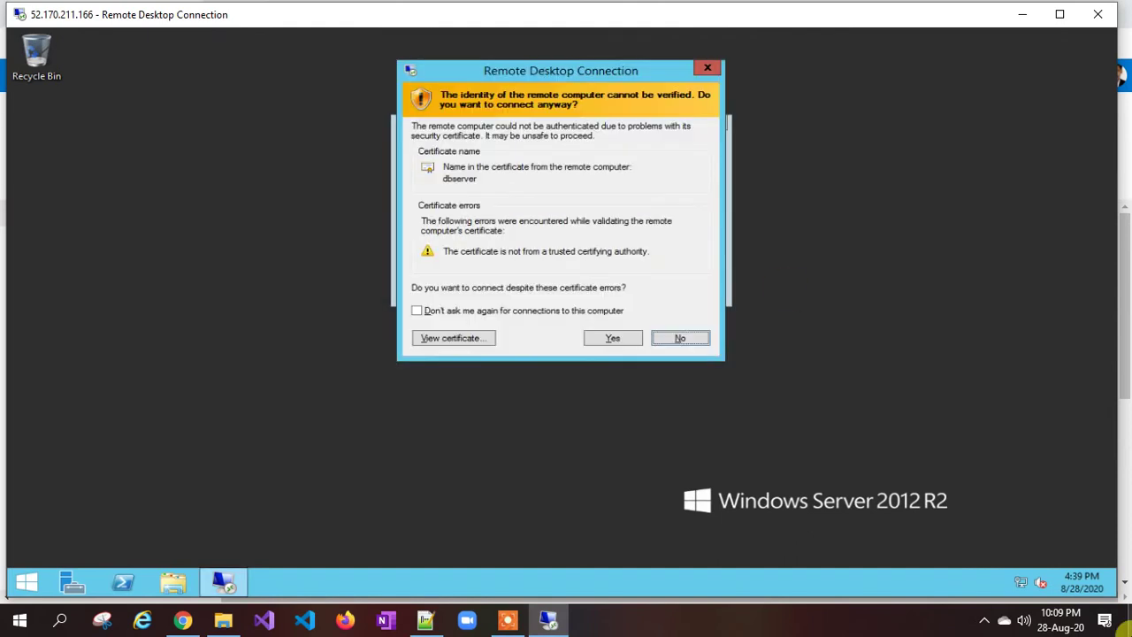
pyautogui.click(610, 339)
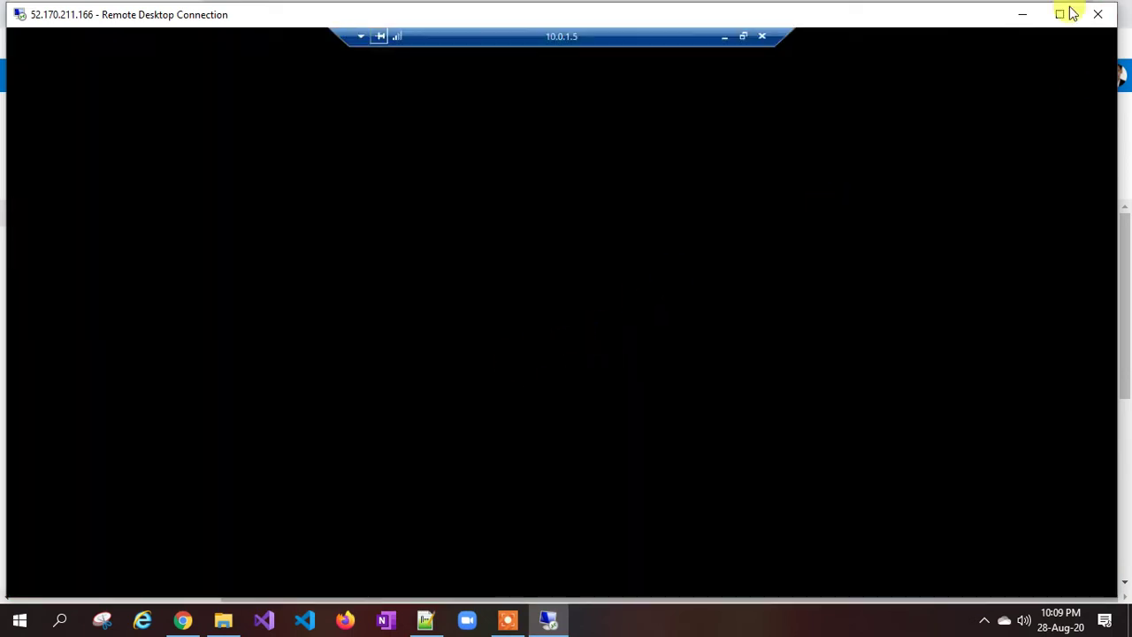
# Show the webserver session full screen and move the two overlapping connection bars apart.
pyautogui.click(1061, 14)
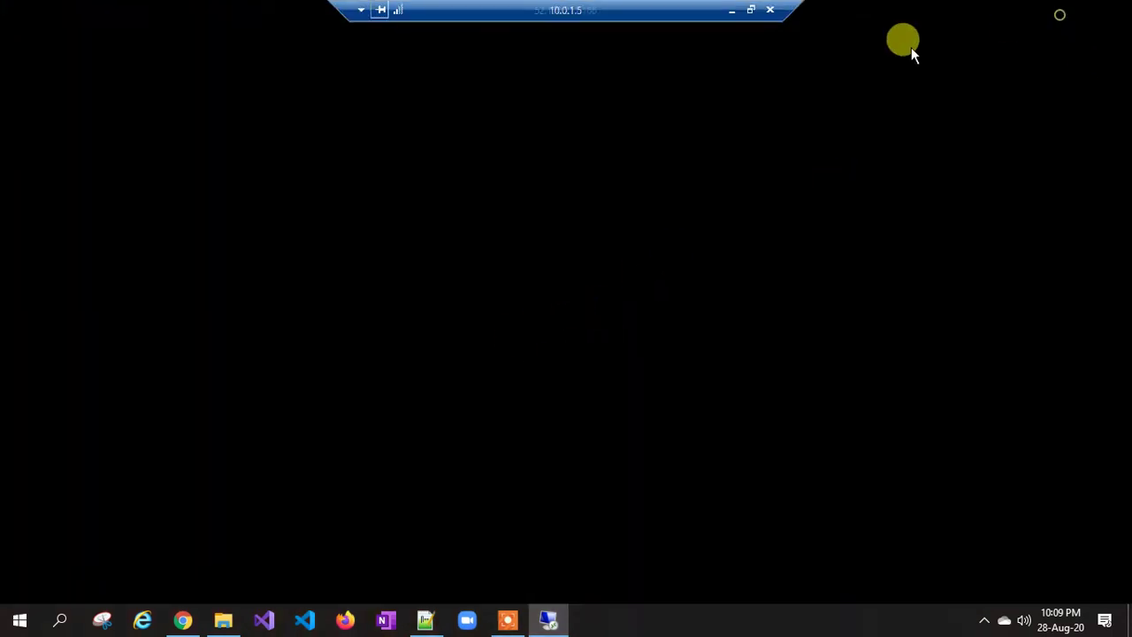
pyautogui.moveTo(592, 11); pyautogui.dragTo(273, 8)
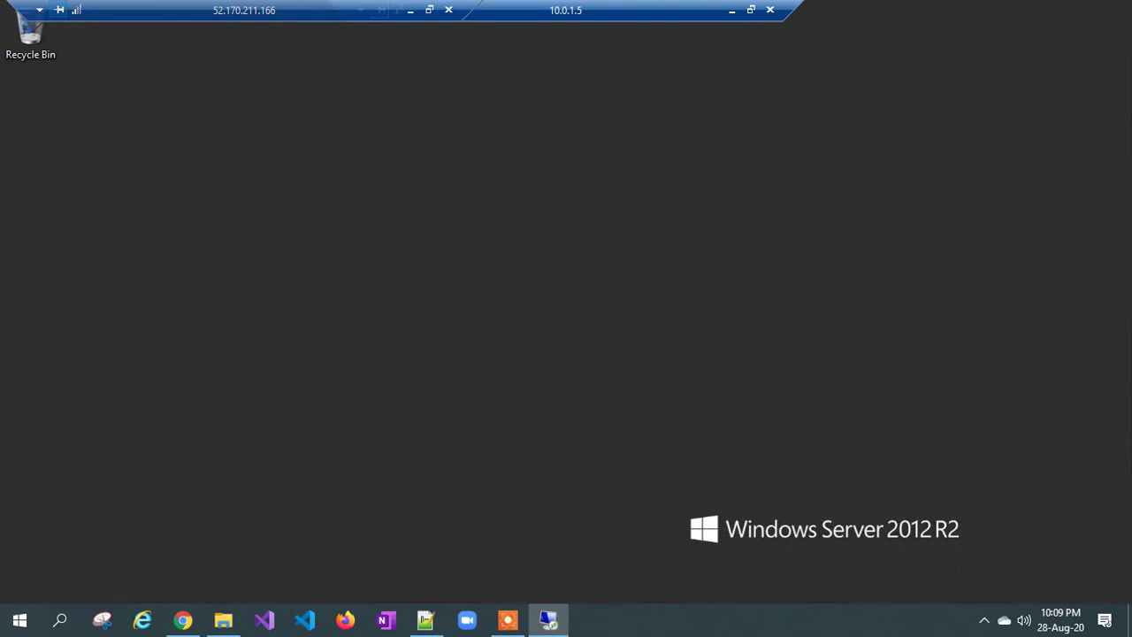
pyautogui.moveTo(693, 10); pyautogui.dragTo(872, 12)
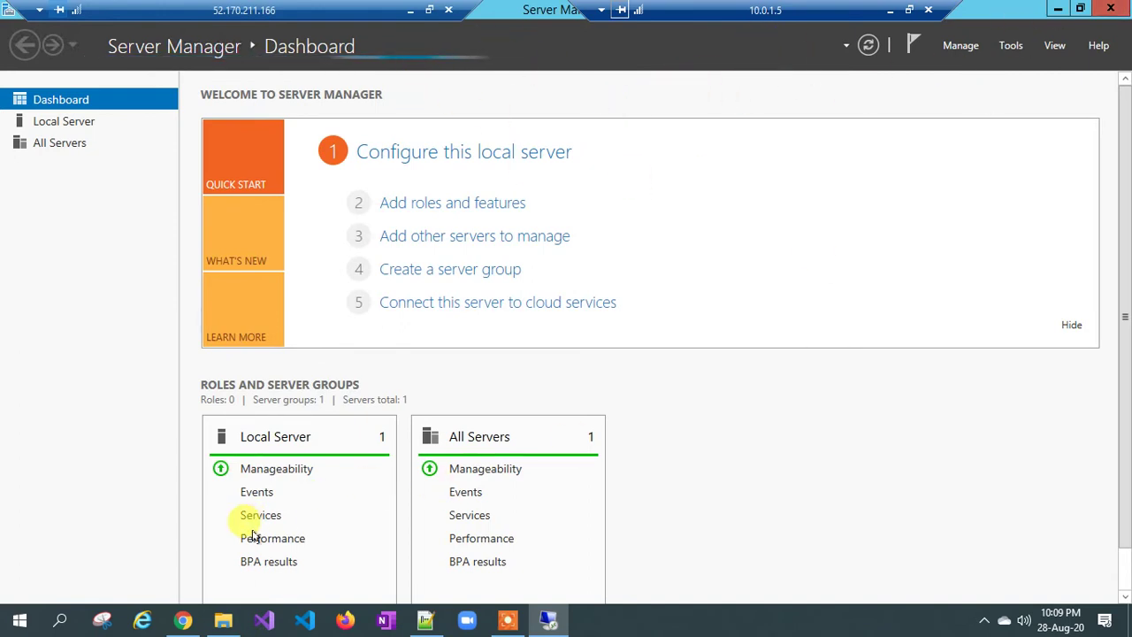
# Clear Server Manager from dbserver's desktop and restore the full-screen webserver session to a window.
pyautogui.press('super+d')
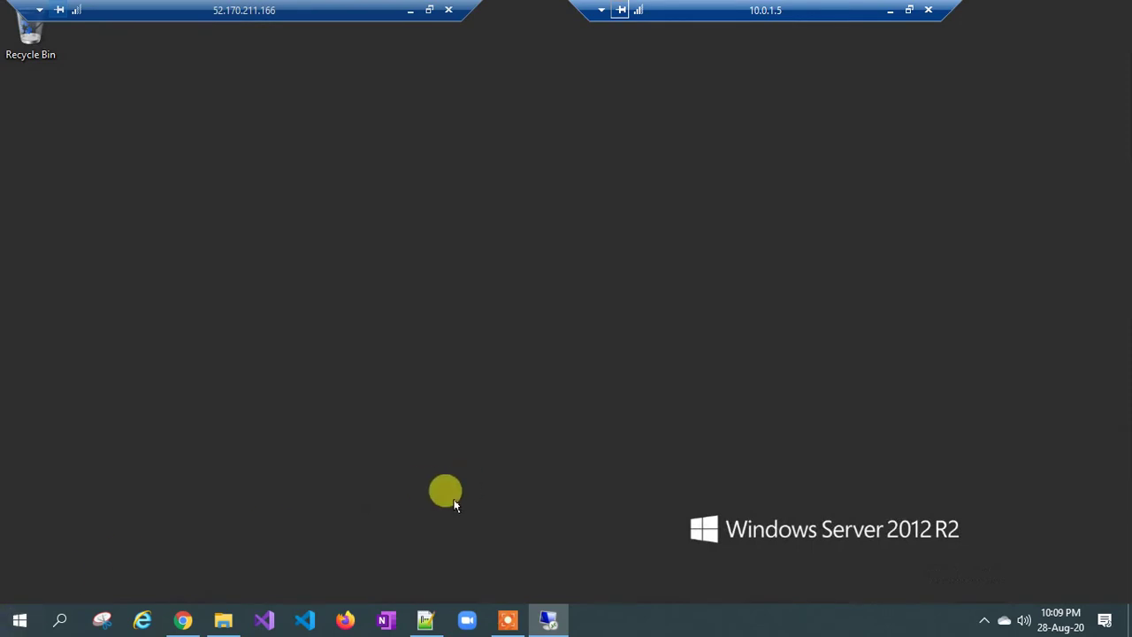
pyautogui.click(429, 10)
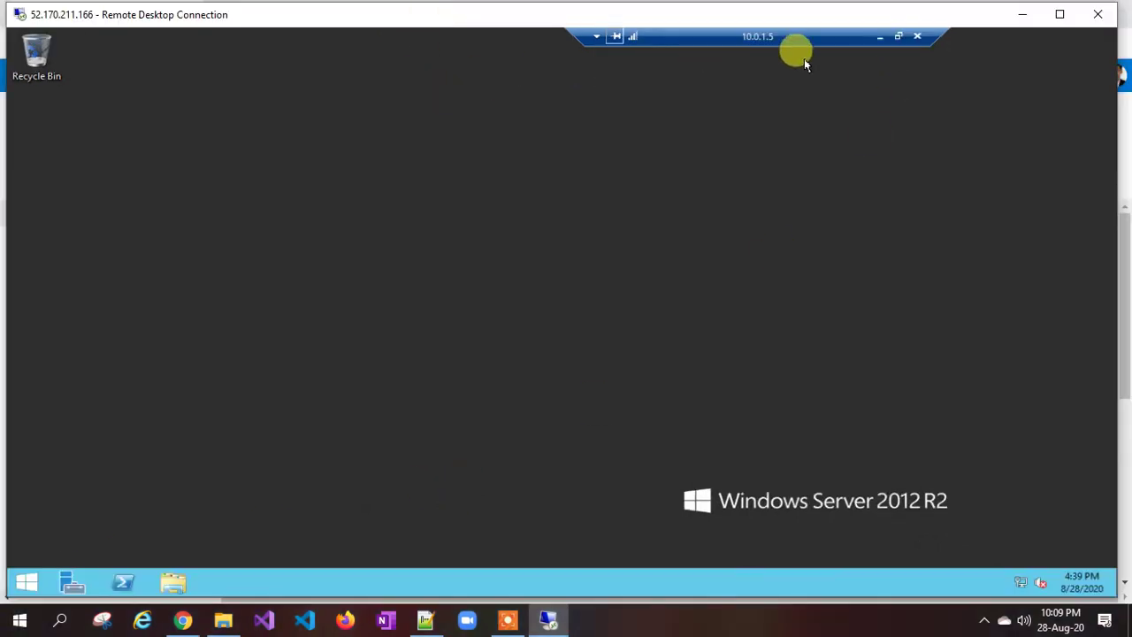
pyautogui.click(1064, 15)
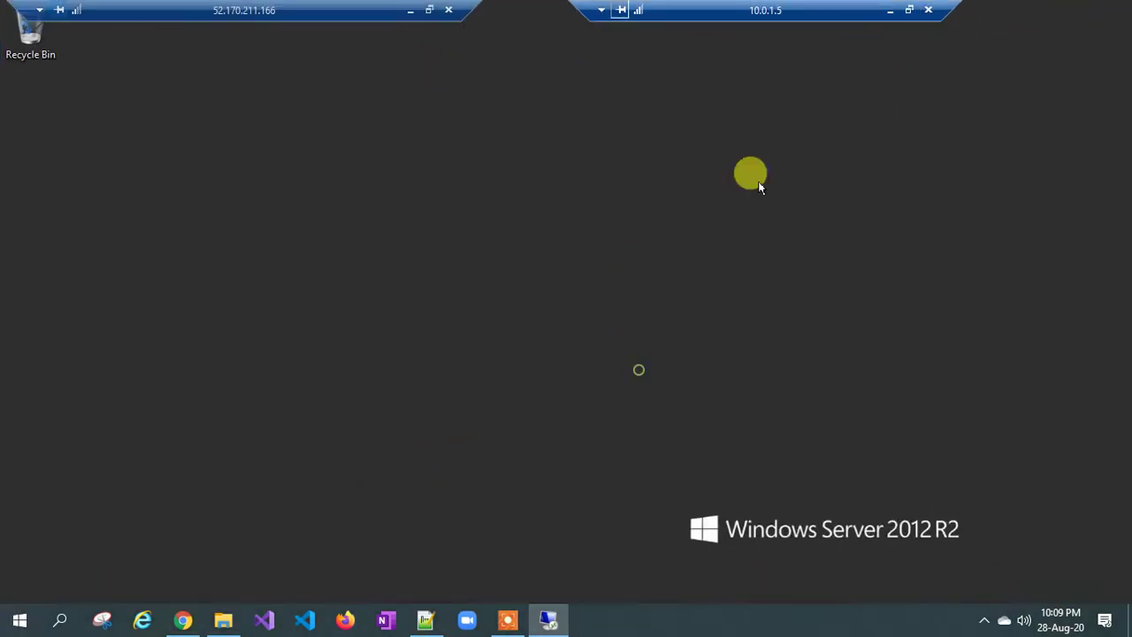
pyautogui.click(429, 9)
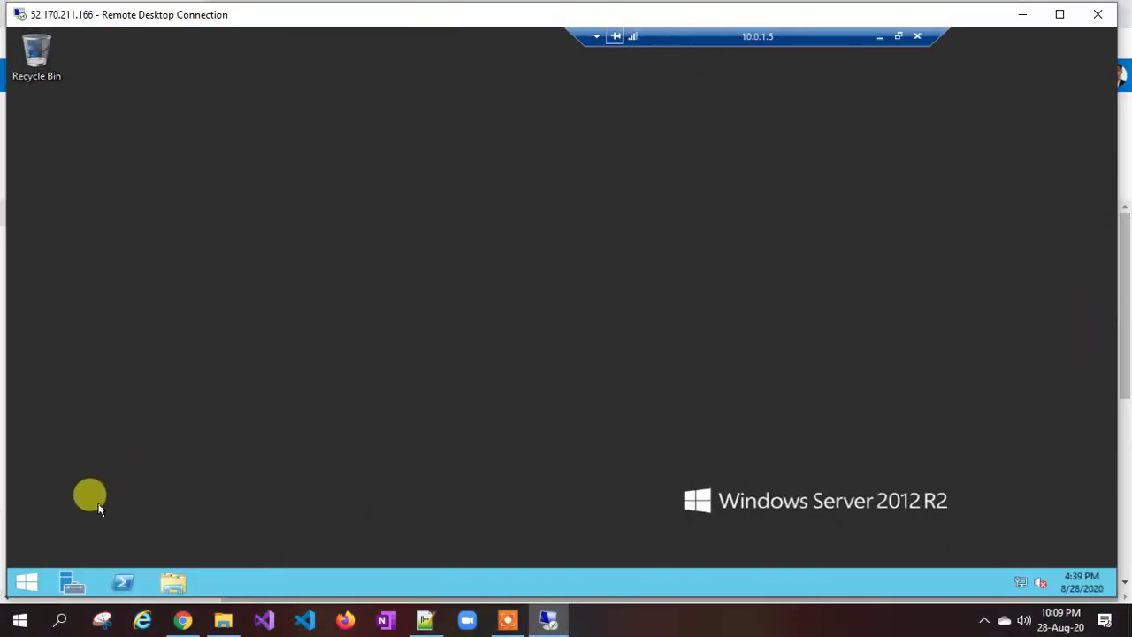
# Open an administrator Command Prompt on dbserver and run hostname.
pyautogui.click(23, 580)
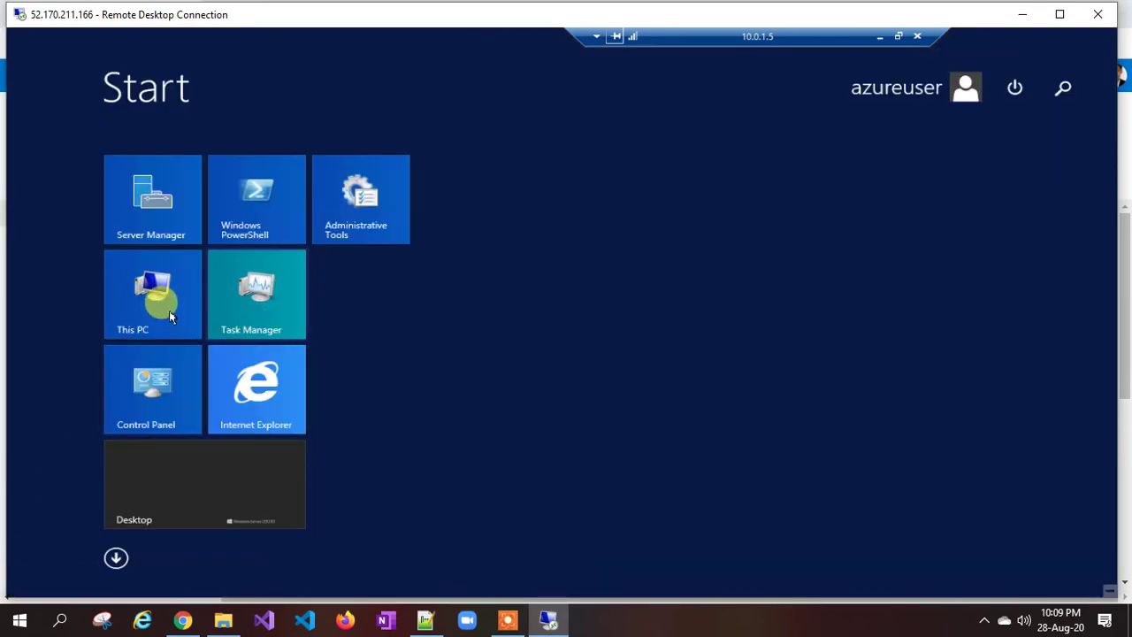
pyautogui.click(260, 537)
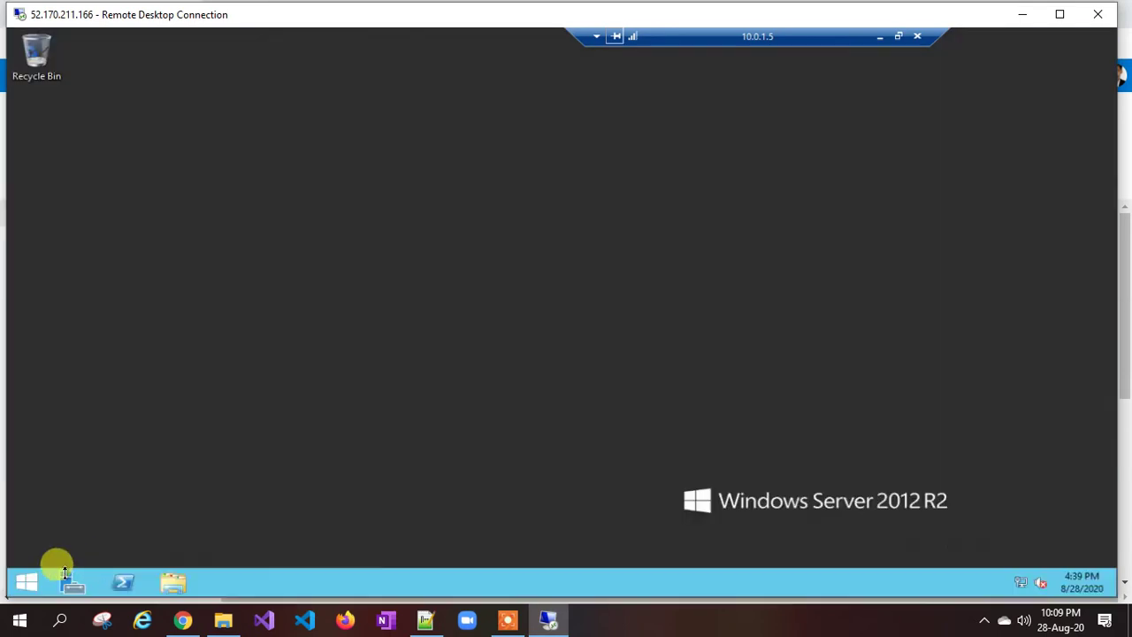
pyautogui.rightClick(22, 577)
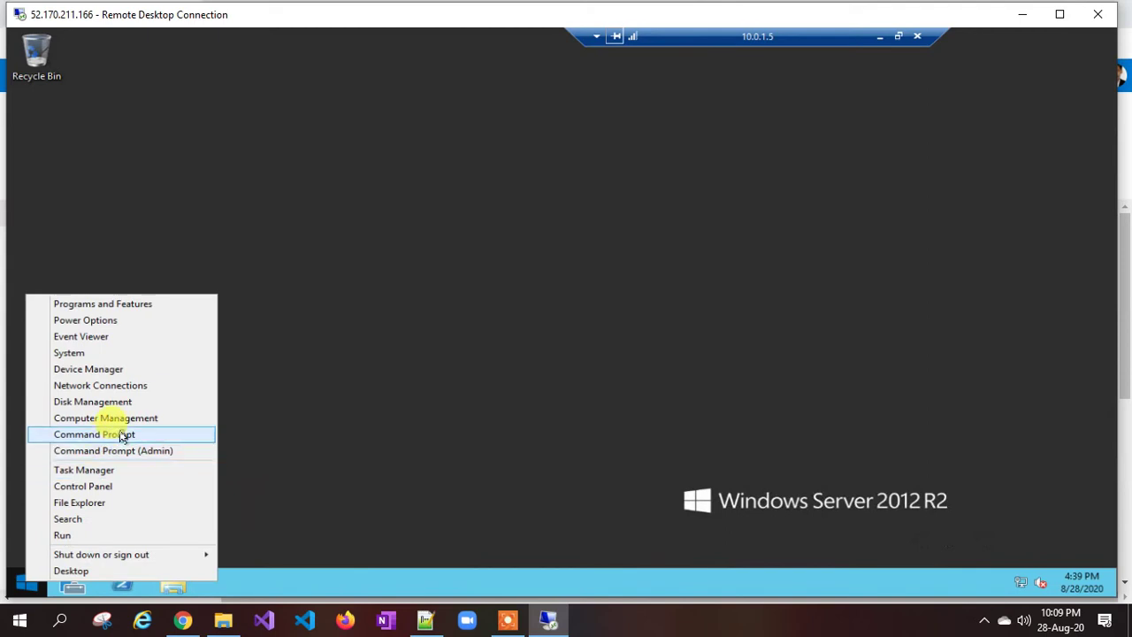
pyautogui.click(112, 451)
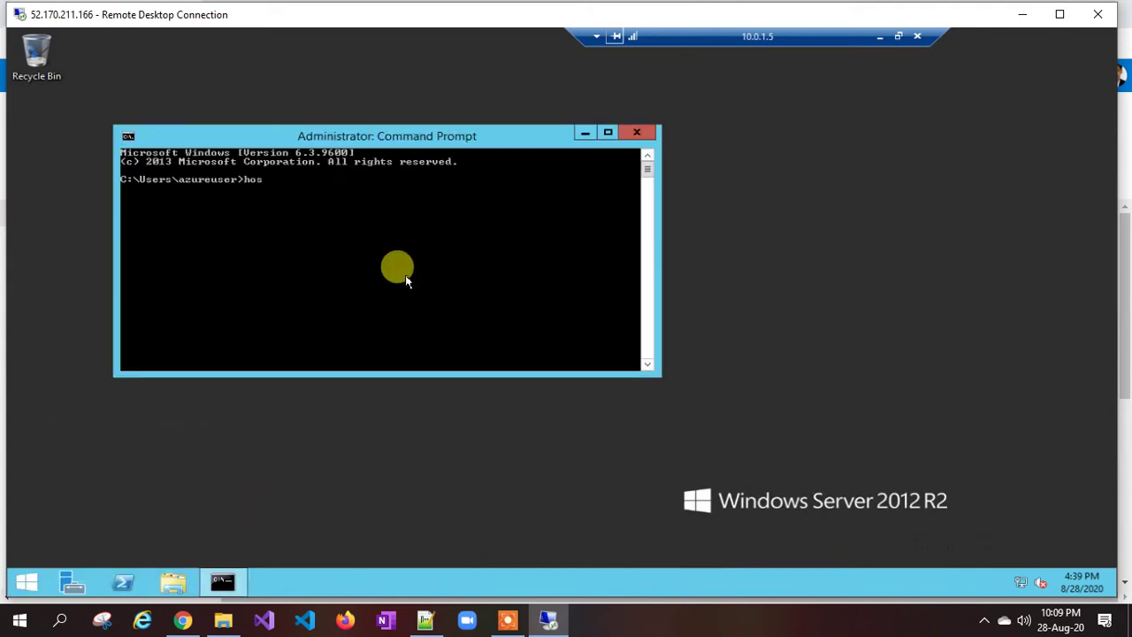
pyautogui.write('hostname')
pyautogui.press('Return')
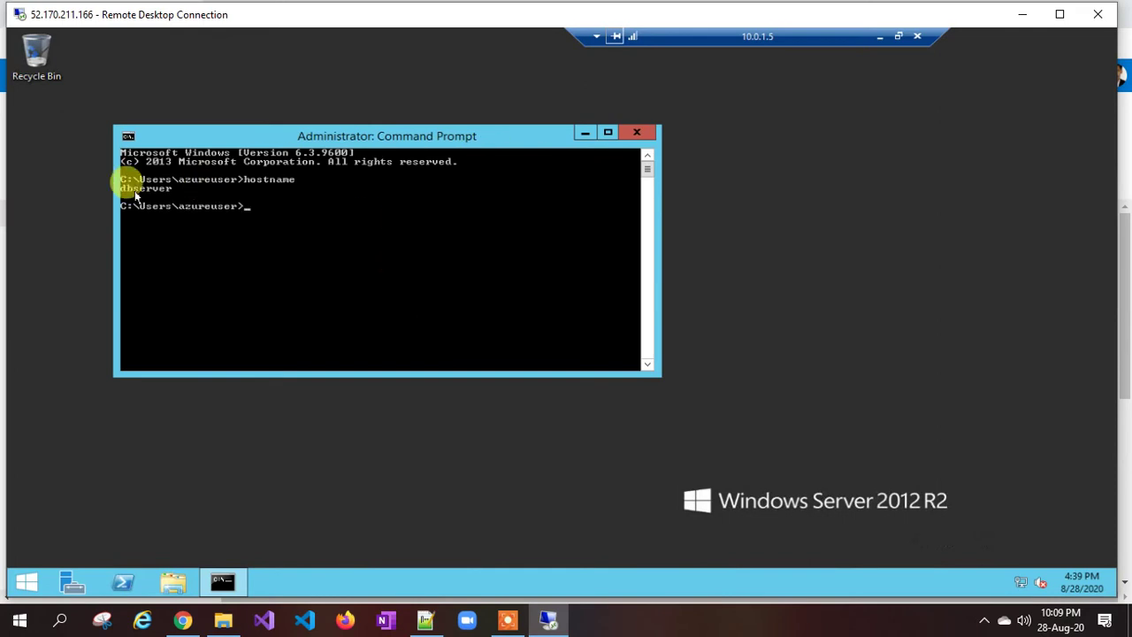
# Open Internet Explorer on dbserver and load google.com to test its internet access.
pyautogui.click(23, 579)
pyautogui.click(268, 367)
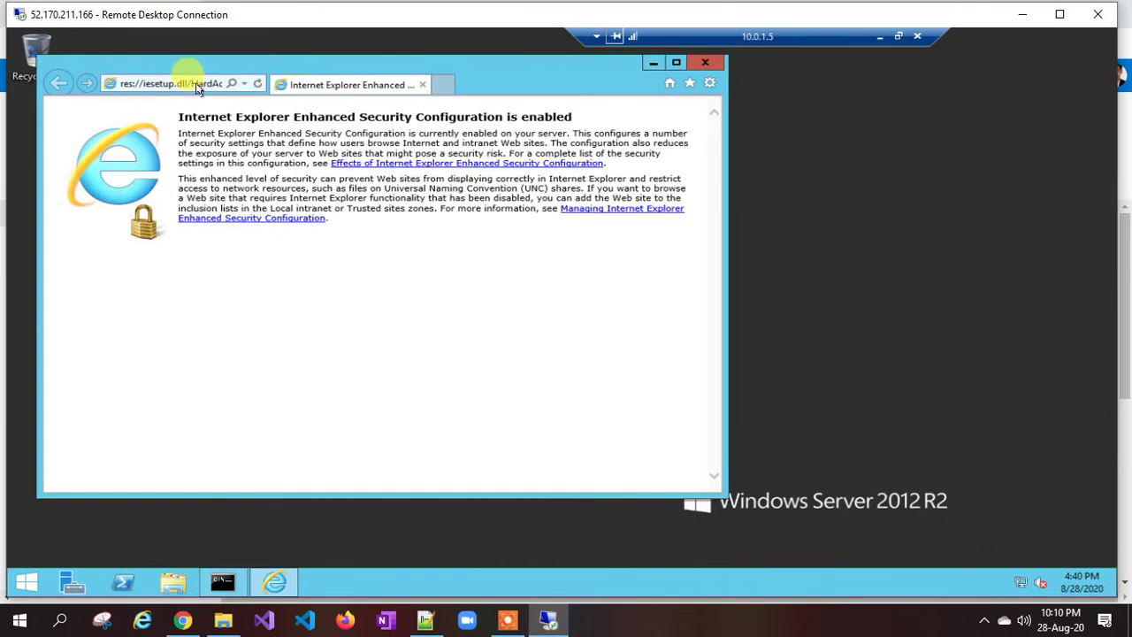
pyautogui.write('google.com/')
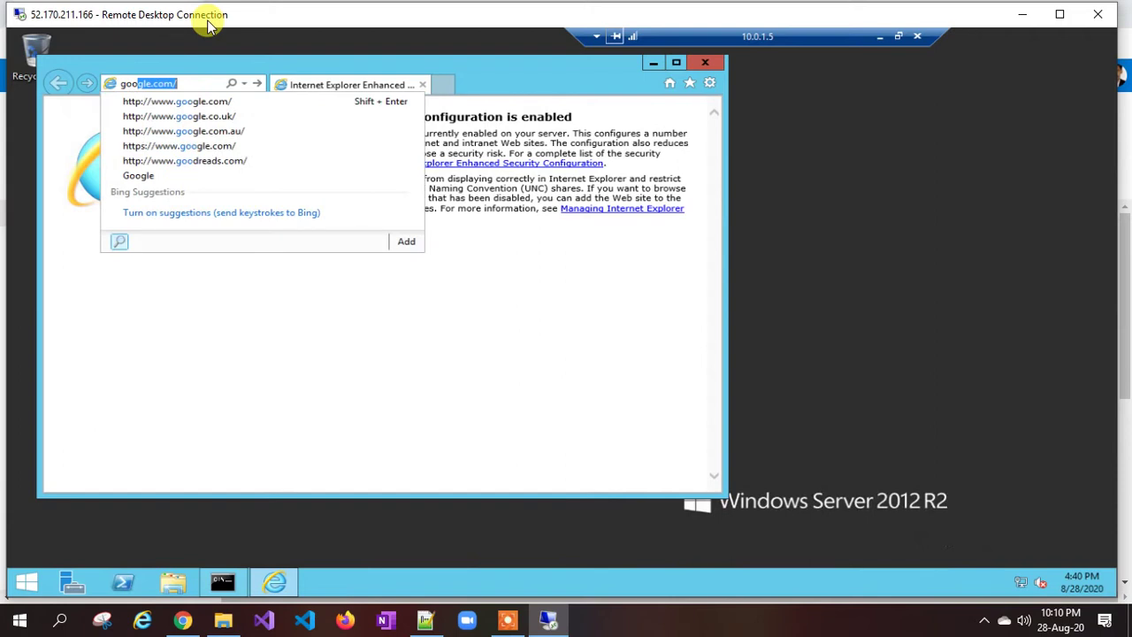
pyautogui.press('Return')
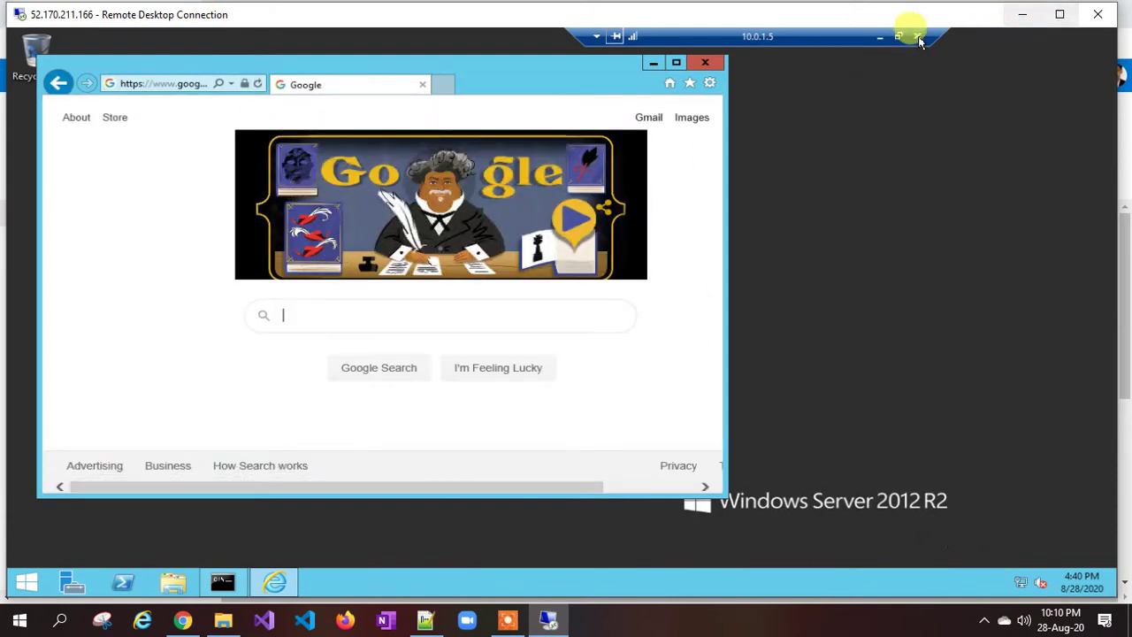
# Minimize the dbserver session, load google.com in Internet Explorer on webserver, and return to the dbserver session.
pyautogui.click(881, 37)
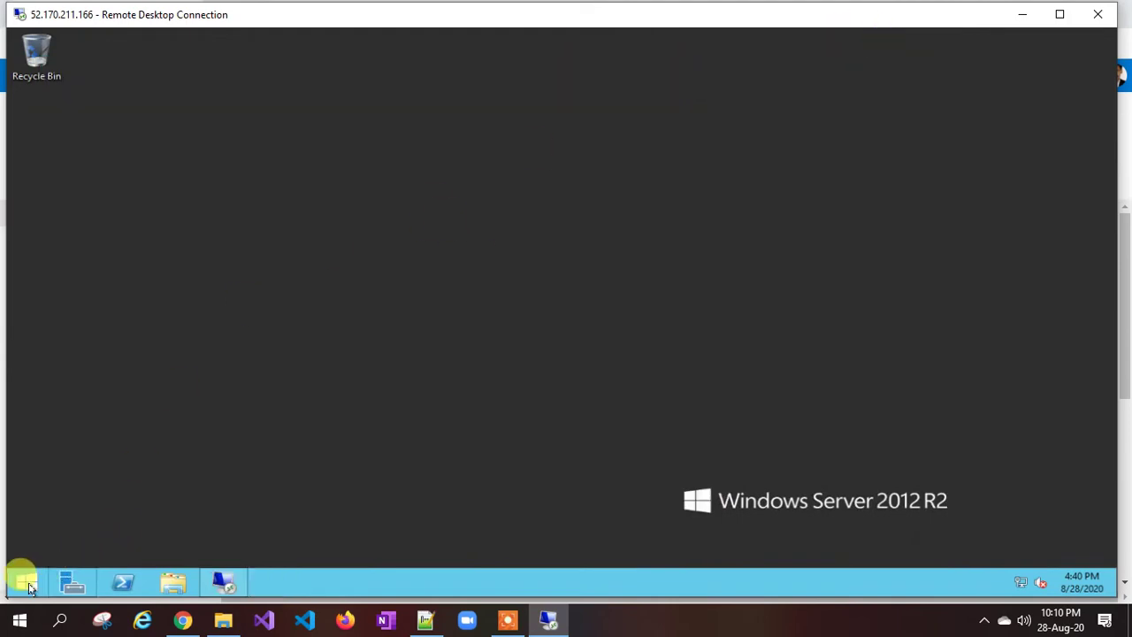
pyautogui.click(22, 579)
pyautogui.click(139, 467)
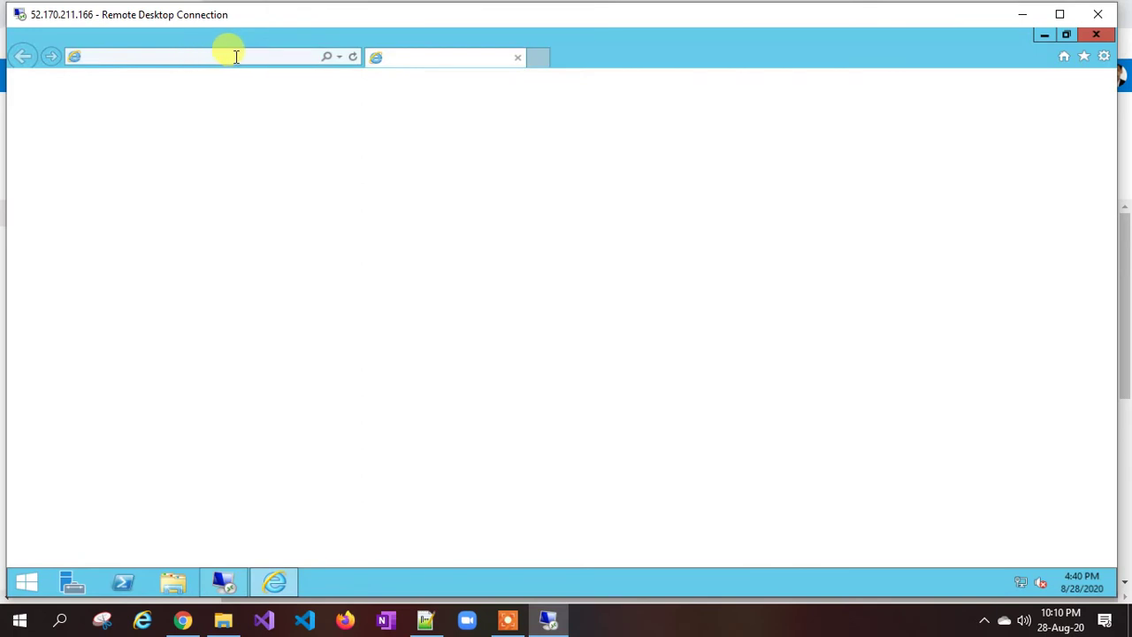
pyautogui.click(255, 58)
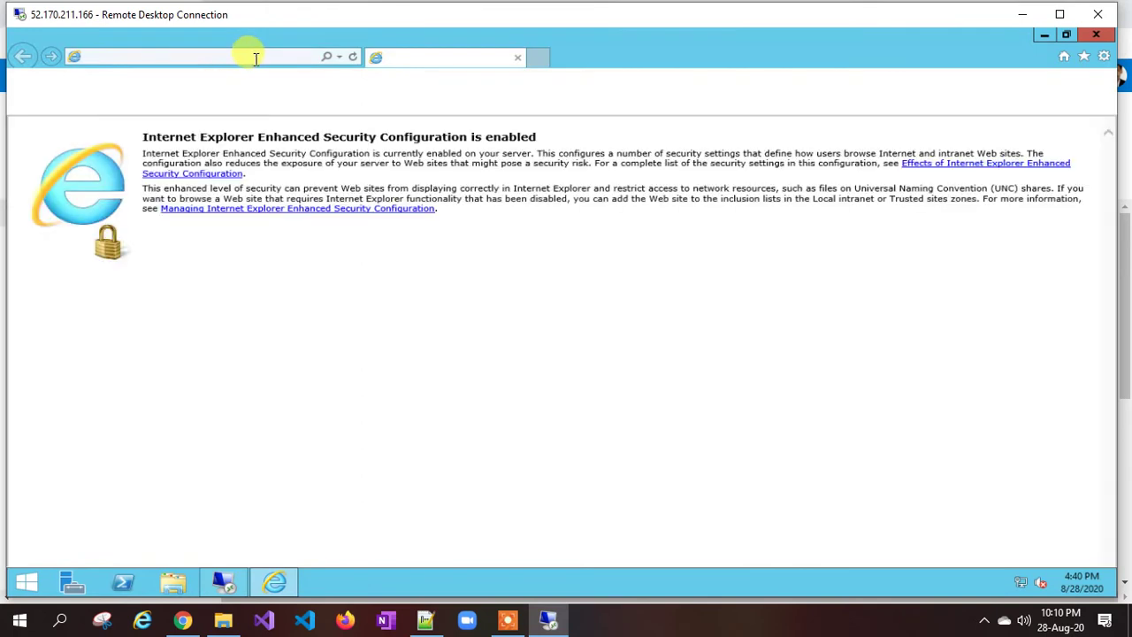
pyautogui.write('google.com/')
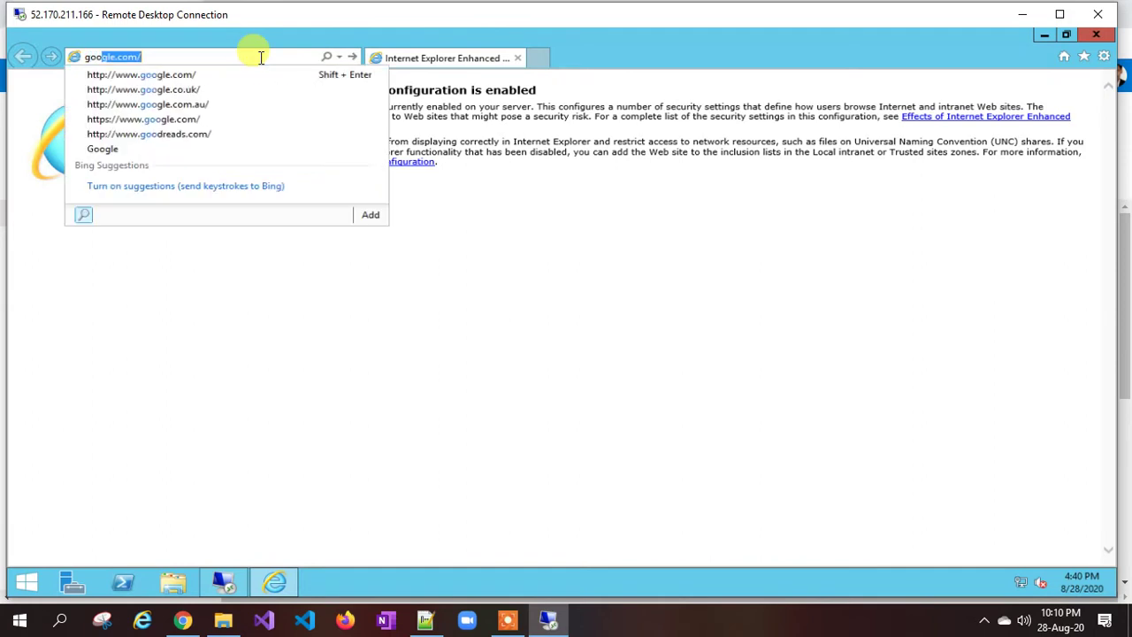
pyautogui.press('Return')
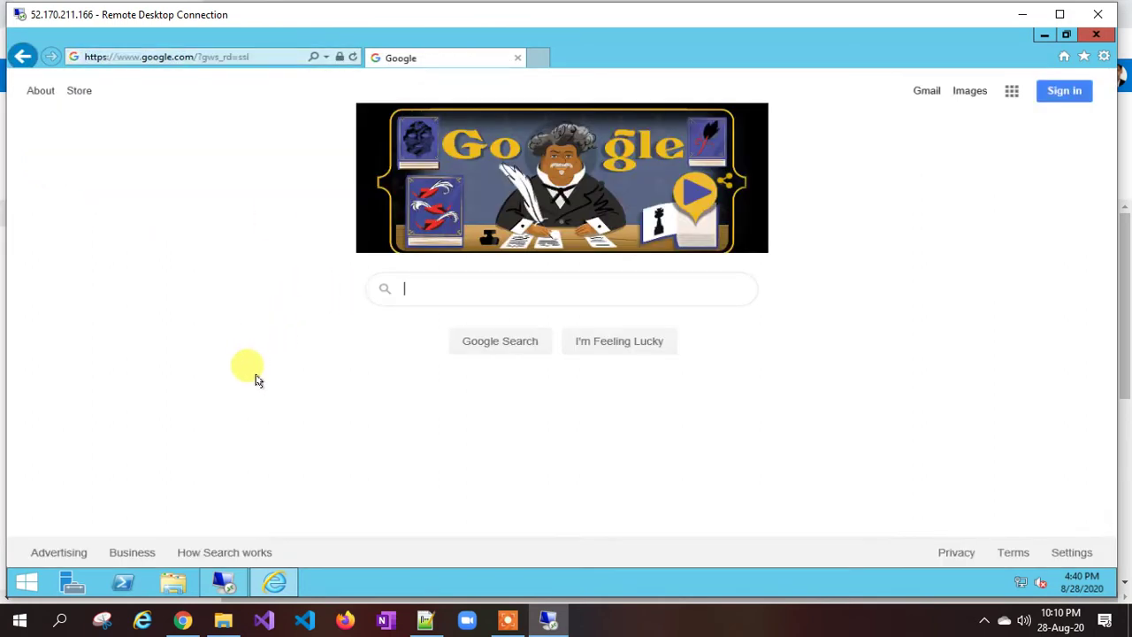
pyautogui.moveTo(227, 589)
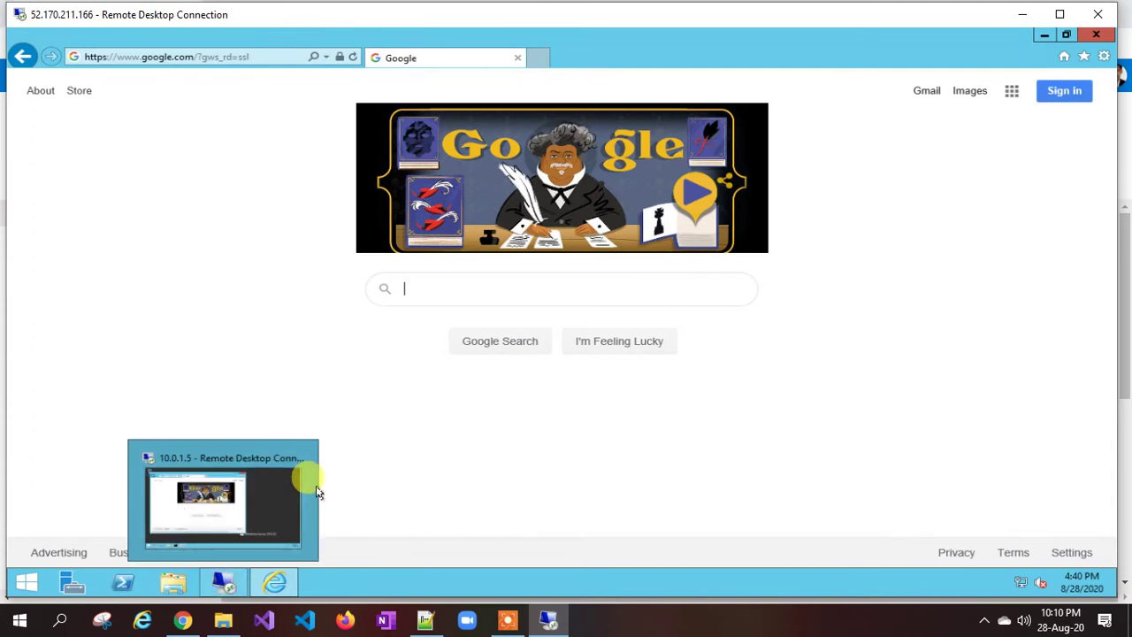
pyautogui.click(214, 462)
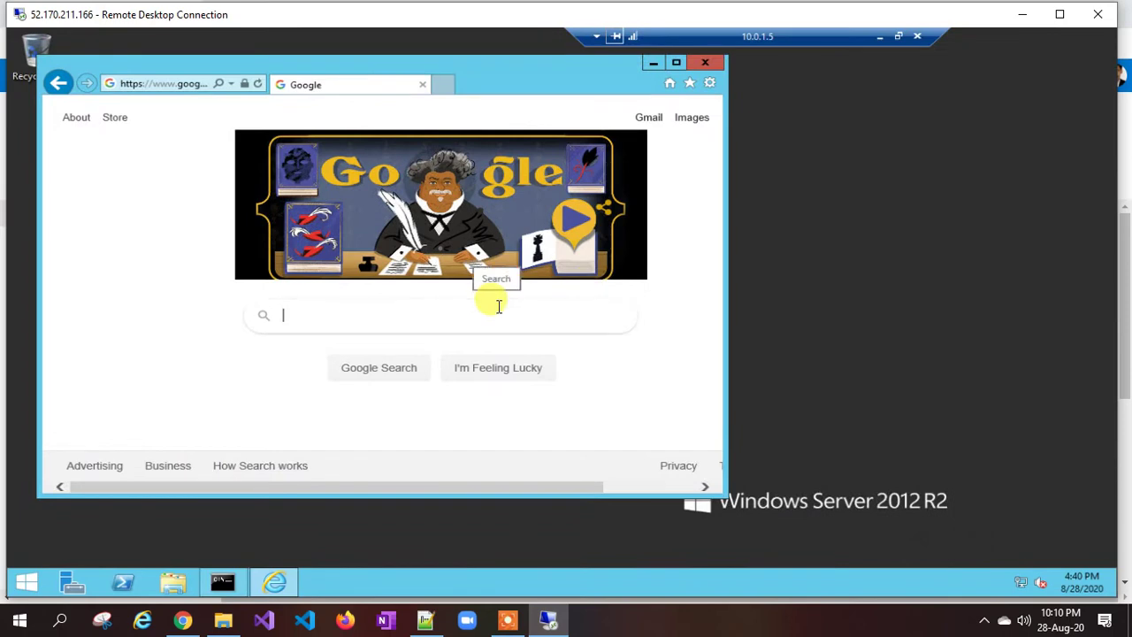
# Switch to the Azure portal in Chrome and examine the network interface and inbound rules on dbserver's Networking page.
pyautogui.click(181, 621)
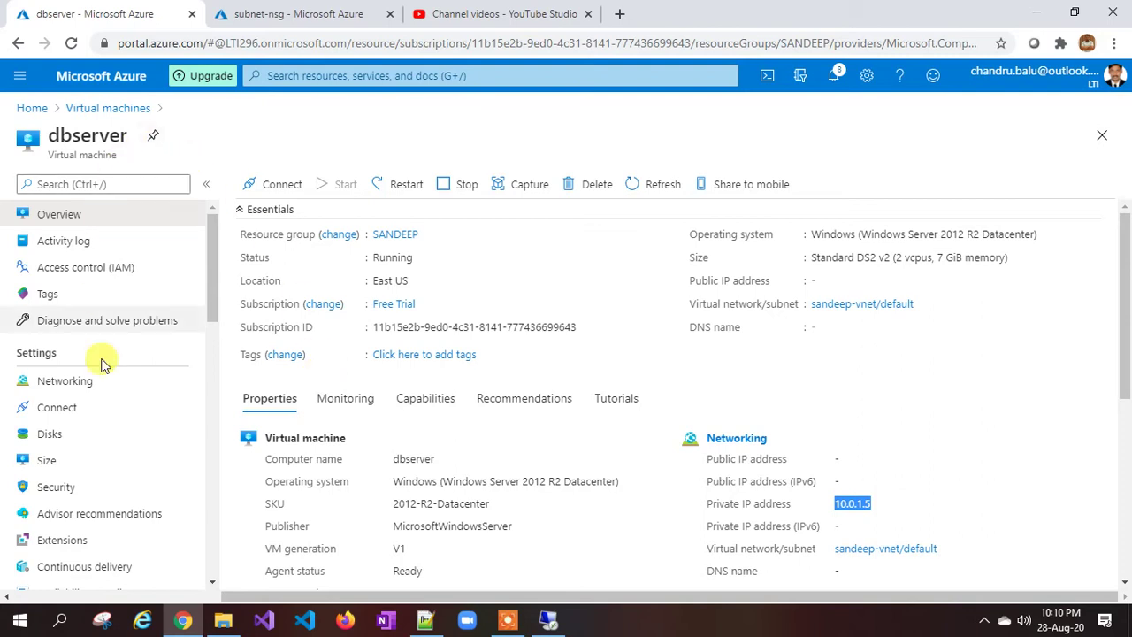
pyautogui.click(84, 394)
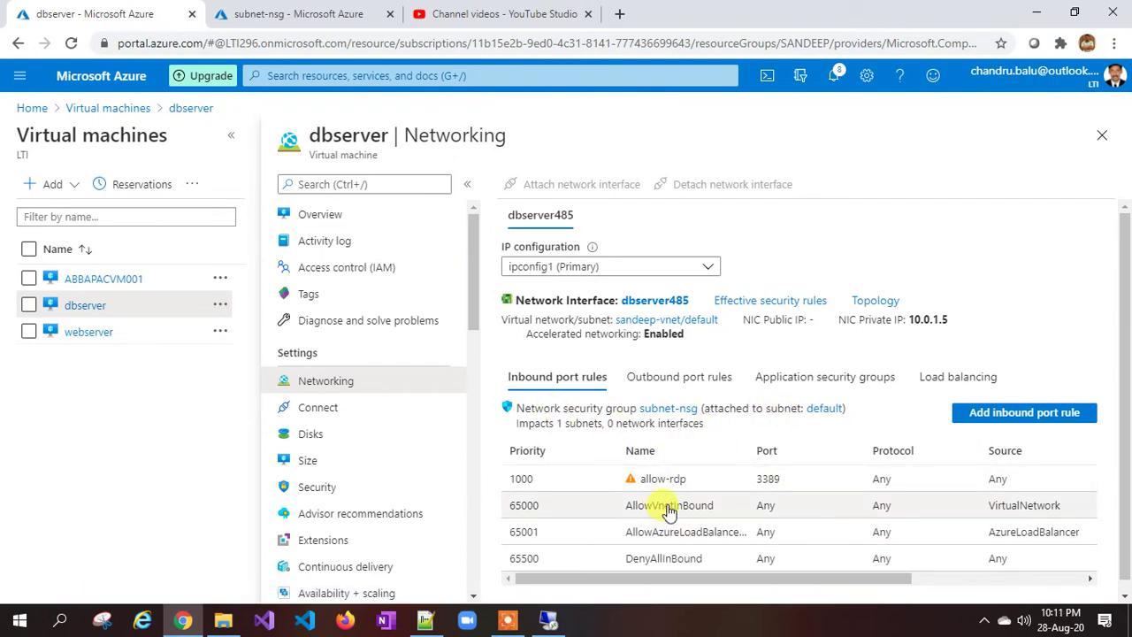
pyautogui.moveTo(564, 301); pyautogui.dragTo(694, 303)
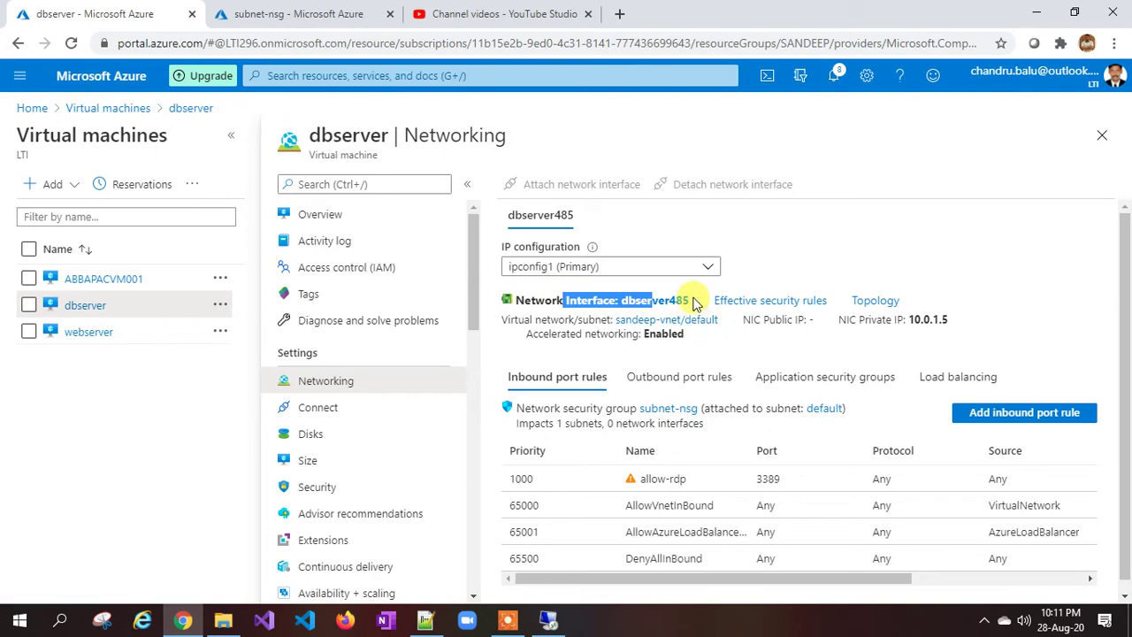
# From the subnet-nsg browser tab, search the portal for nsg and open the Network security groups list.
pyautogui.click(291, 13)
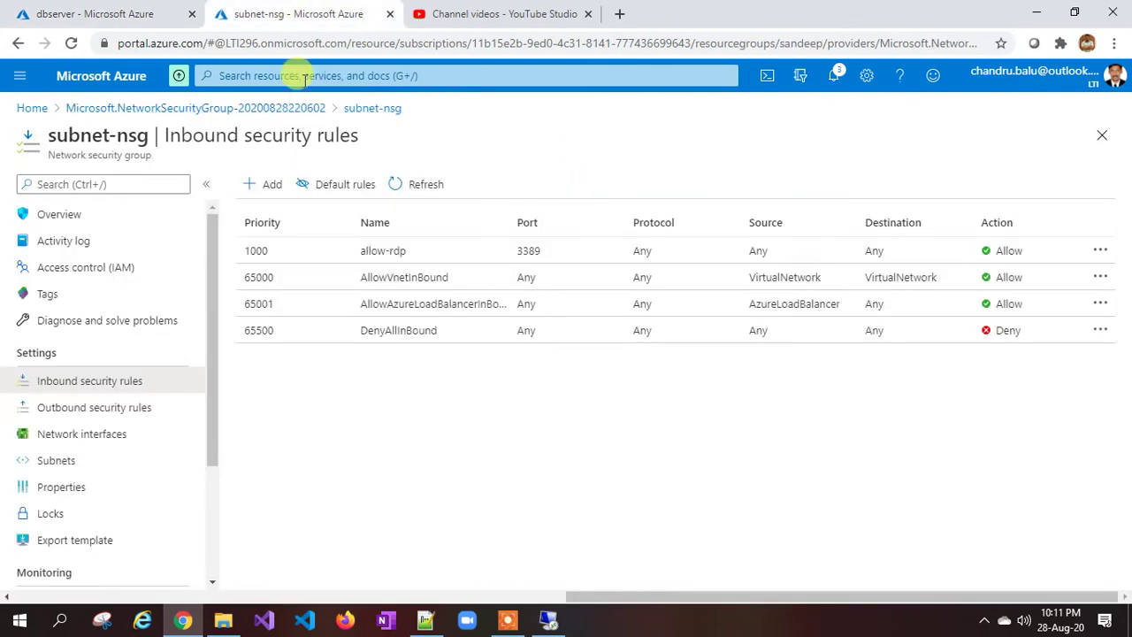
pyautogui.click(301, 76)
pyautogui.write('nsg')
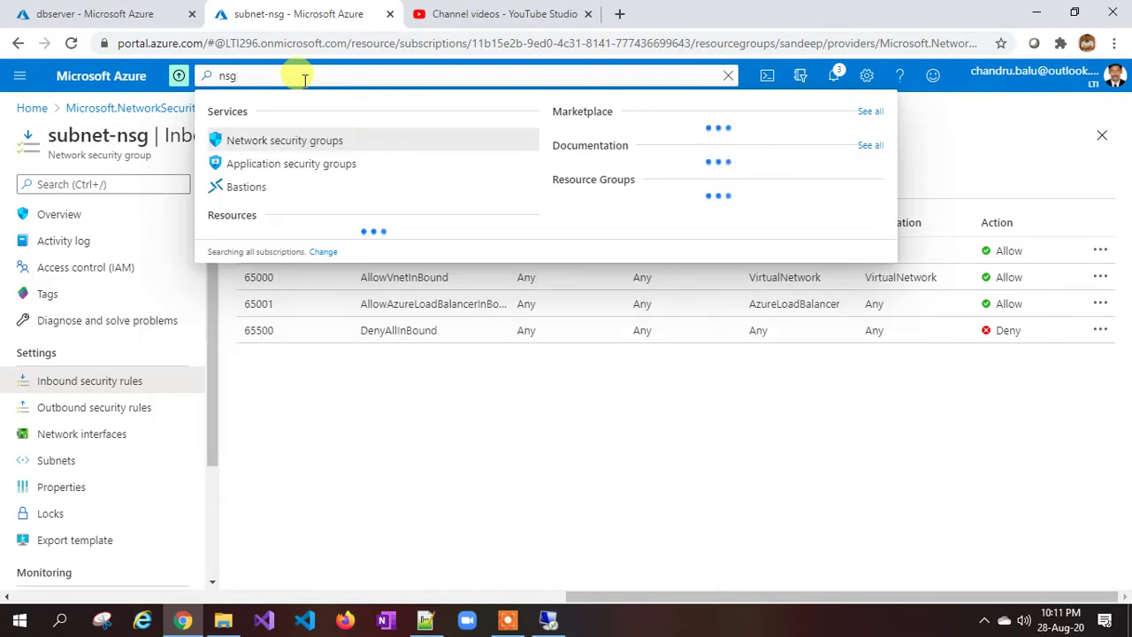
pyautogui.click(315, 141)
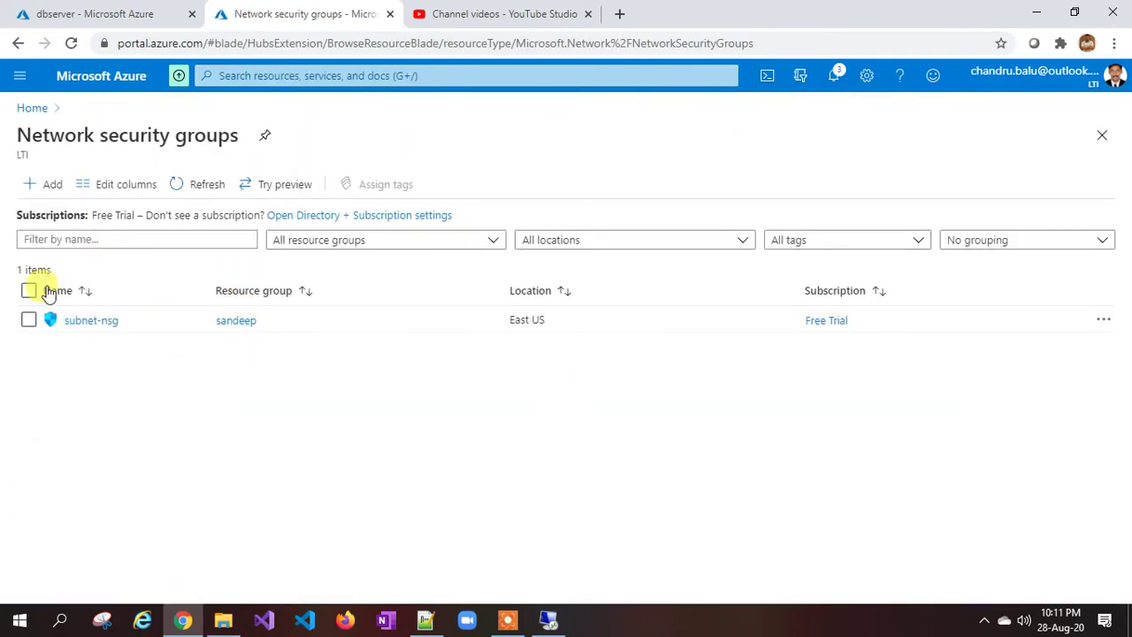
# Create a network security group named dbserver-nsg in the servers' existing resource group, with East US as its region.
pyautogui.click(49, 191)
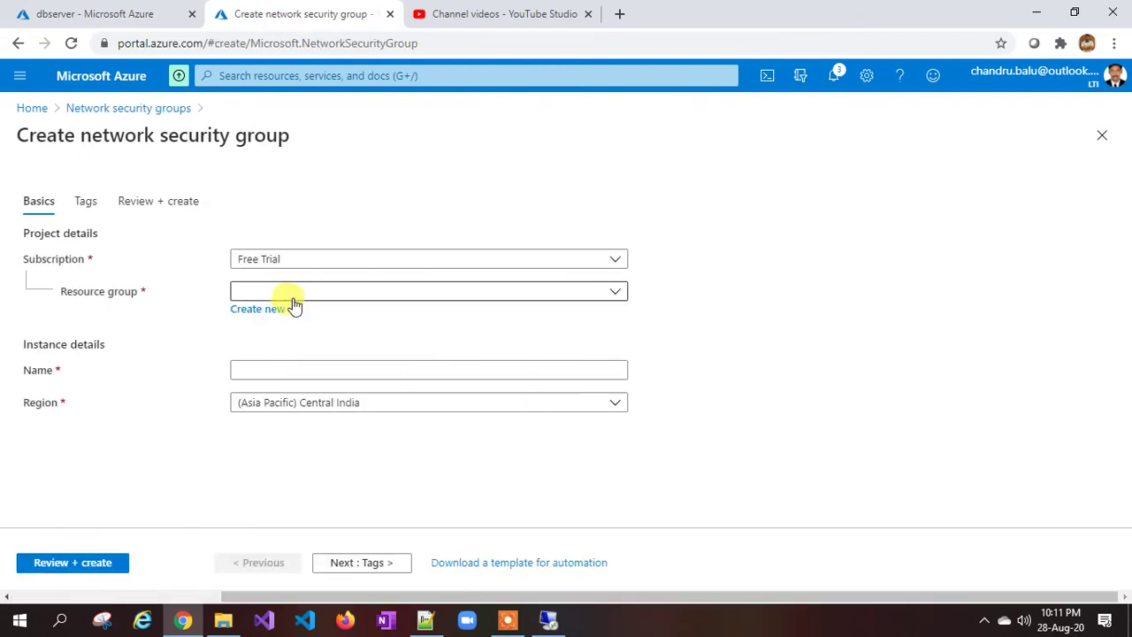
pyautogui.click(287, 295)
pyautogui.click(292, 451)
pyautogui.click(293, 370)
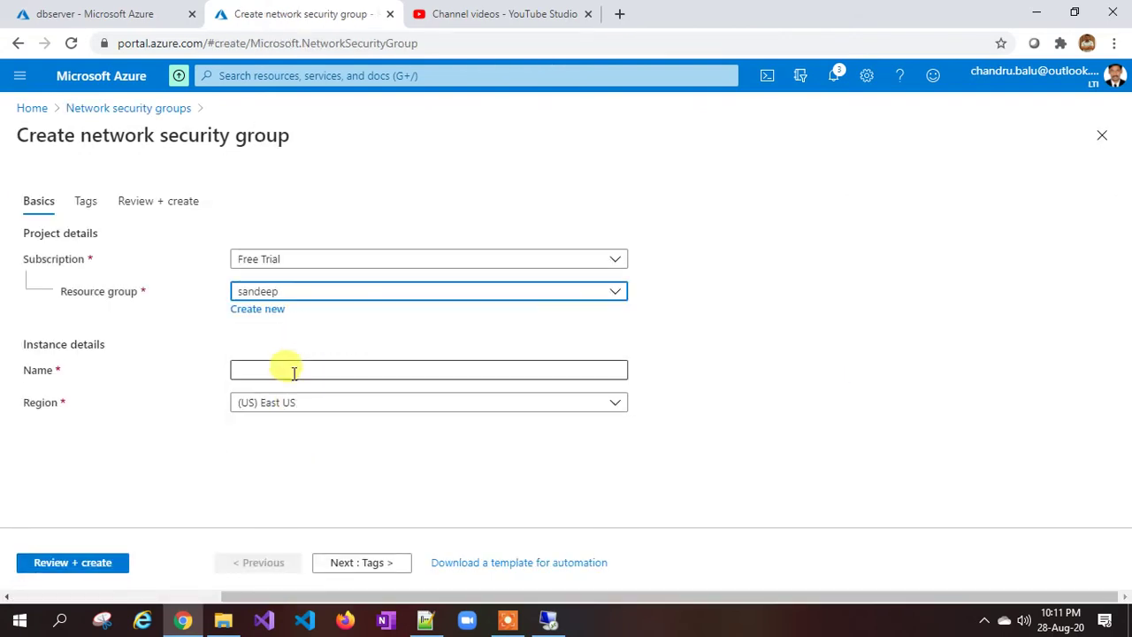
pyautogui.write('dbserver-nsg')
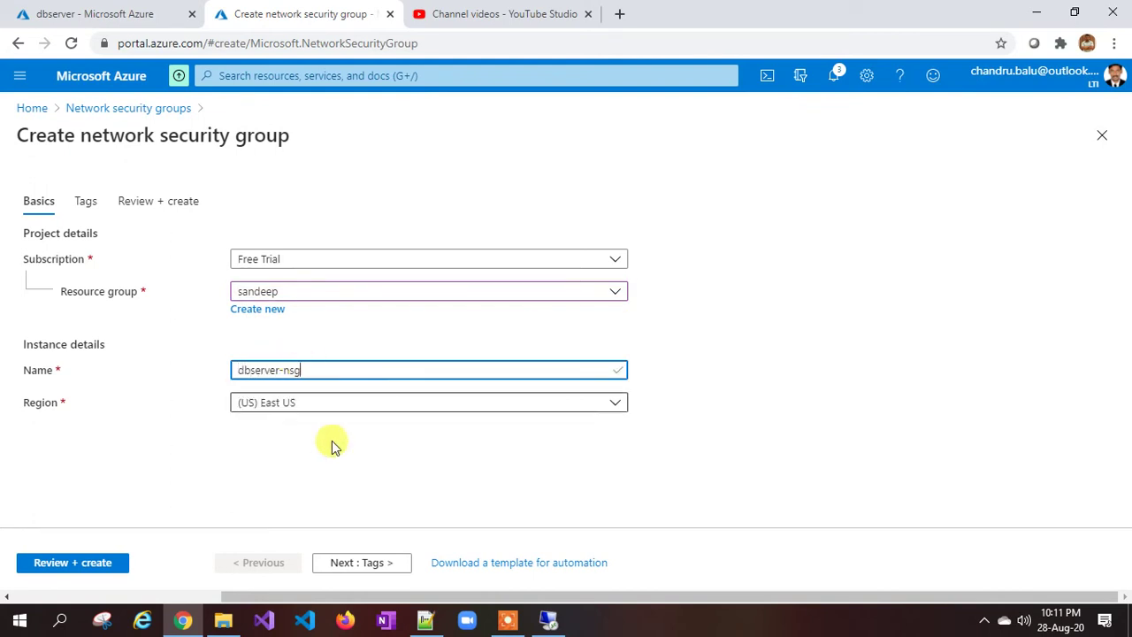
pyautogui.click(91, 561)
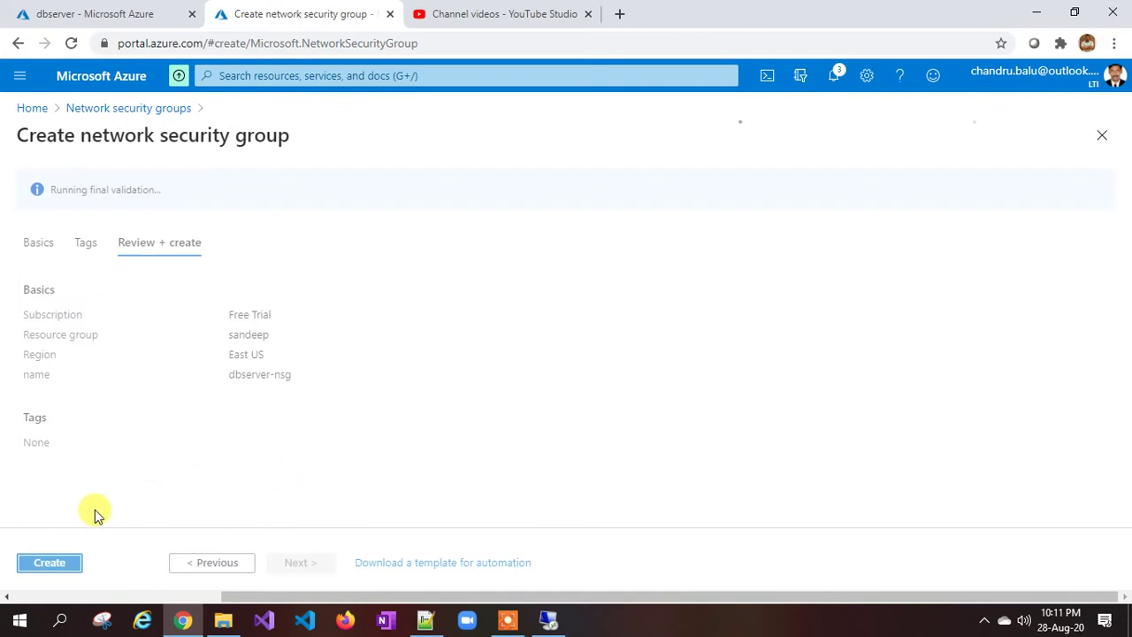
pyautogui.click(50, 564)
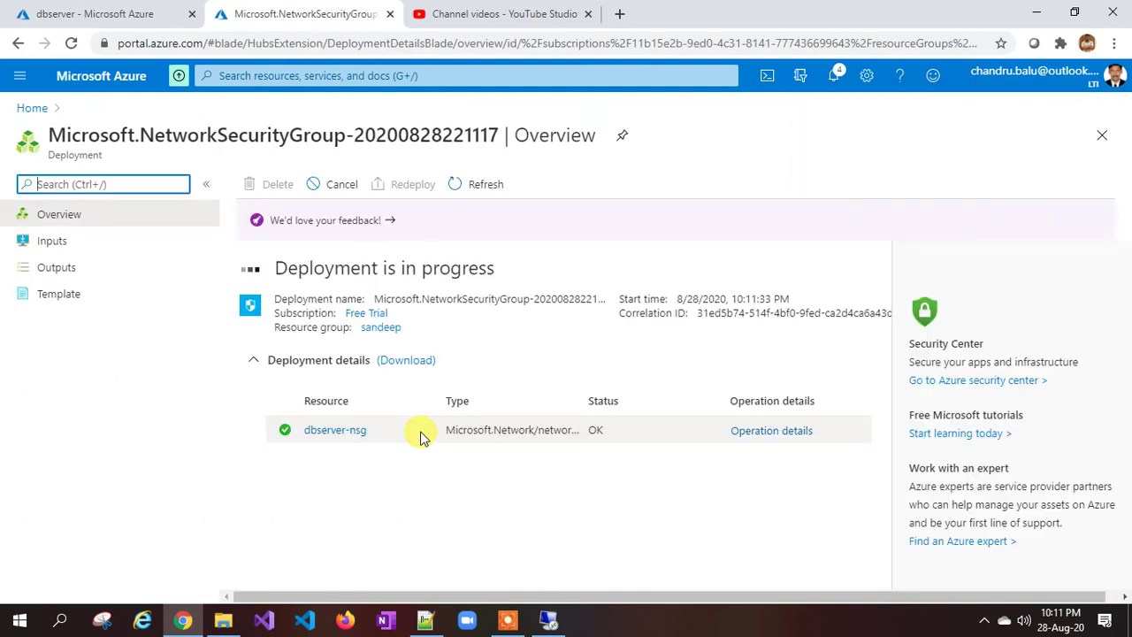
# Check the deployment notification, open dbserver-nsg and associate it with the dbserver485 network interface.
pyautogui.click(834, 78)
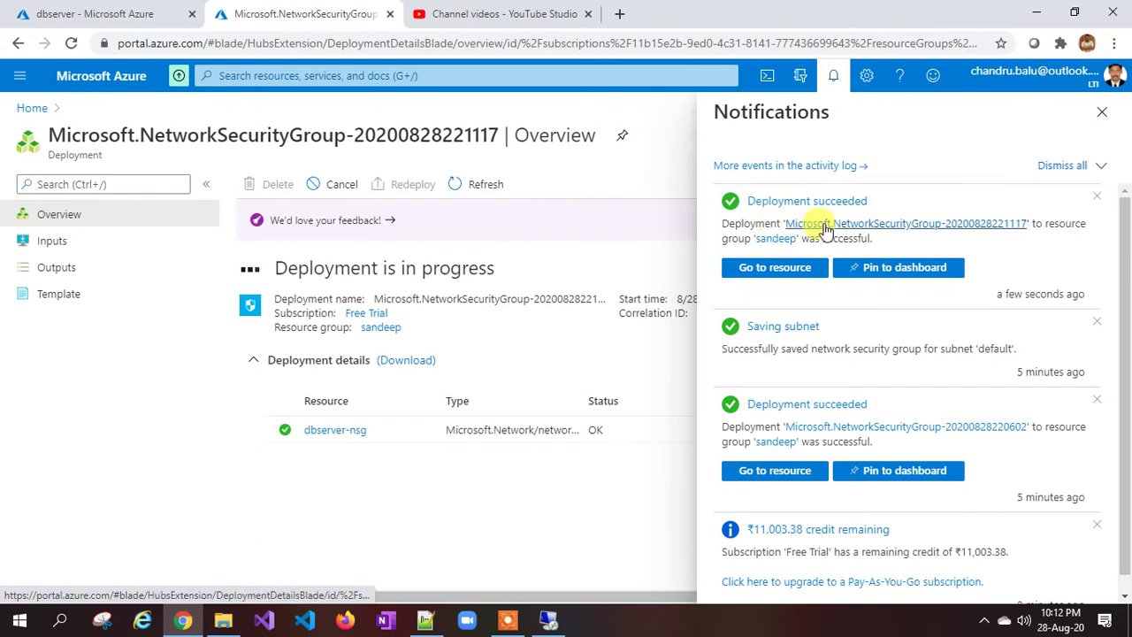
pyautogui.click(1102, 114)
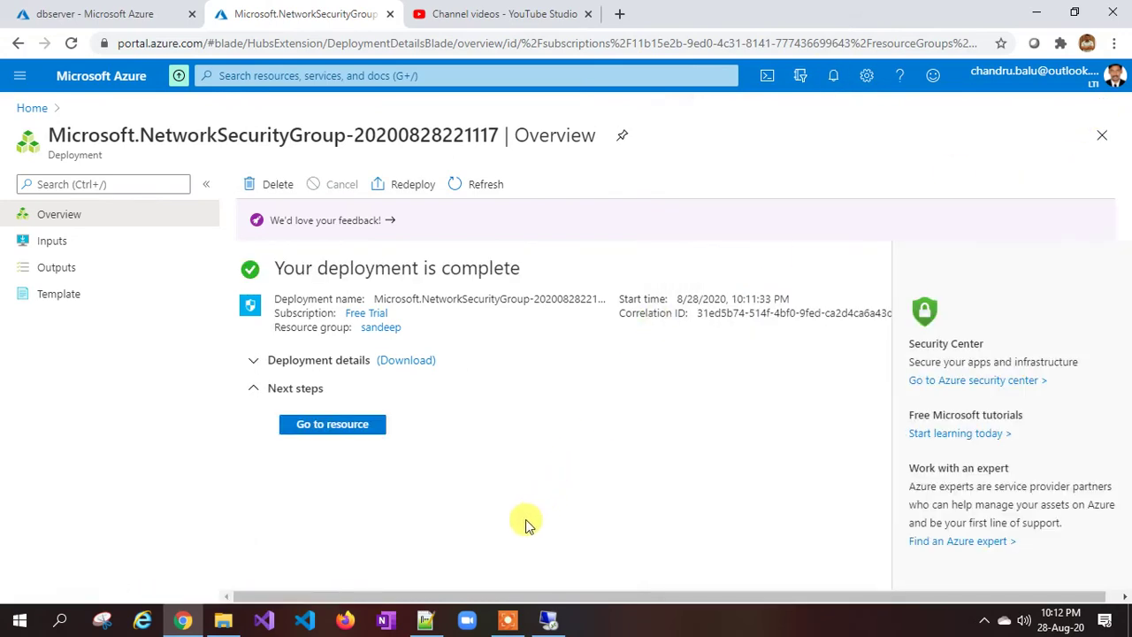
pyautogui.click(343, 425)
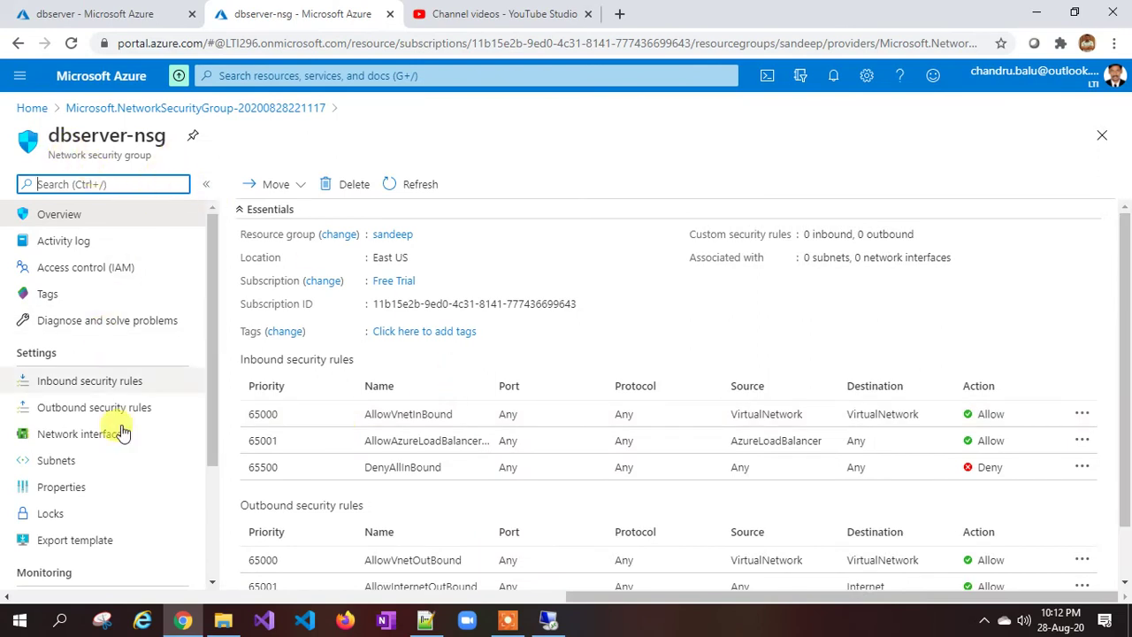
pyautogui.click(80, 446)
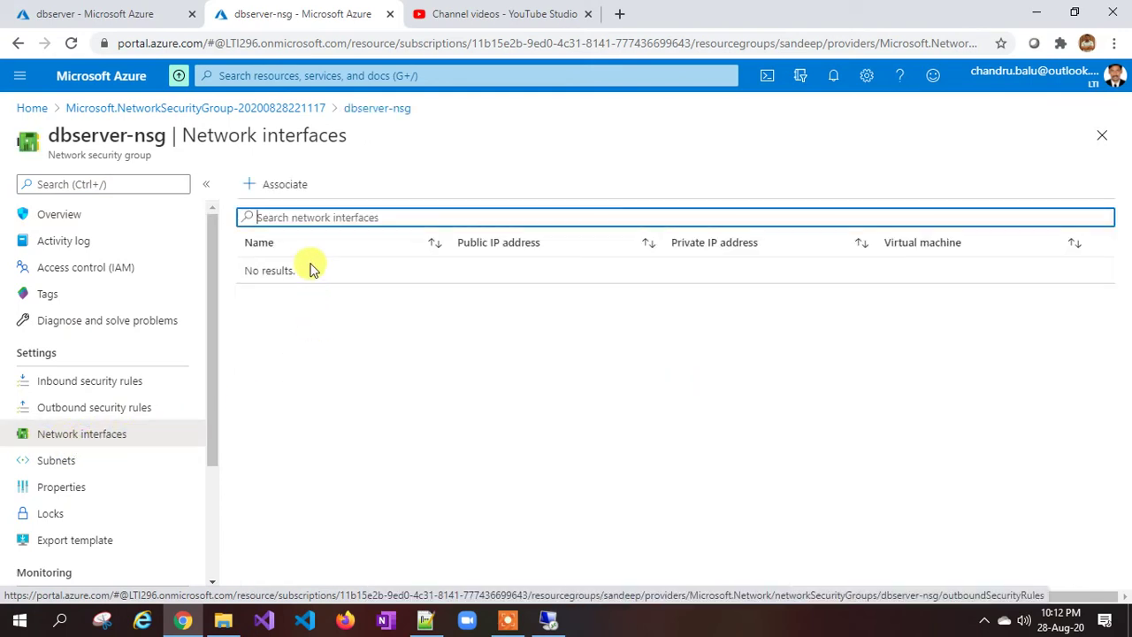
pyautogui.click(273, 188)
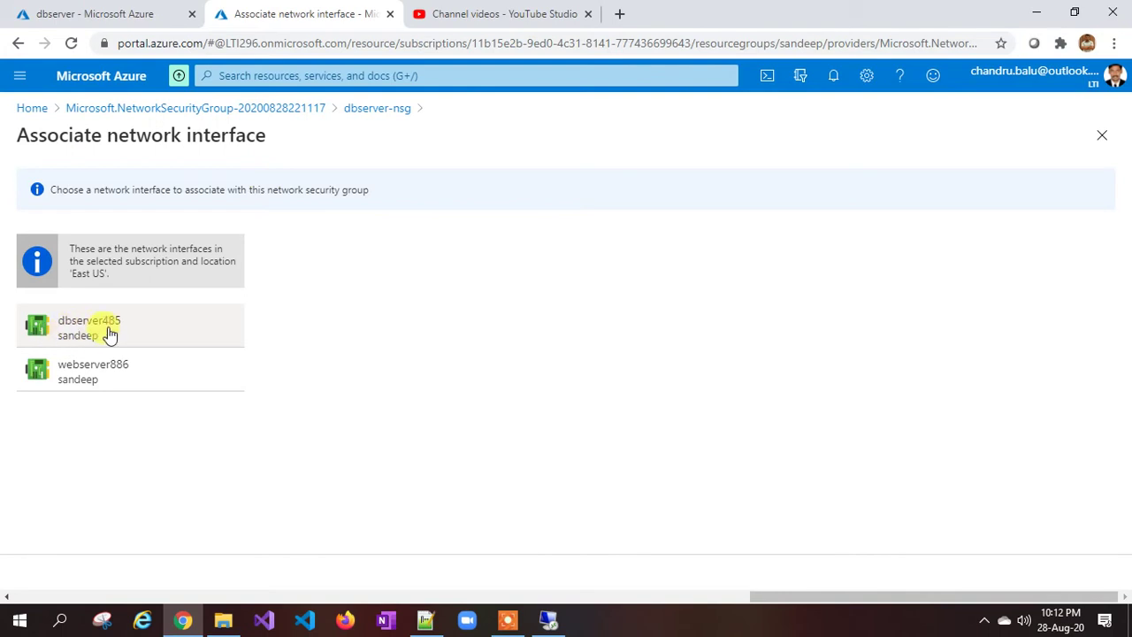
pyautogui.click(110, 334)
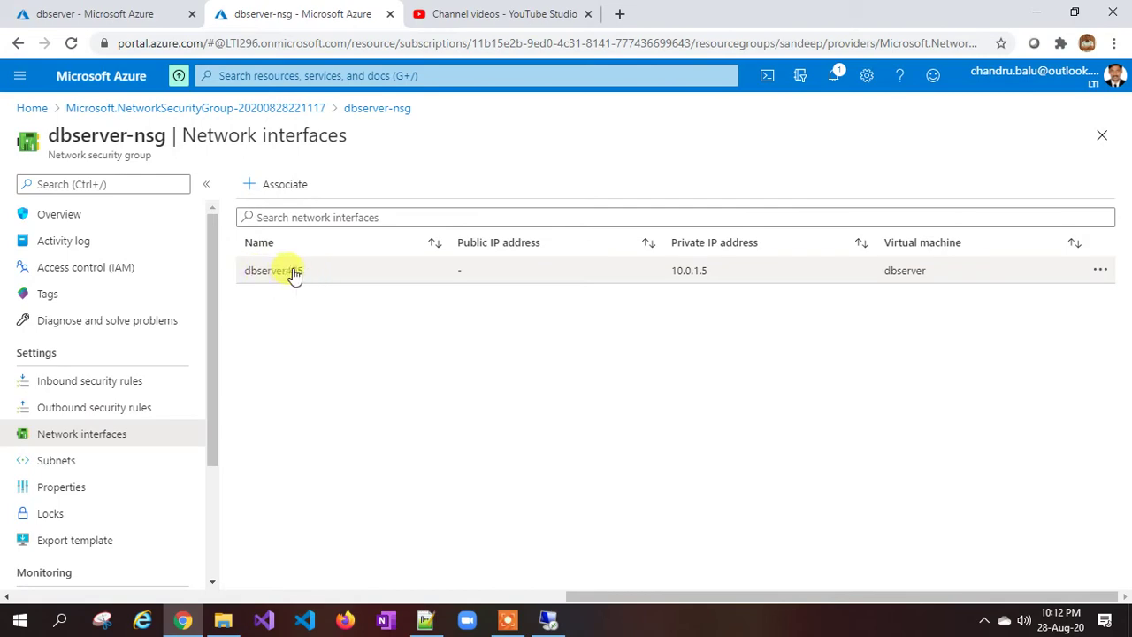
# Reload dbserver's Networking page in the first browser tab to check which network security groups apply.
pyautogui.click(97, 13)
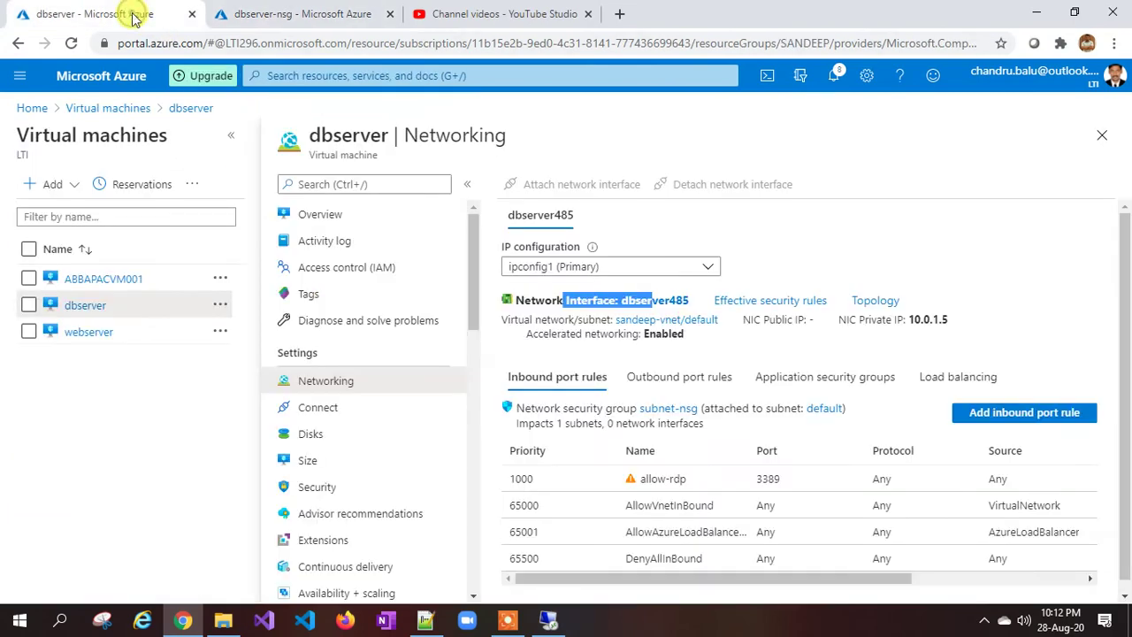
pyautogui.click(327, 215)
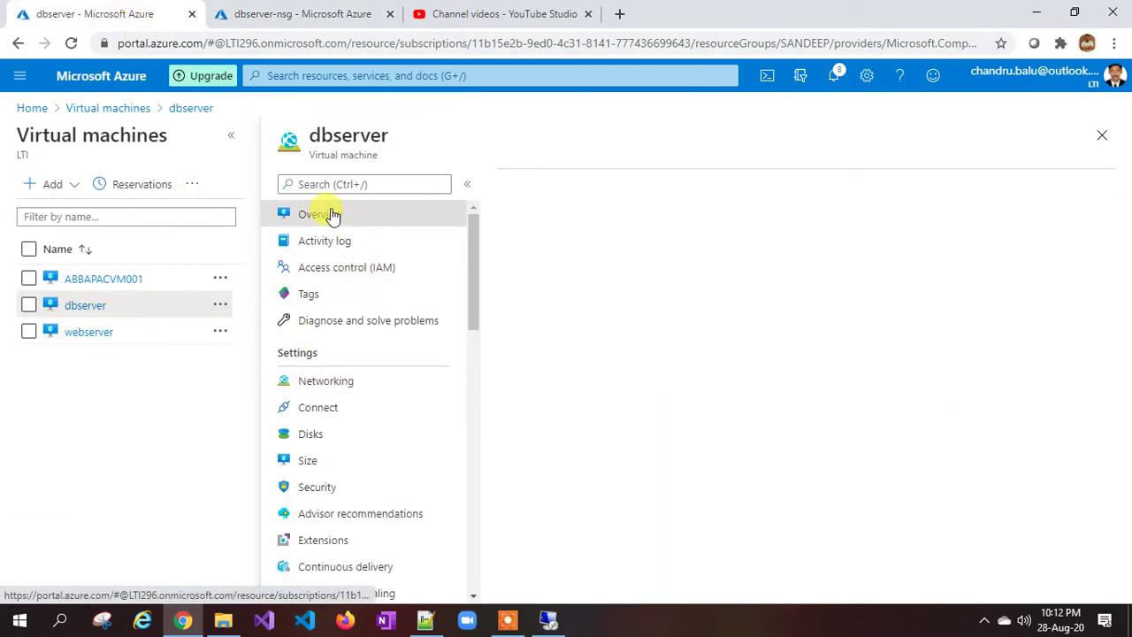
pyautogui.click(76, 387)
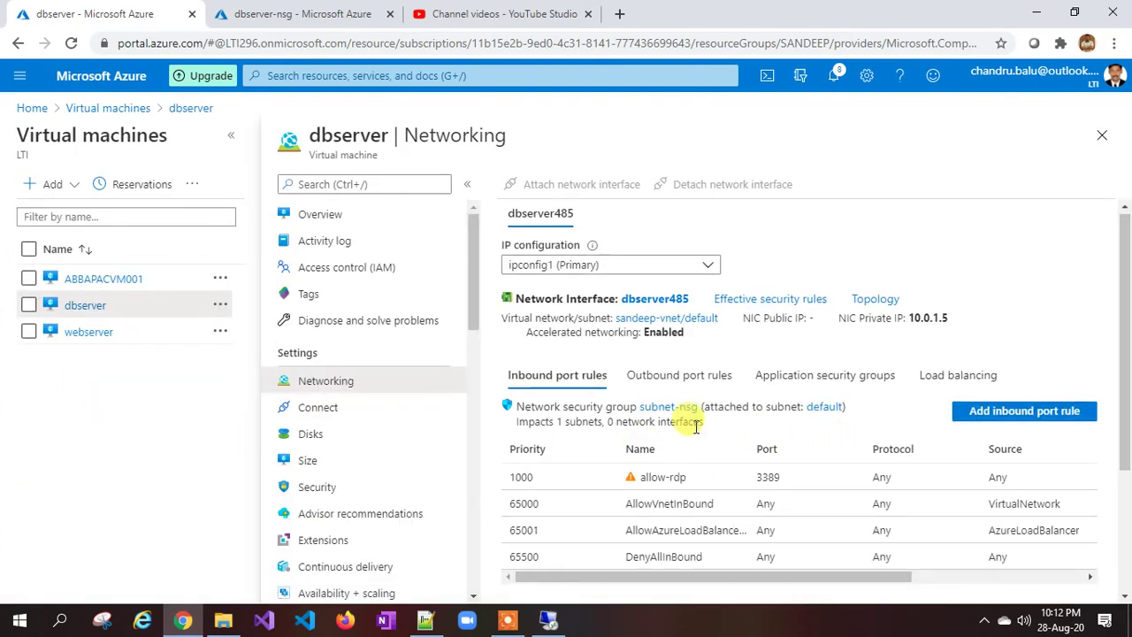
# Review the inbound port rules of both network security groups on dbserver's Networking page, reloading the page to refresh them.
pyautogui.scroll(-2, 673, 549)
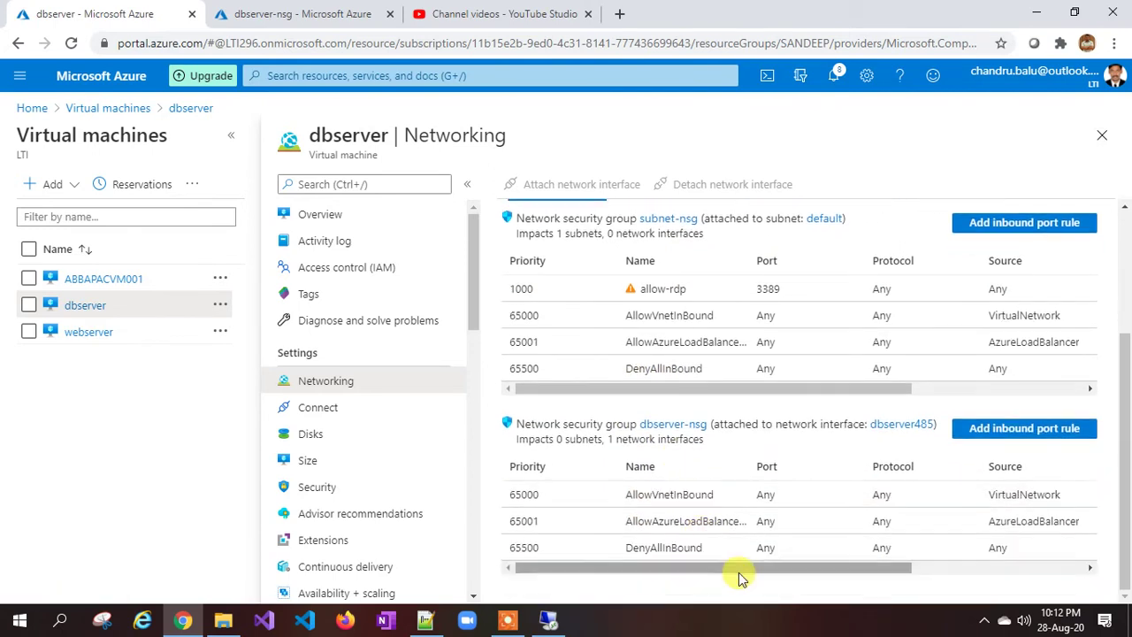
pyautogui.moveTo(732, 573); pyautogui.dragTo(705, 569)
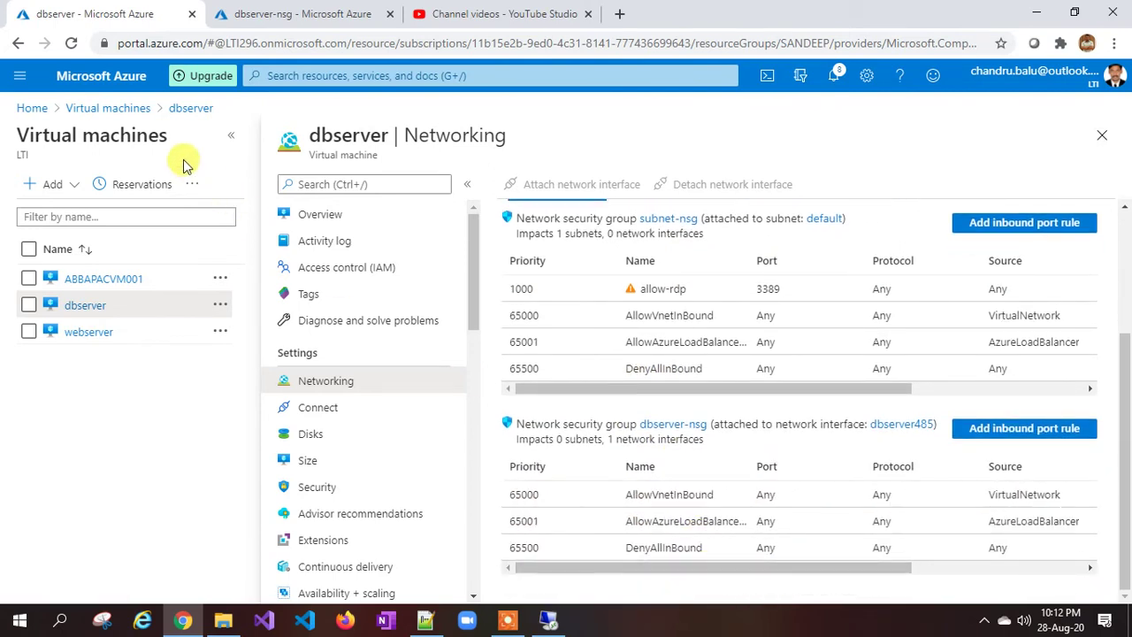
pyautogui.click(72, 44)
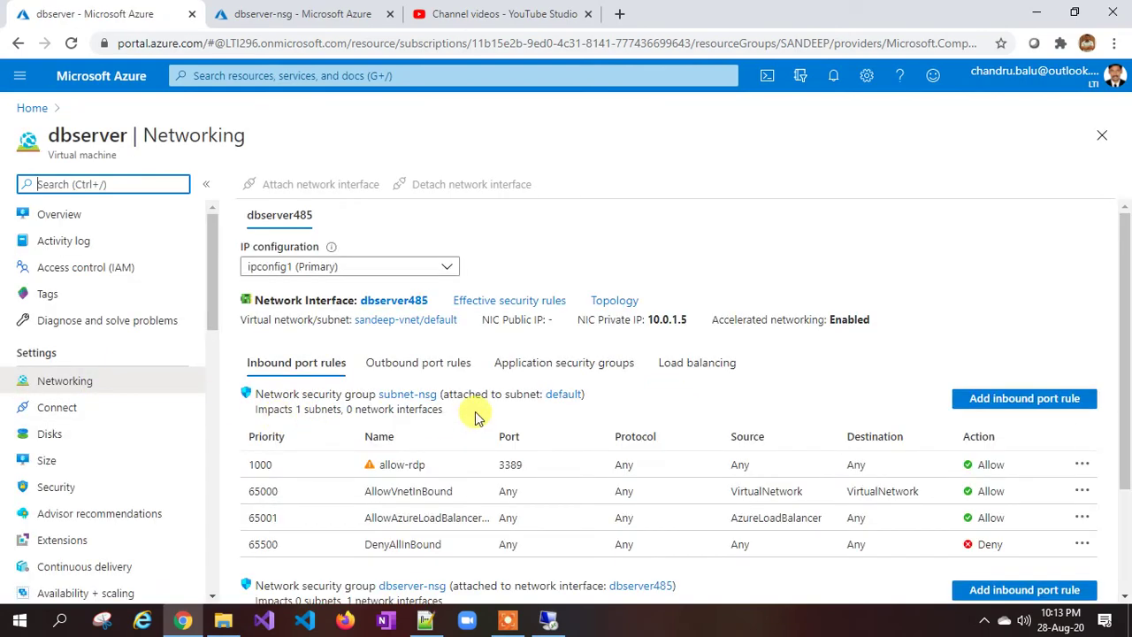
pyautogui.scroll(-2, 474, 414)
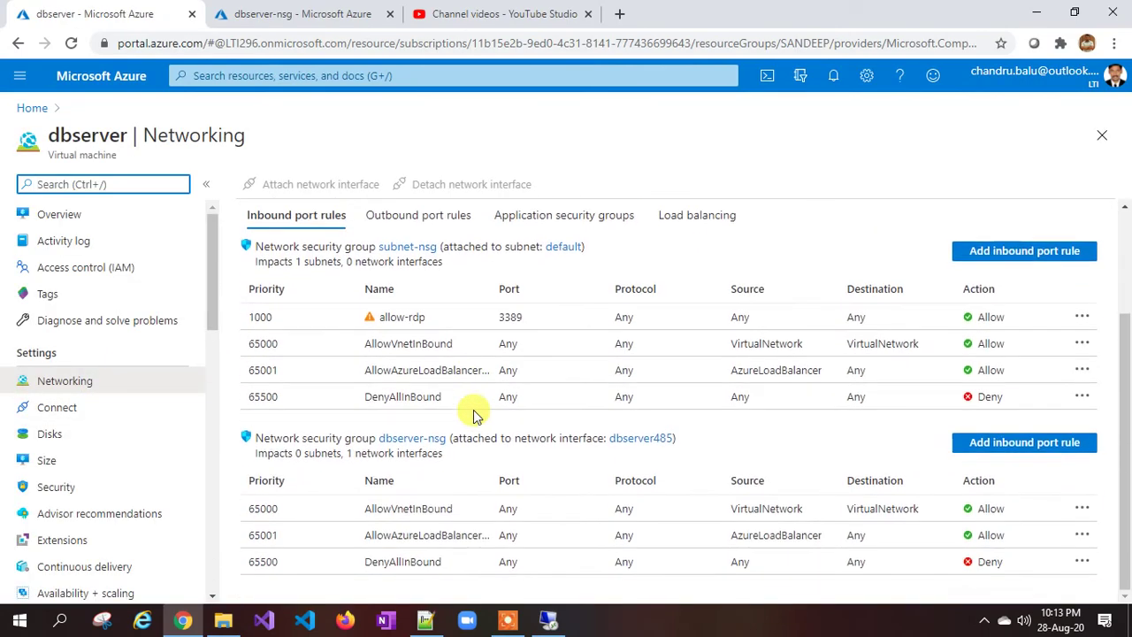
# In the second browser tab, open the webserver virtual machine's Networking page to check which network security group applies.
pyautogui.click(418, 436)
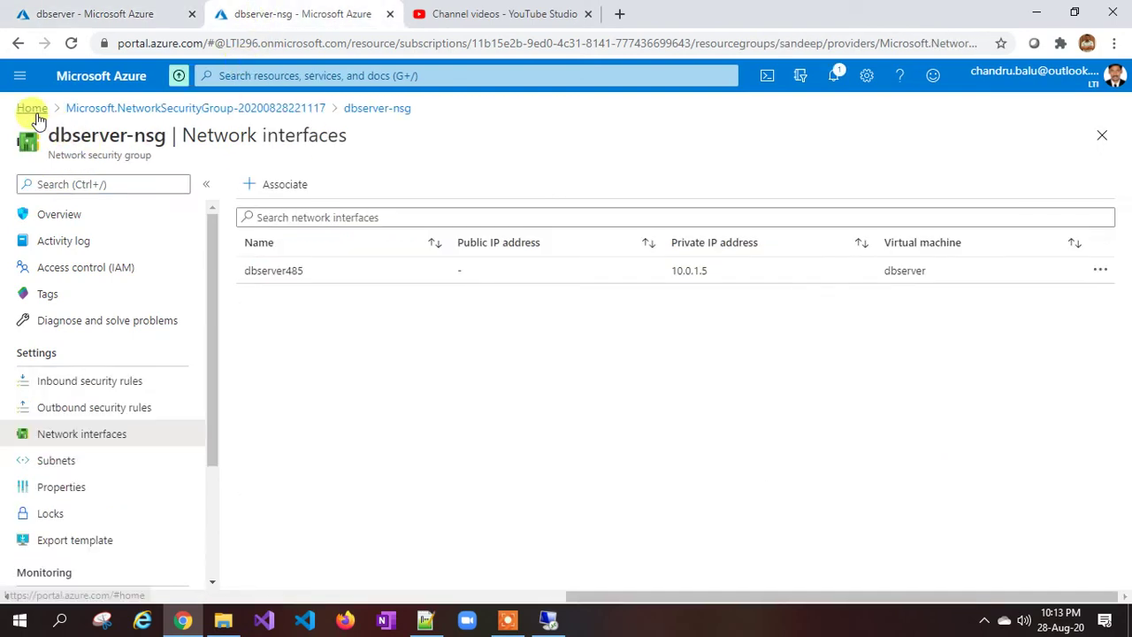
pyautogui.click(27, 108)
pyautogui.click(337, 177)
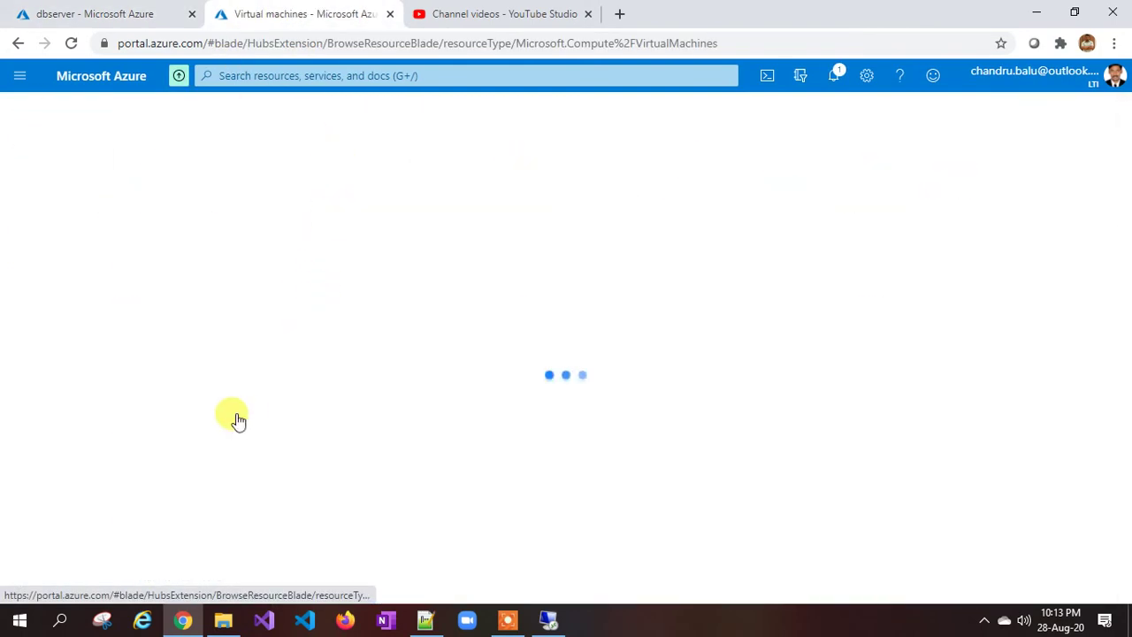
pyautogui.click(88, 373)
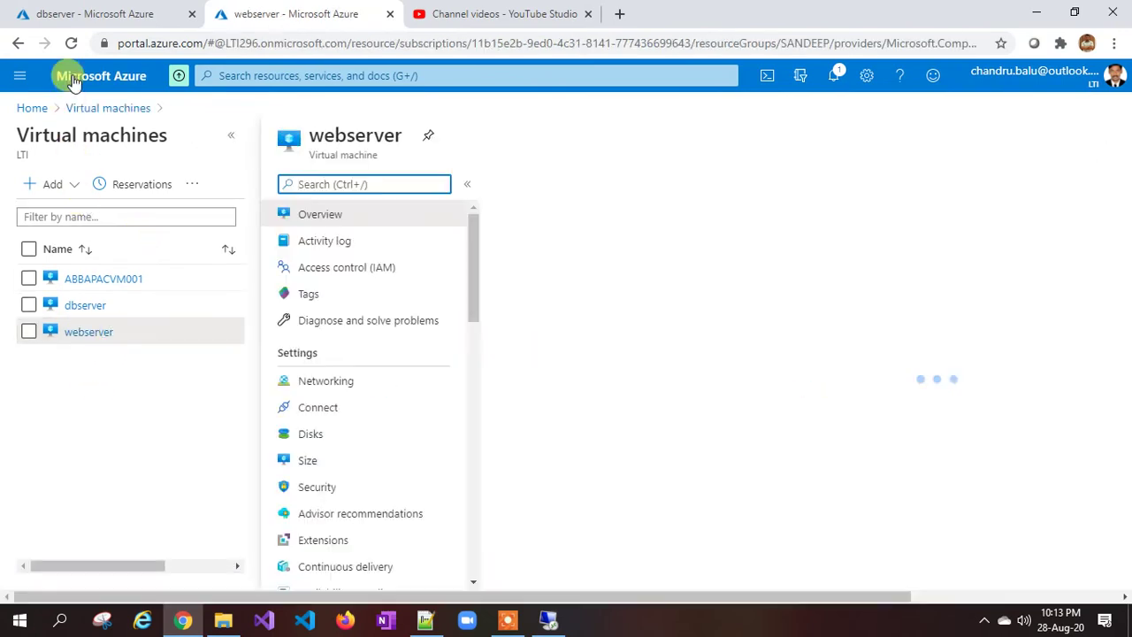
pyautogui.click(71, 43)
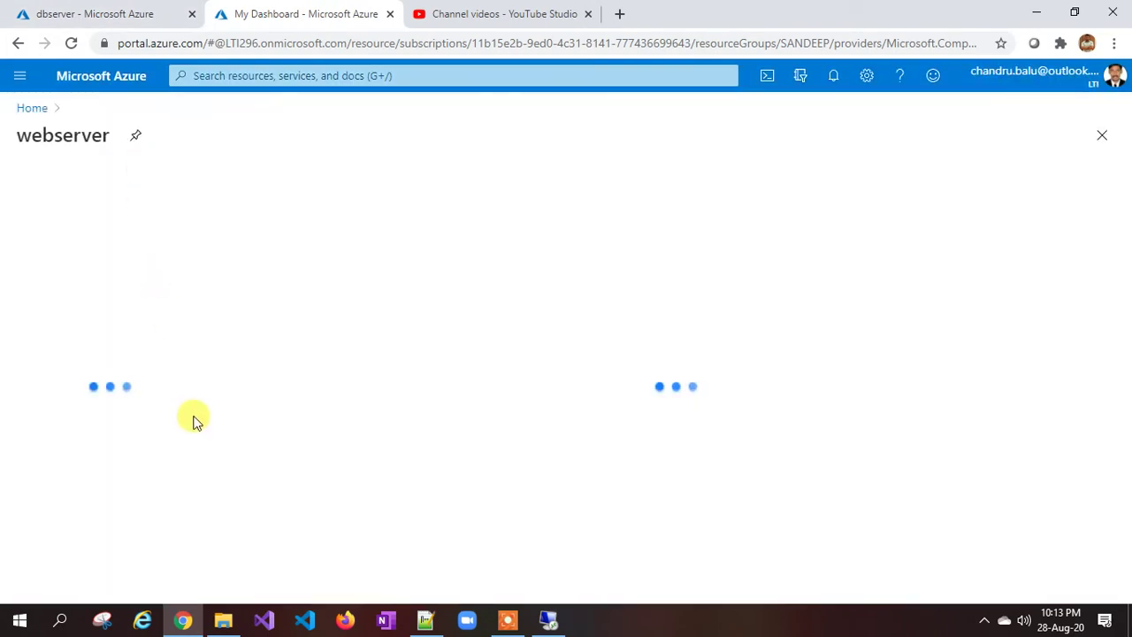
pyautogui.click(88, 386)
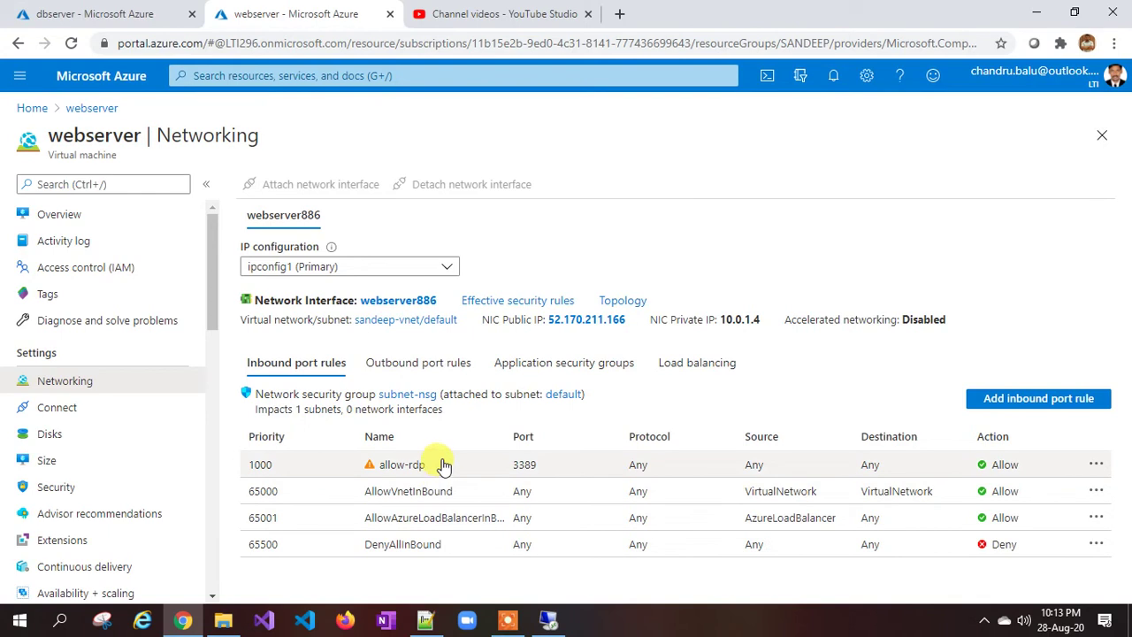
# Return to the dbserver browser tab and compare the subnet and network interface attachments of its two network security groups.
pyautogui.click(133, 16)
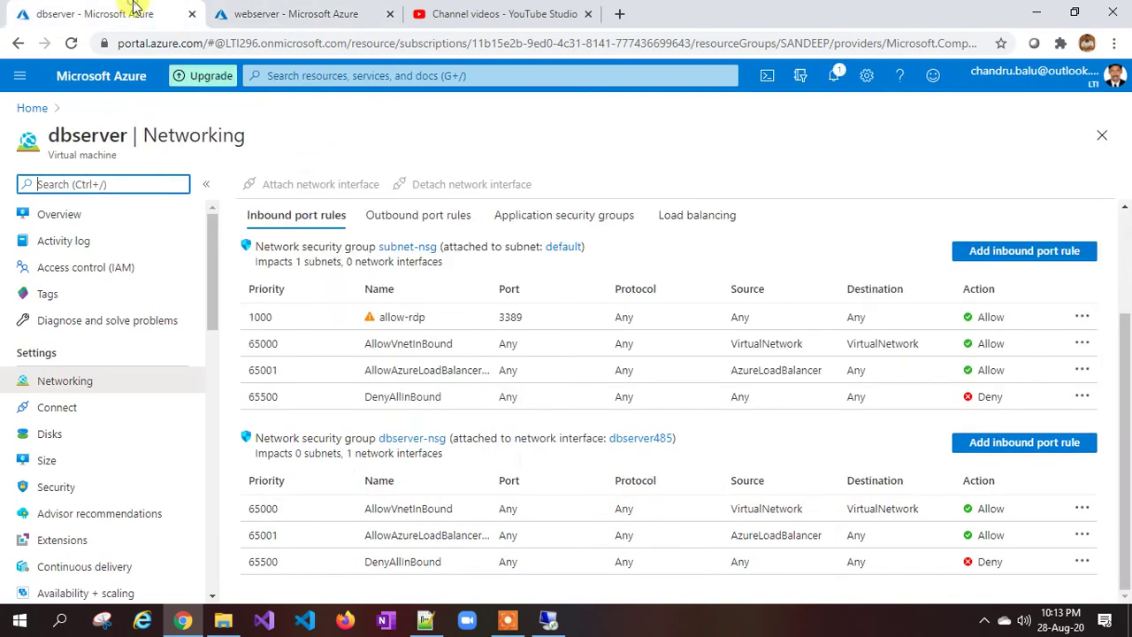
pyautogui.moveTo(533, 245); pyautogui.dragTo(584, 247)
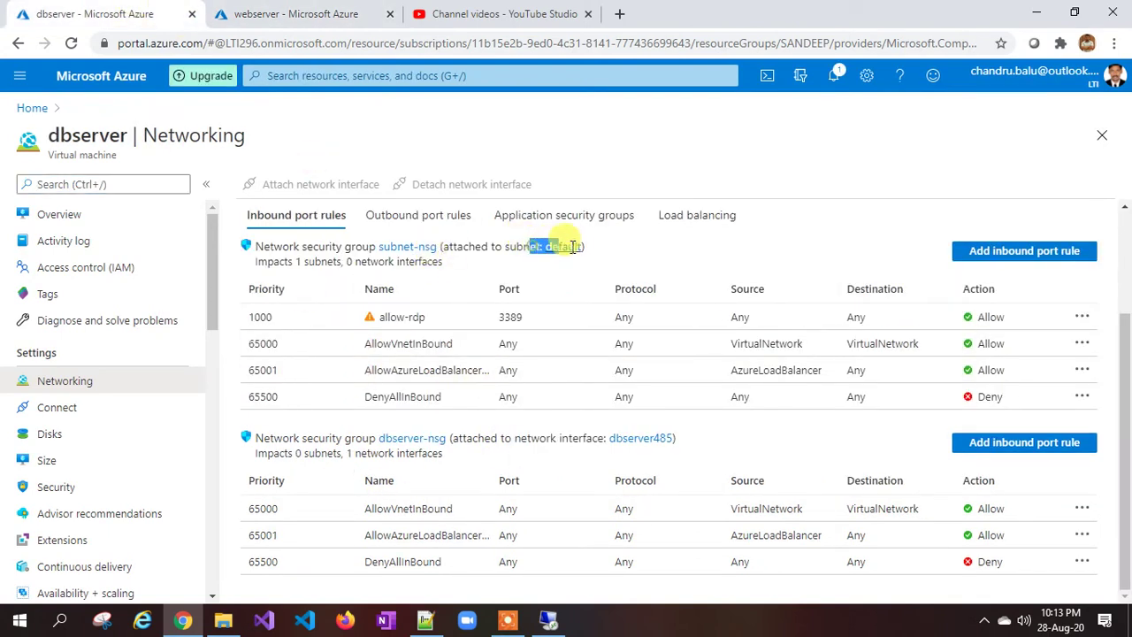
pyautogui.click(519, 442)
pyautogui.moveTo(519, 442); pyautogui.dragTo(600, 440)
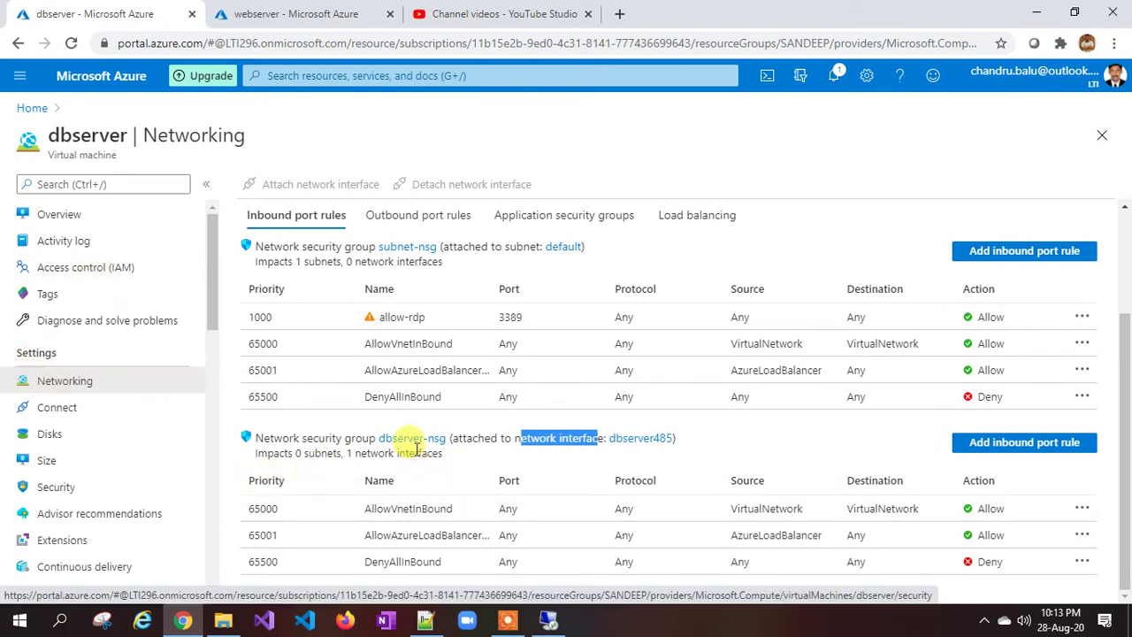
# Show dbserver's outbound port rules and check what the dbserver-nsg group is attached to.
pyautogui.click(417, 219)
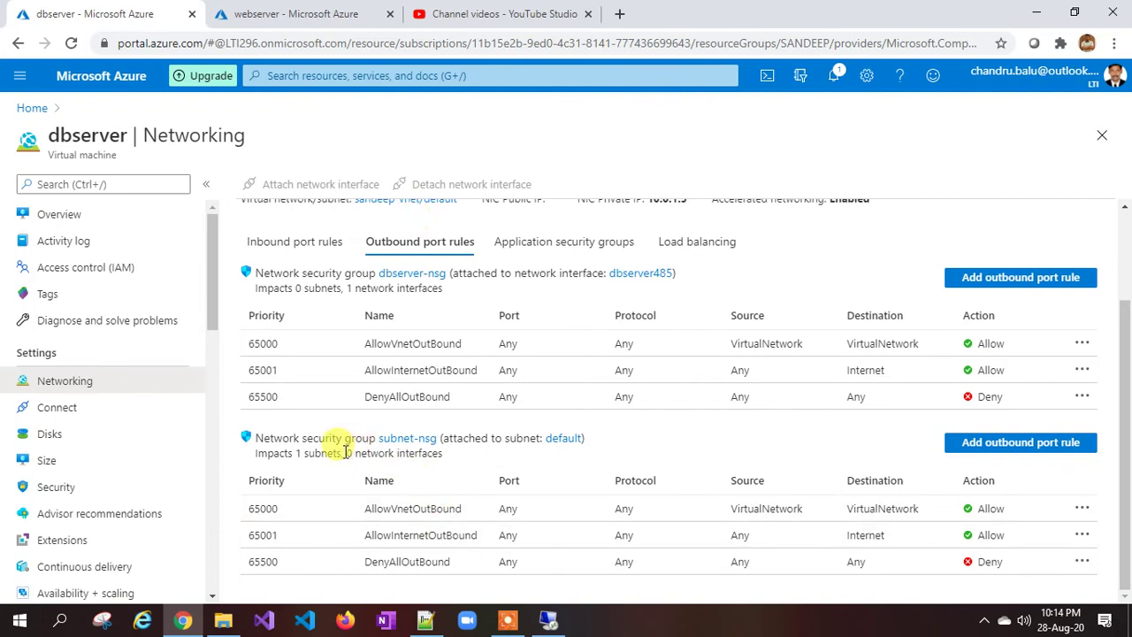
pyautogui.moveTo(473, 274); pyautogui.dragTo(597, 277)
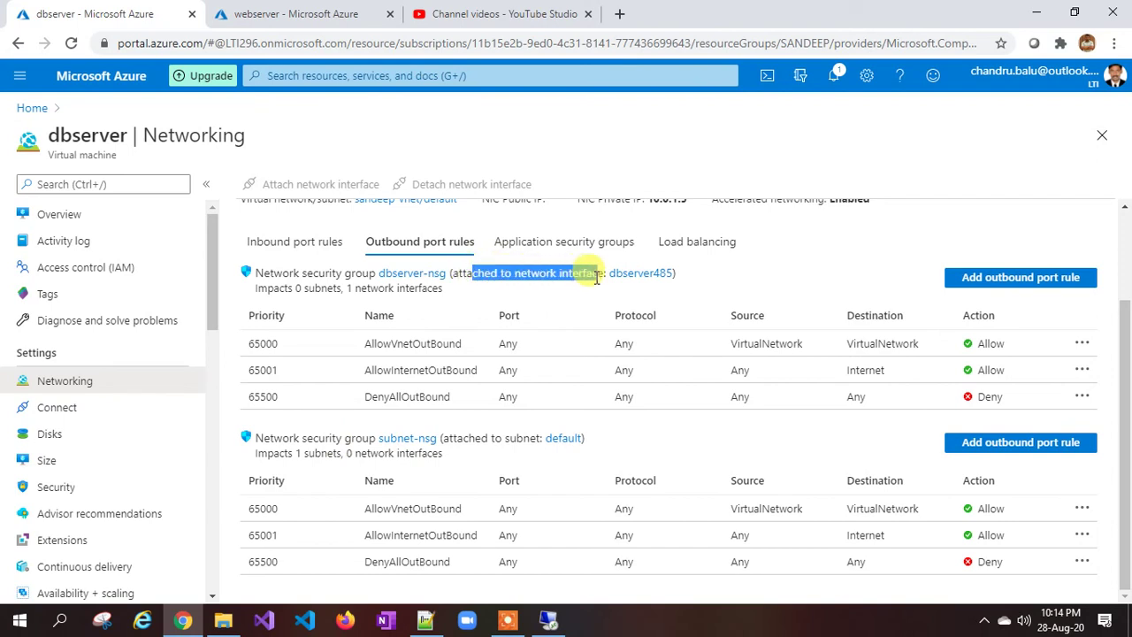
pyautogui.click(539, 270)
pyautogui.moveTo(528, 273); pyautogui.dragTo(580, 274)
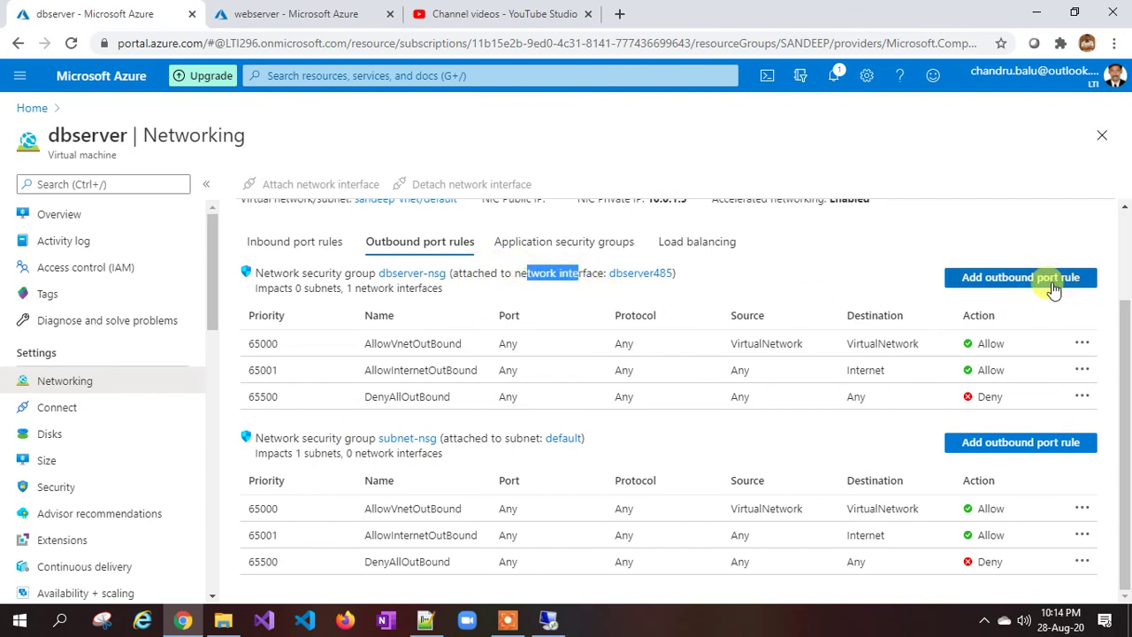
# Start a new outbound rule in dbserver-nsg with VirtualNetwork as source and the Internet service tag as destination.
pyautogui.click(1052, 281)
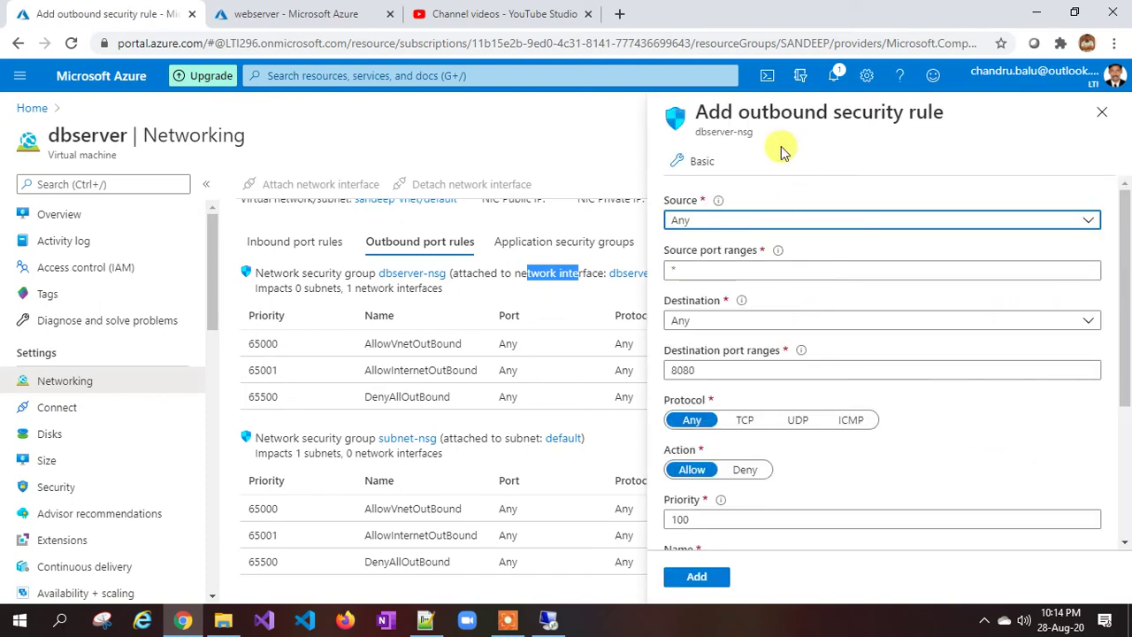
pyautogui.click(699, 222)
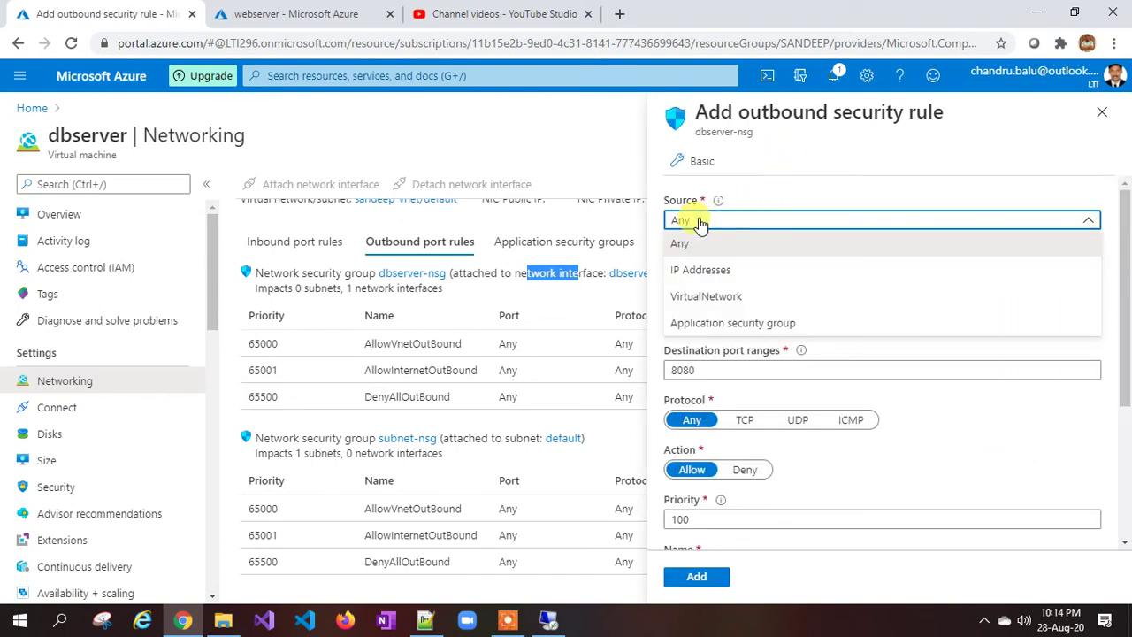
pyautogui.click(707, 297)
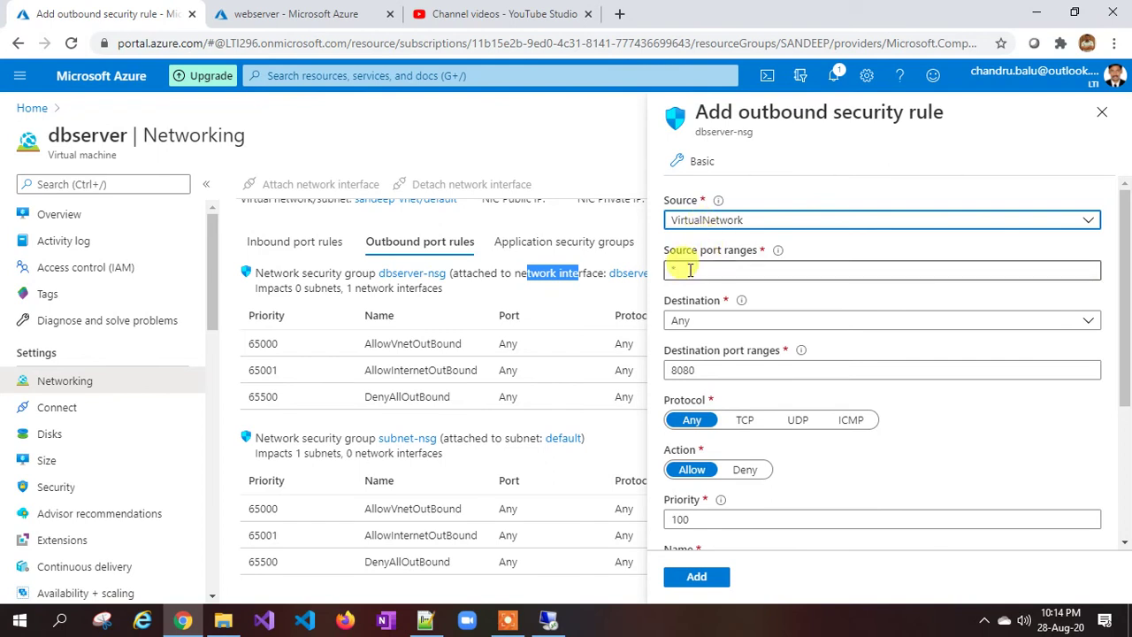
pyautogui.click(688, 322)
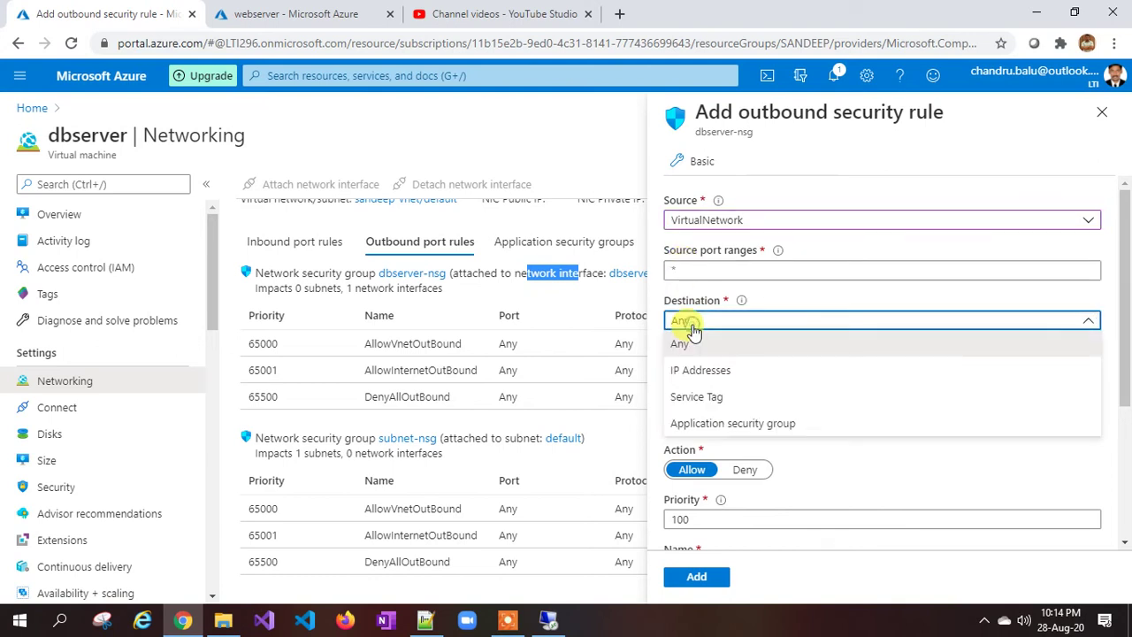
pyautogui.click(707, 397)
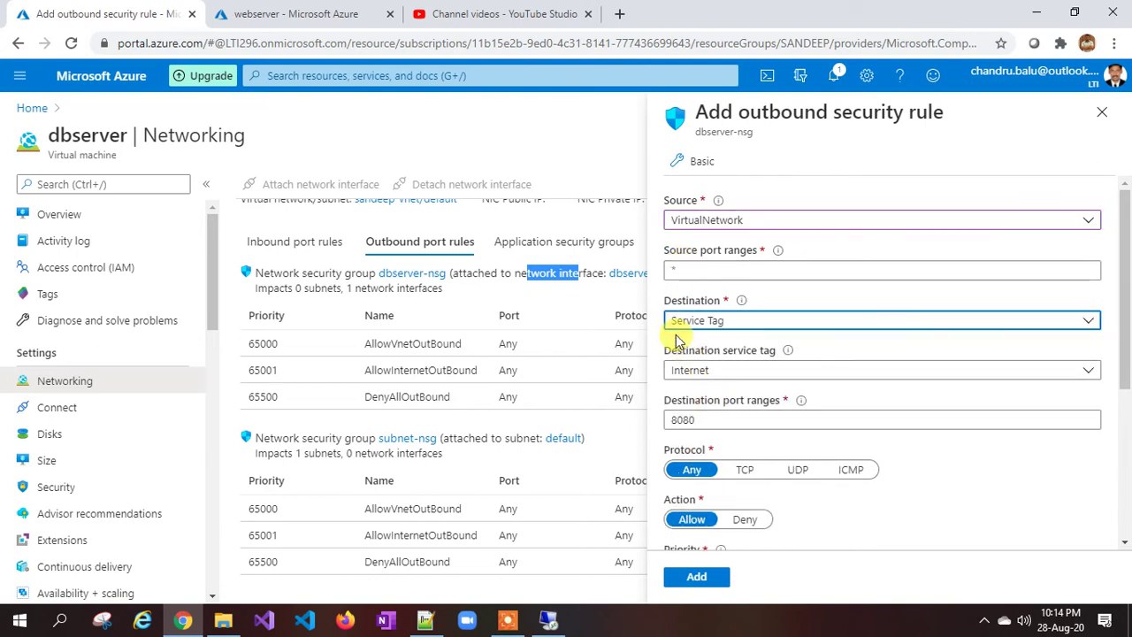
pyautogui.scroll(-1, 680, 336)
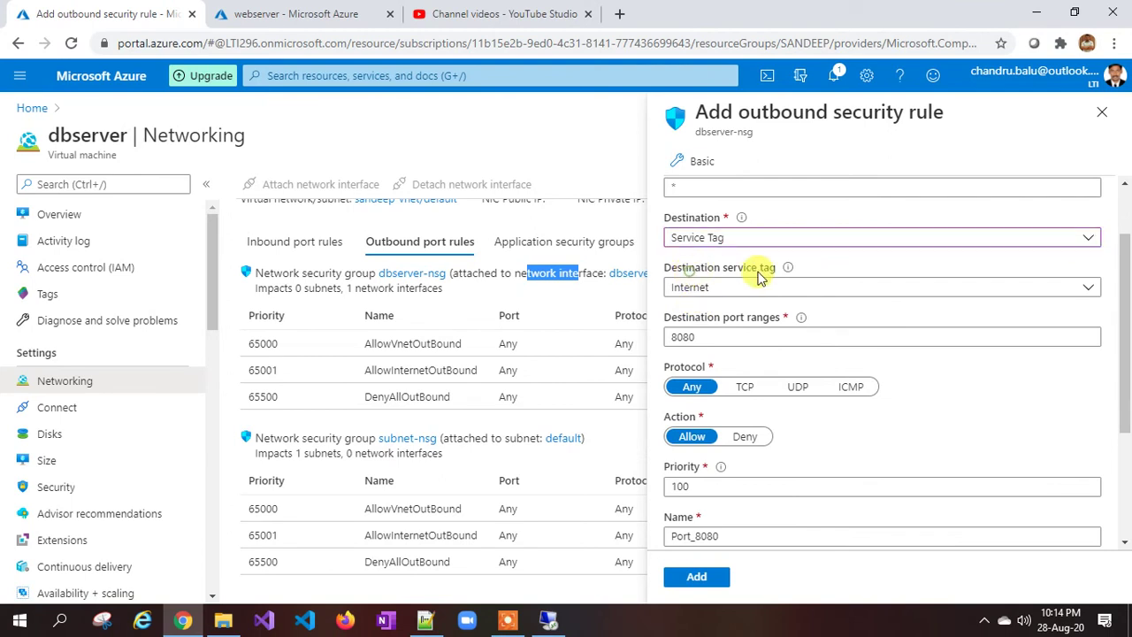
pyautogui.click(716, 287)
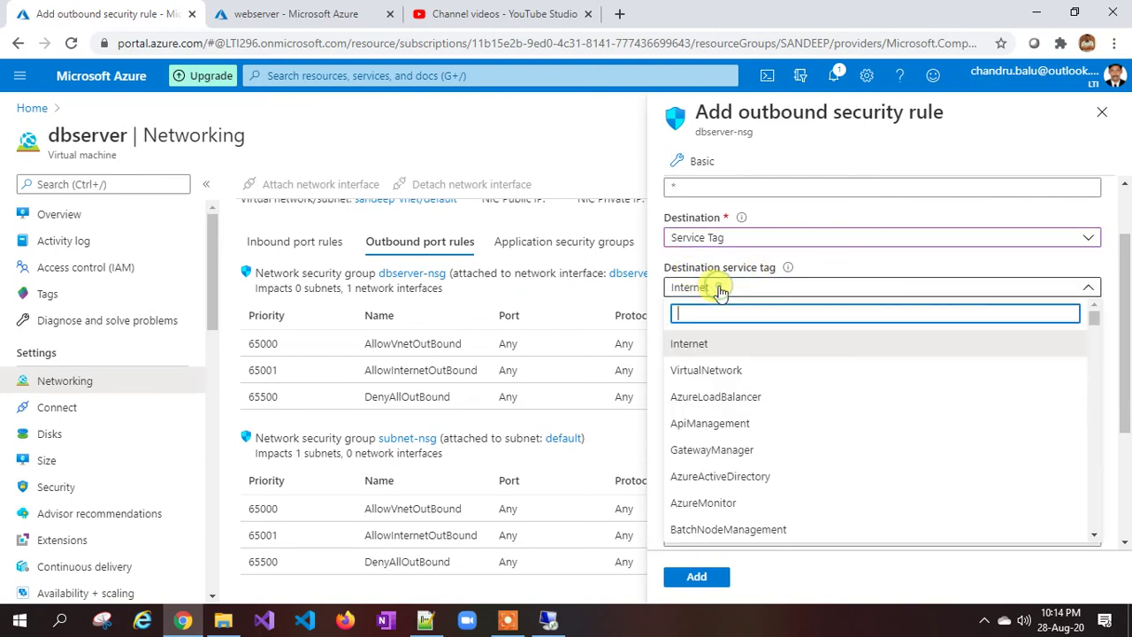
pyautogui.click(695, 343)
# Set the outbound rule's destination port ranges to * and its action to Deny.
pyautogui.moveTo(699, 337); pyautogui.dragTo(626, 345)
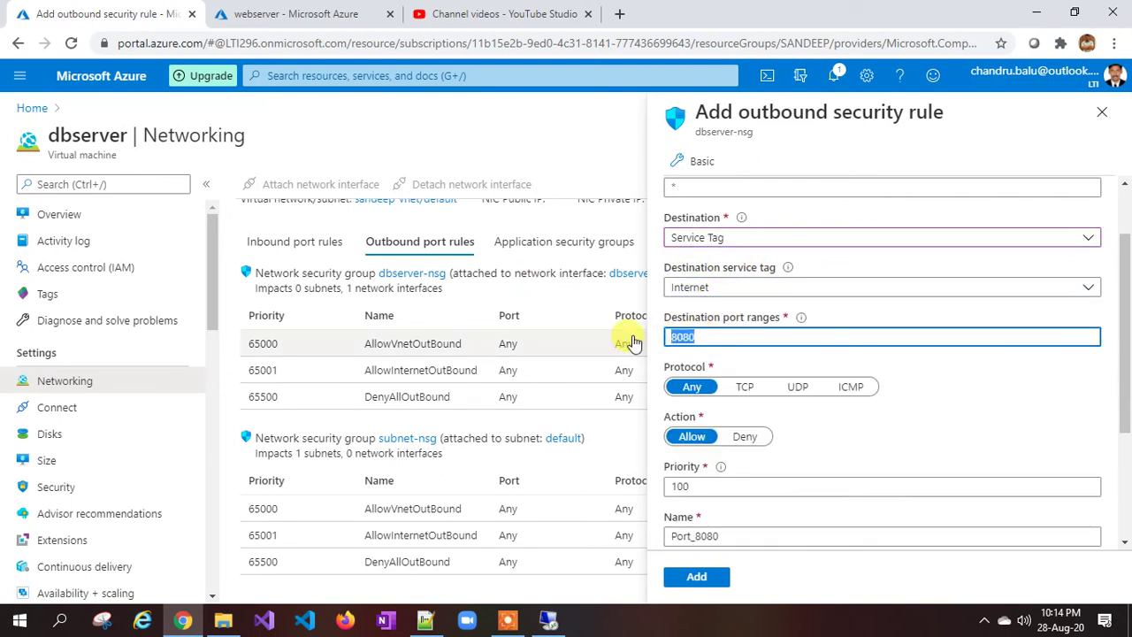
pyautogui.write('*')
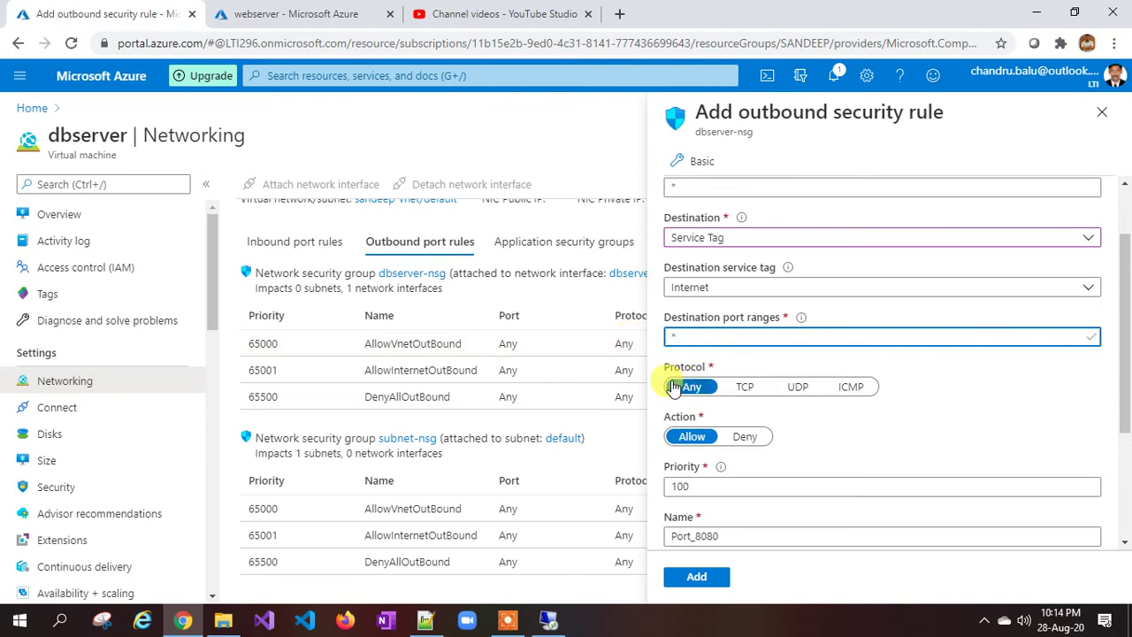
pyautogui.click(746, 437)
pyautogui.scroll(2, 731, 374)
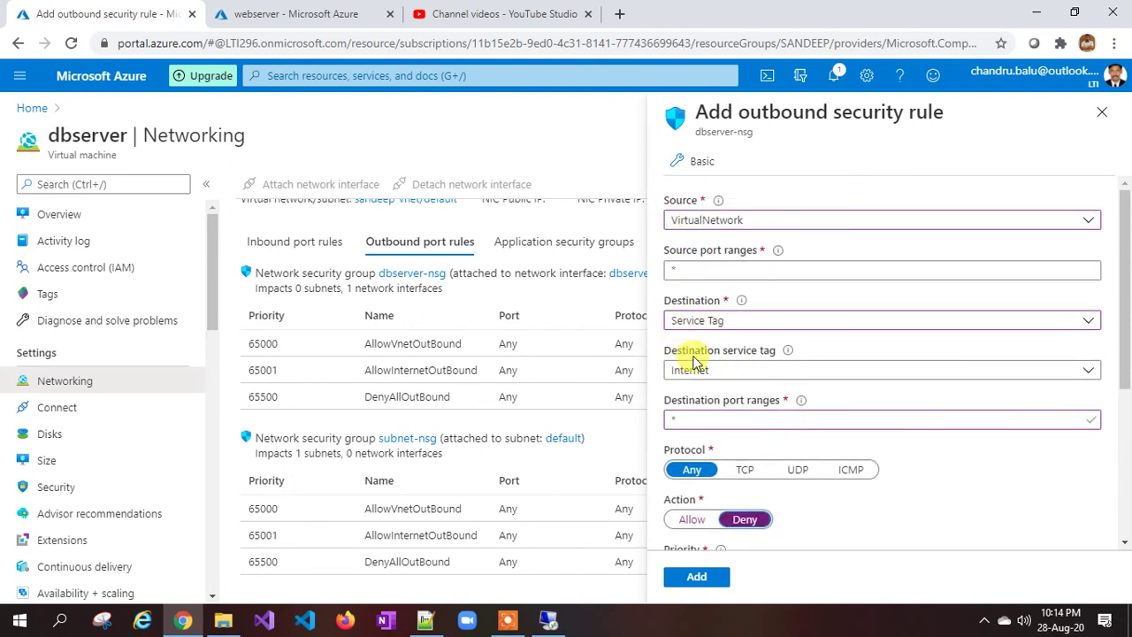
pyautogui.scroll(-2, 707, 364)
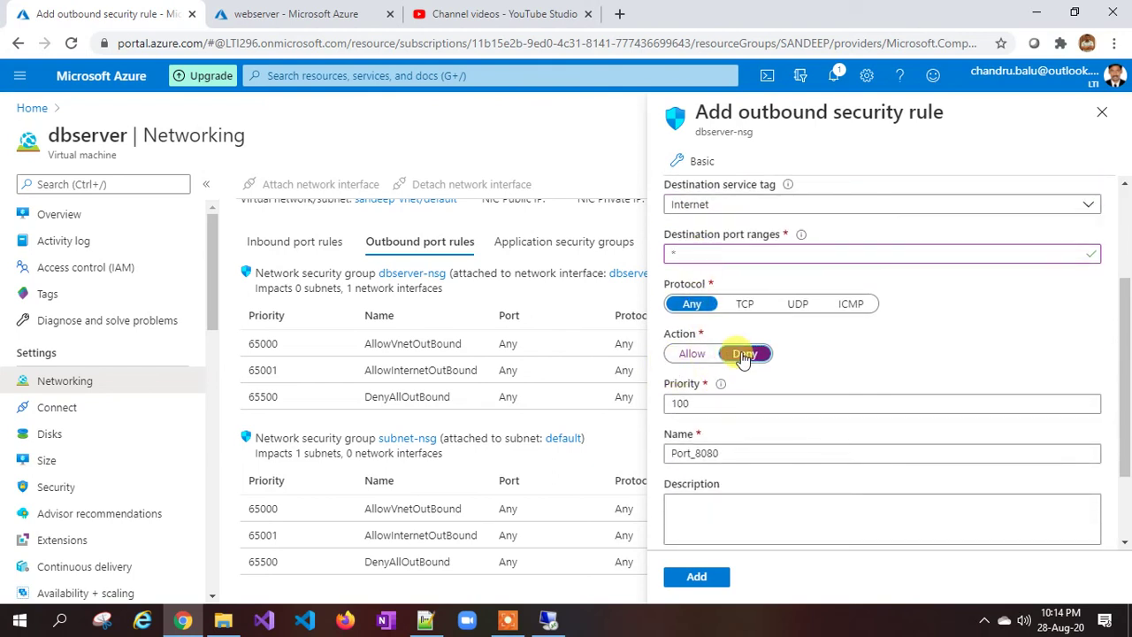
# Keep the rule's priority at 100, name it dbserver-deny-internet and add it to dbserver-nsg.
pyautogui.click(713, 406)
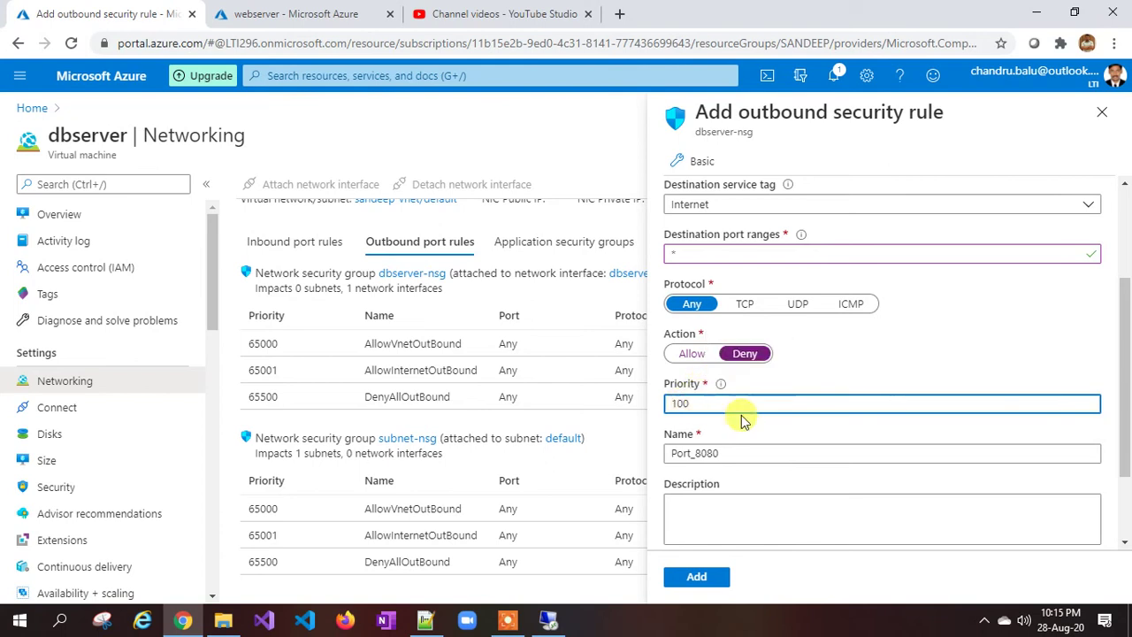
pyautogui.press('Tab')
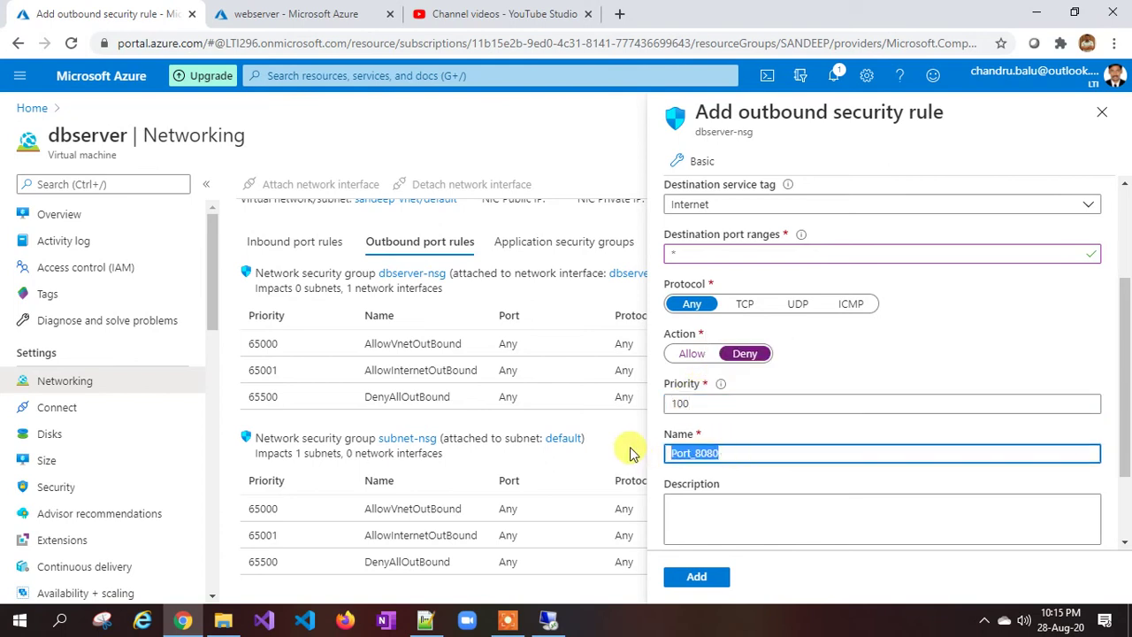
pyautogui.write('dbserver-')
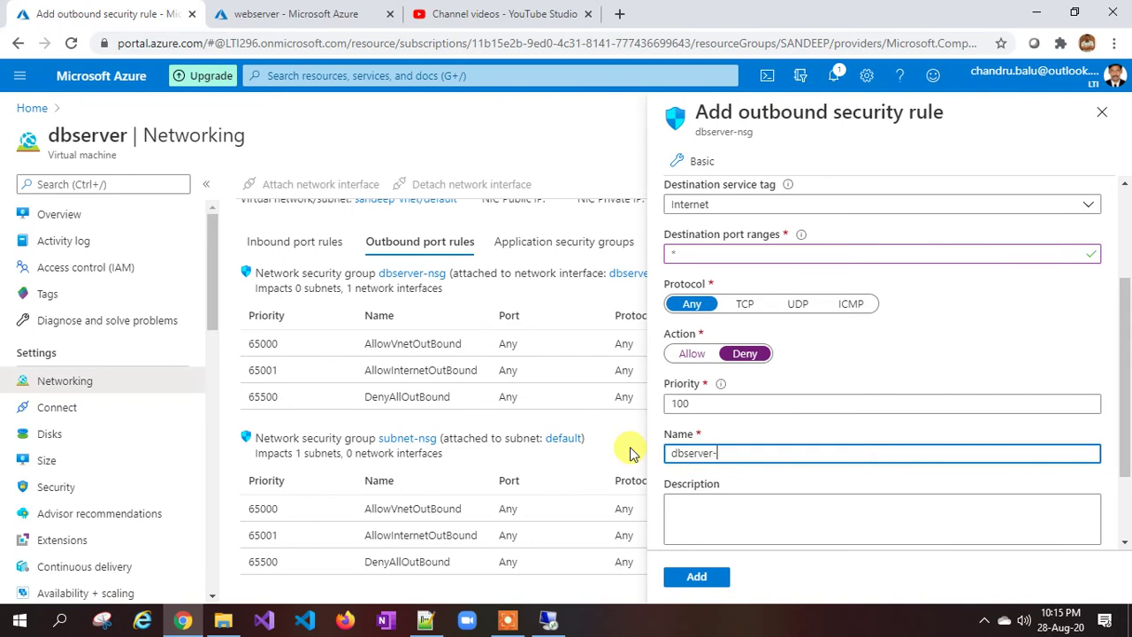
pyautogui.write('deny-internet')
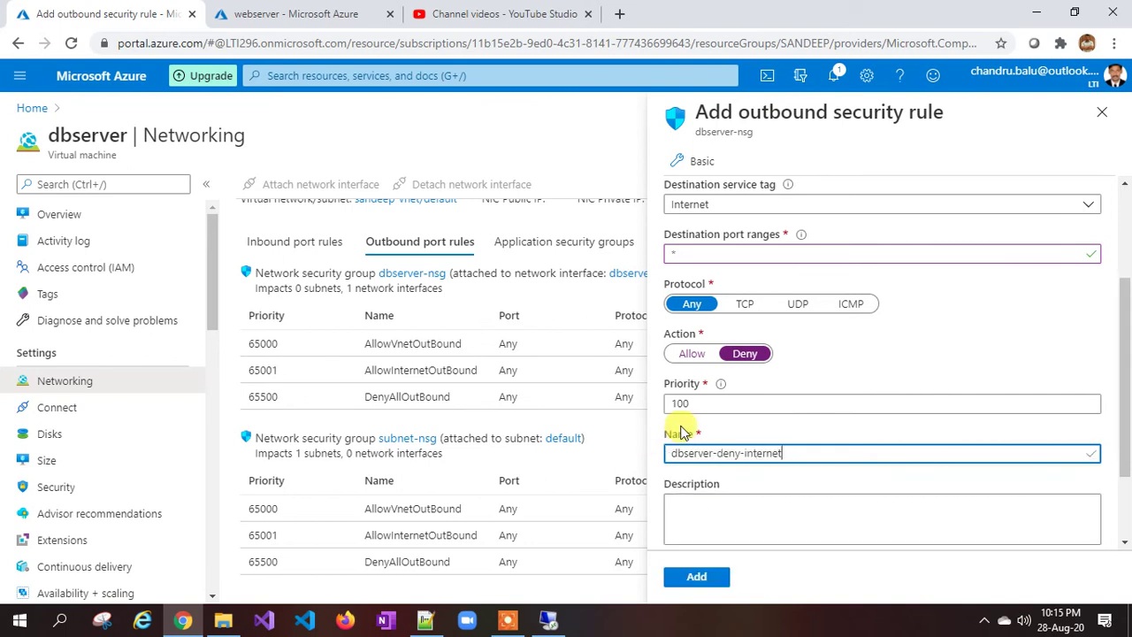
pyautogui.scroll(-2, 678, 430)
pyautogui.click(697, 577)
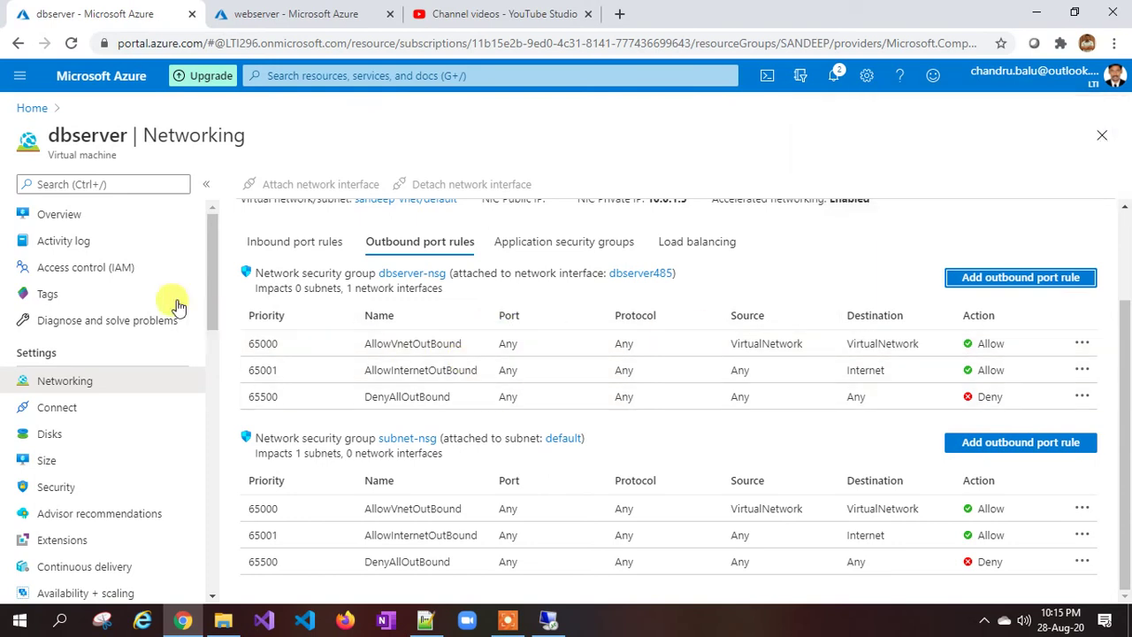
# Refresh dbserver's Networking page by way of its Overview and check the outbound port rules for the new deny rule.
pyautogui.click(103, 218)
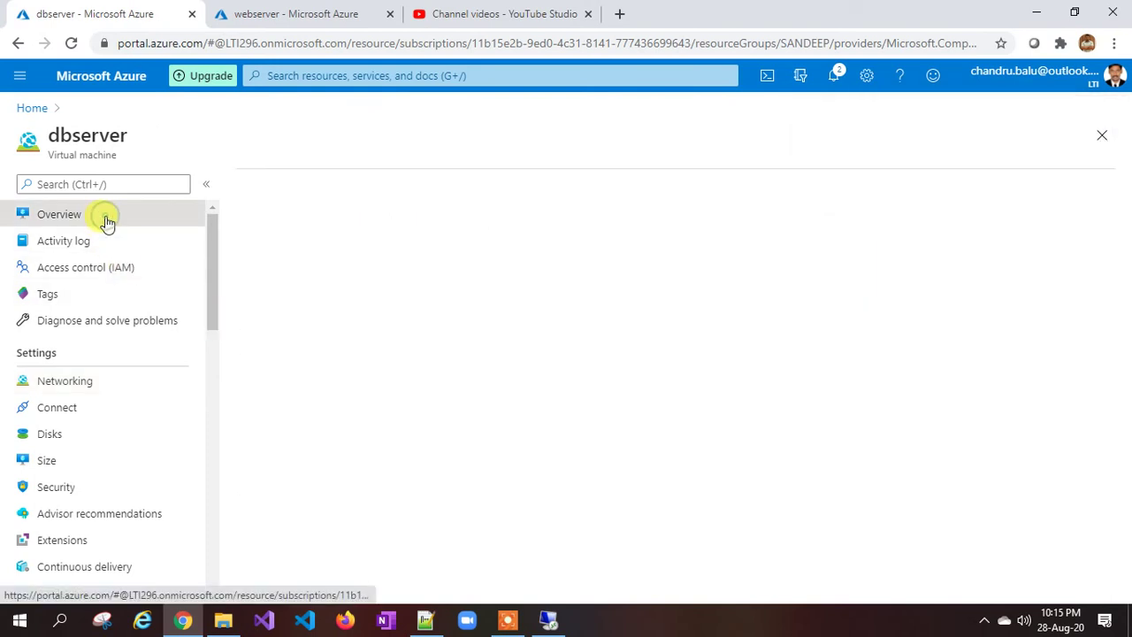
pyautogui.click(106, 390)
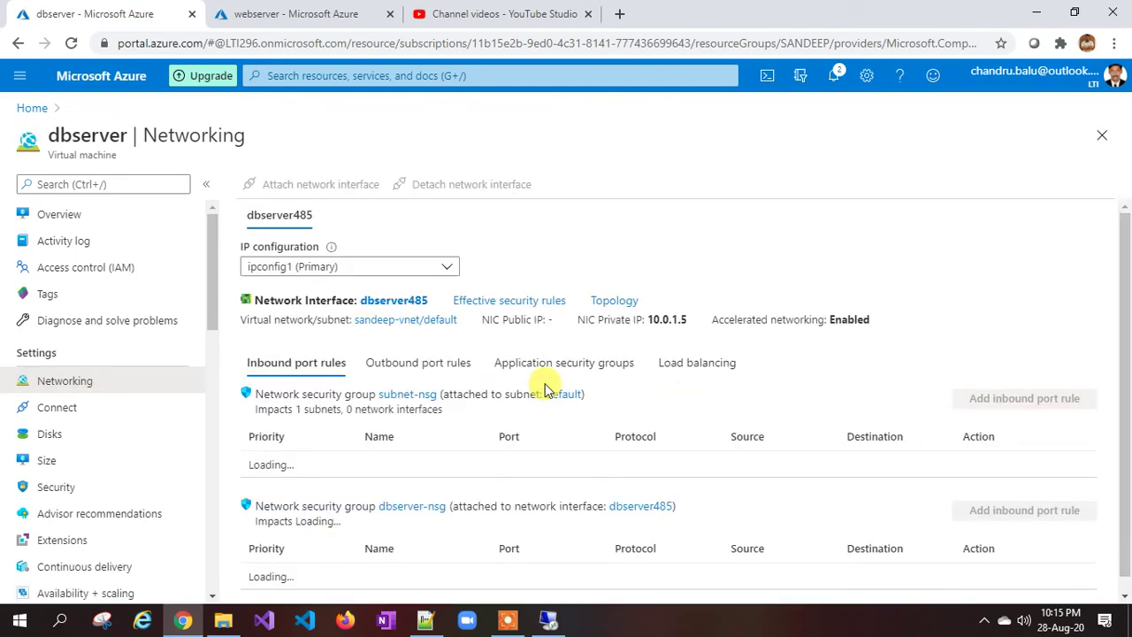
pyautogui.scroll(-3, 540, 380)
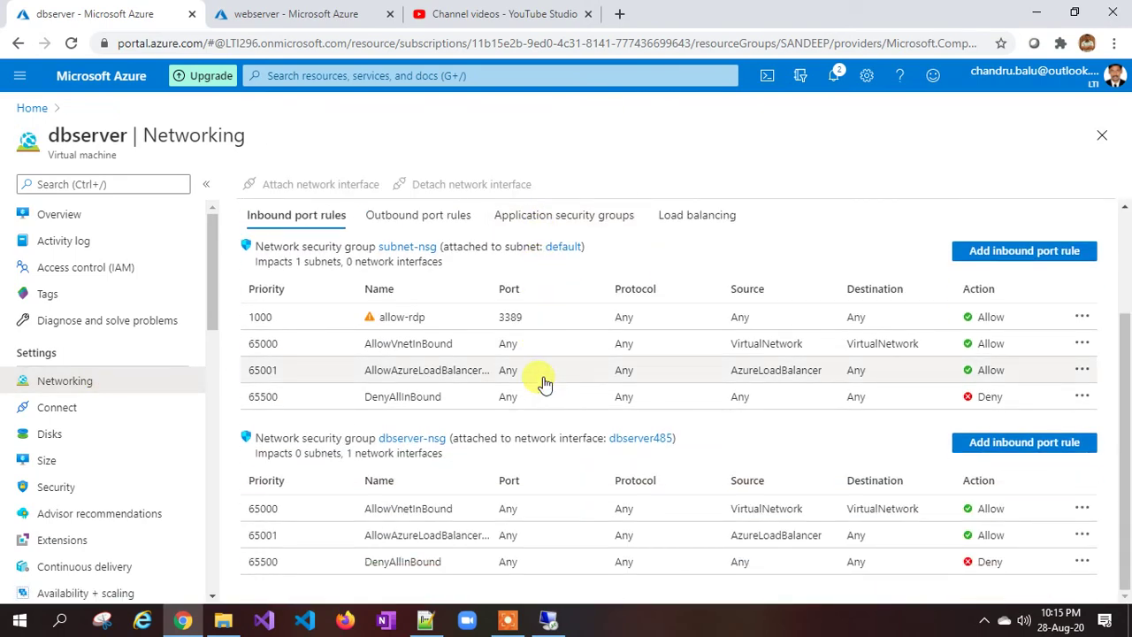
pyautogui.click(405, 217)
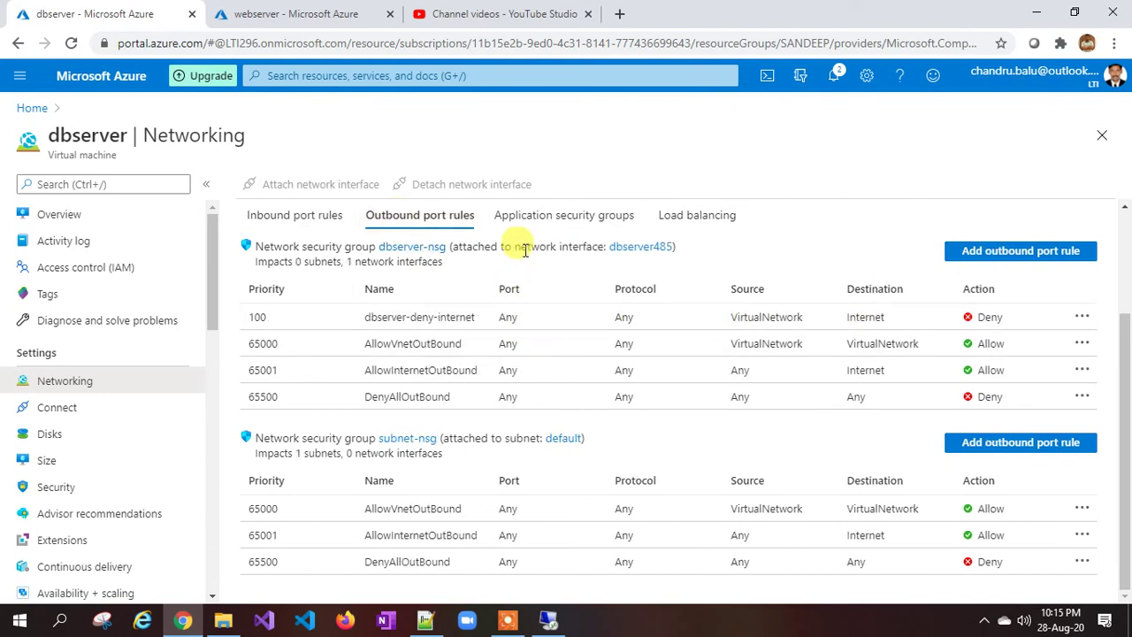
# Switch to the Remote Desktop connection and close the Google browser window in the nested dbserver session.
pyautogui.moveTo(514, 246); pyautogui.dragTo(646, 257)
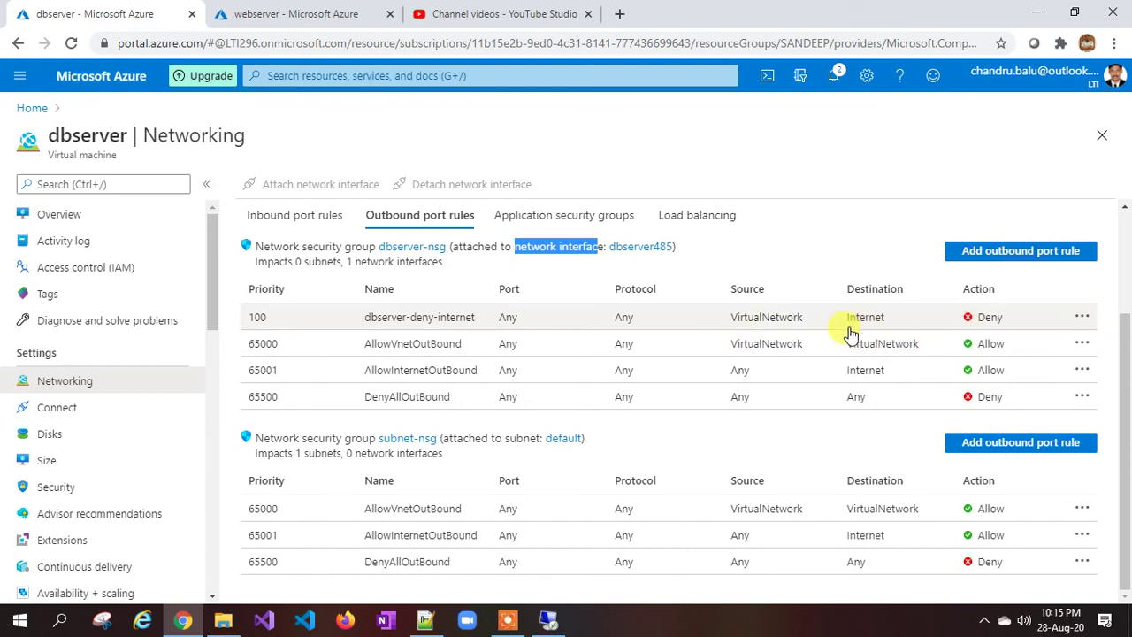
pyautogui.click(564, 624)
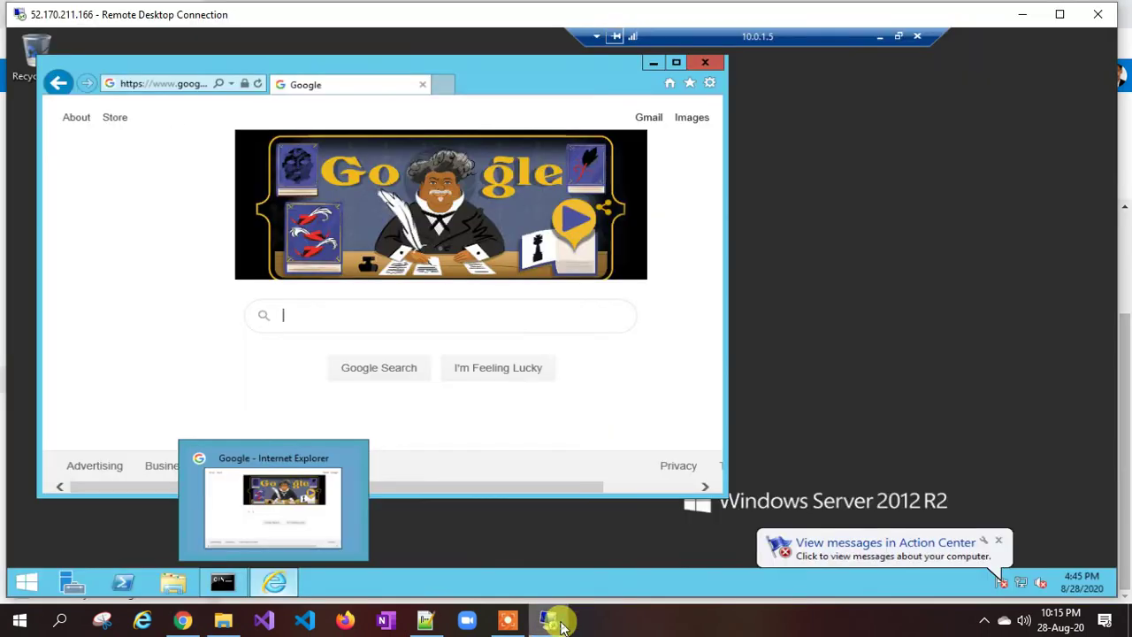
pyautogui.click(1061, 15)
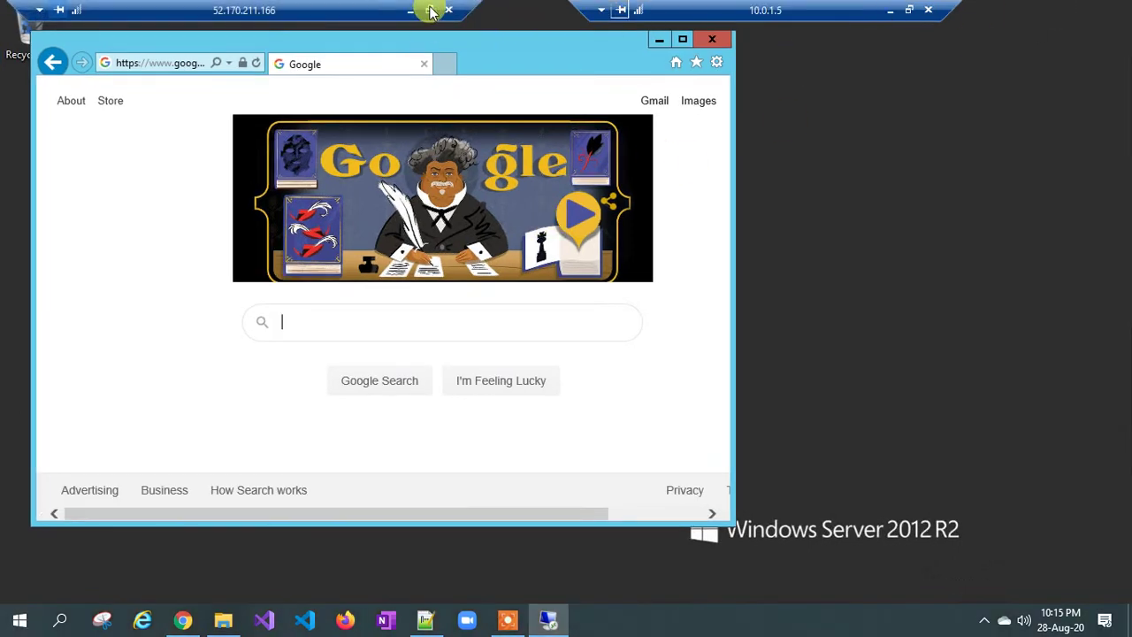
pyautogui.click(429, 9)
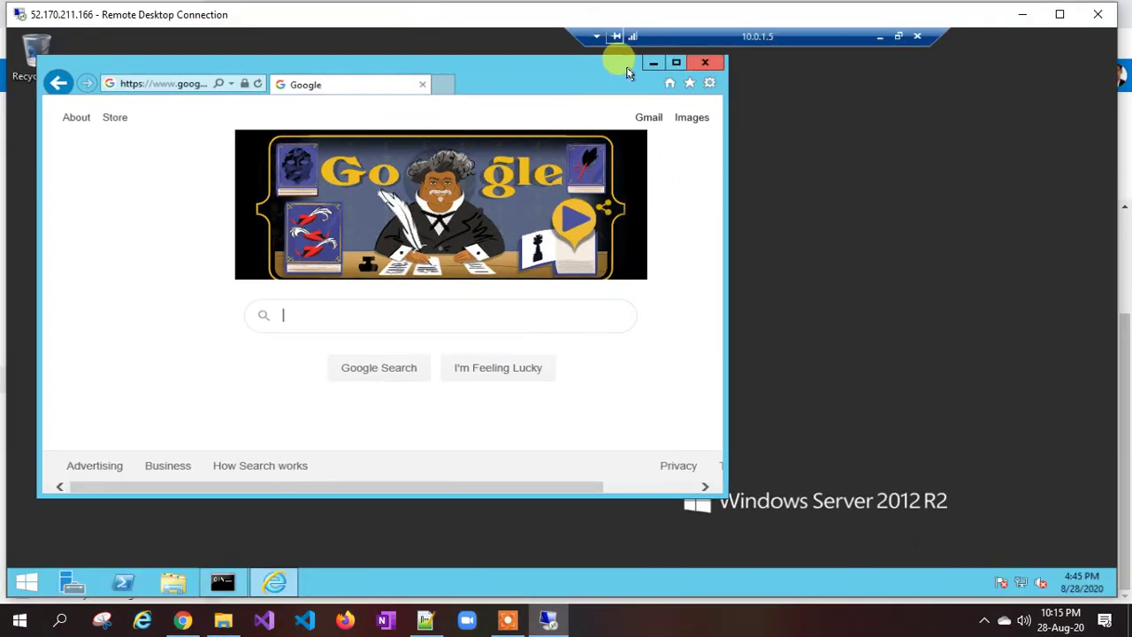
pyautogui.click(700, 60)
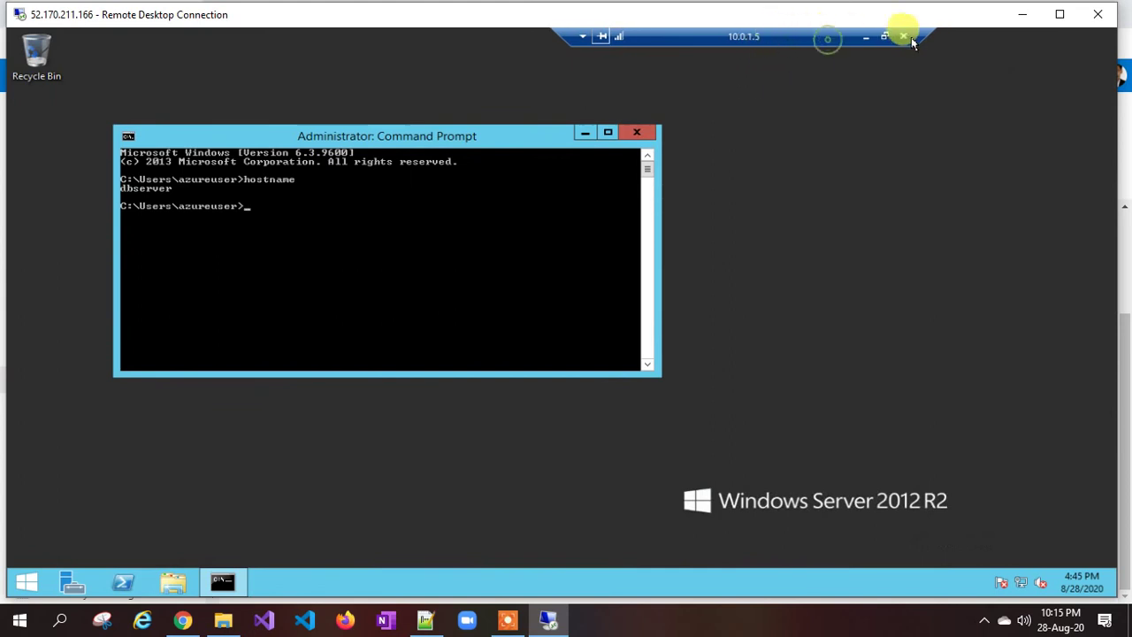
# Minimize the nested dbserver session, close webserver's Google browser window and return the webserver connection to windowed view.
pyautogui.click(1059, 15)
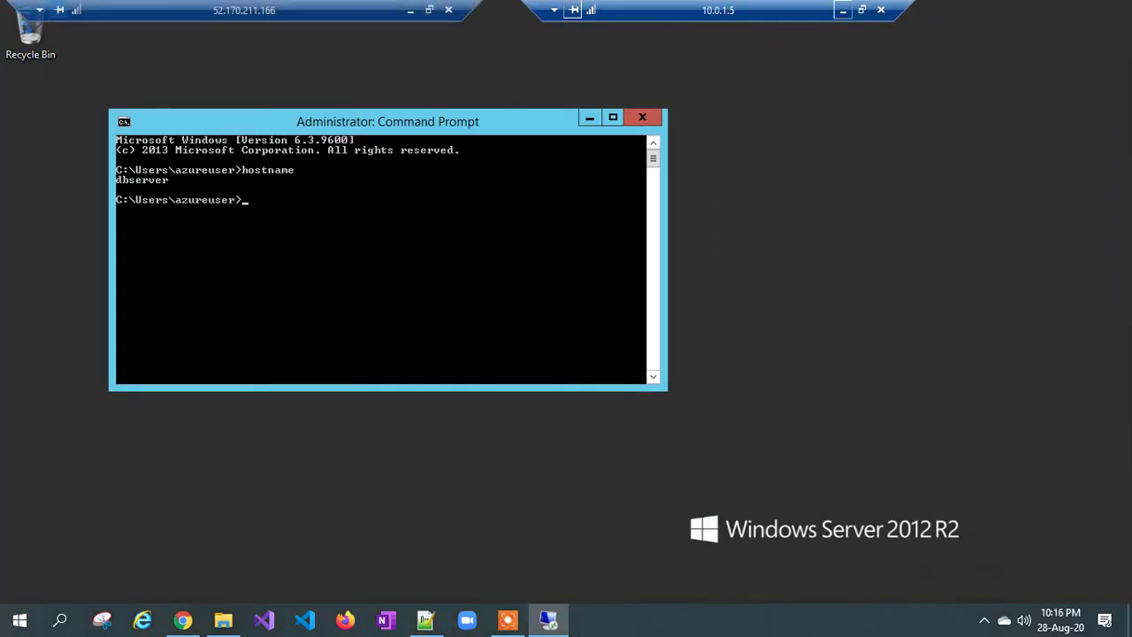
pyautogui.click(840, 9)
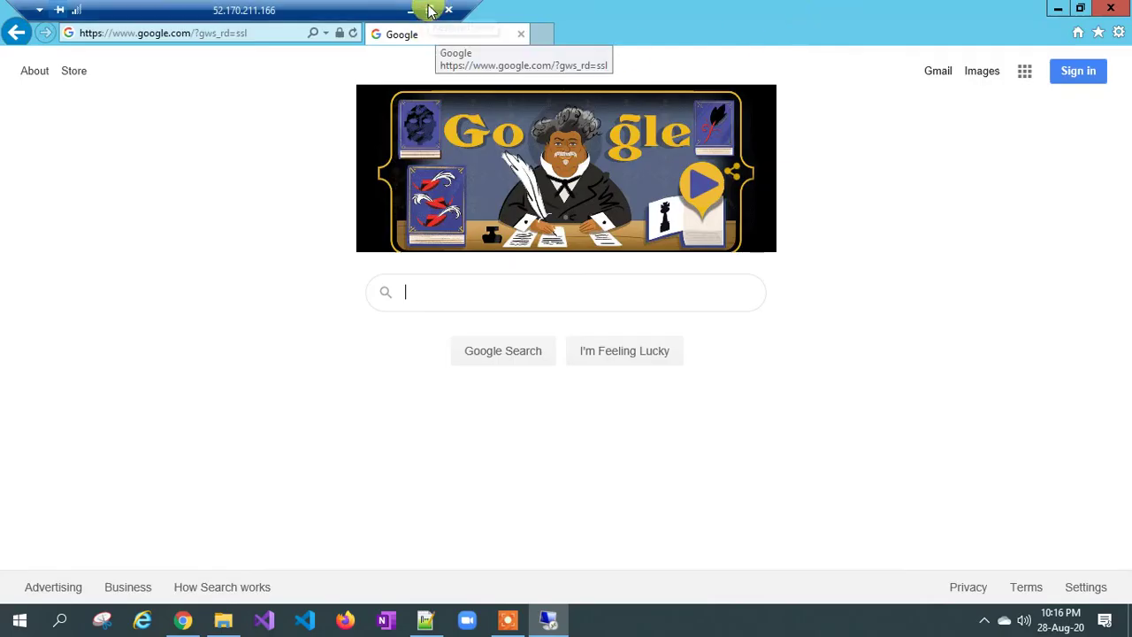
pyautogui.hotkey('alt', 'F4')
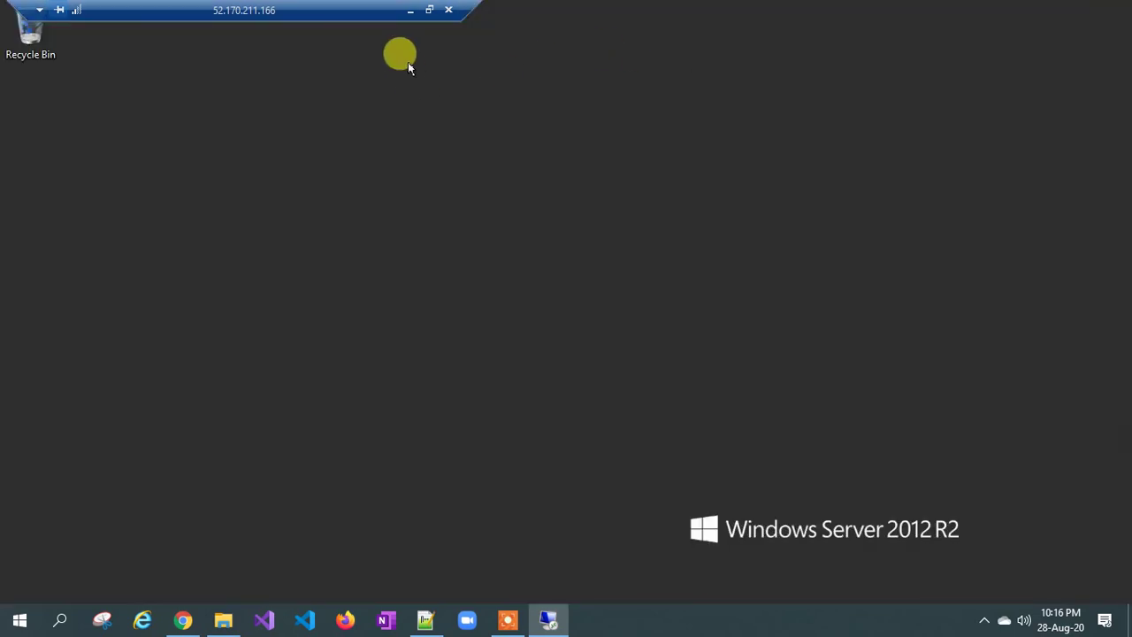
pyautogui.click(429, 9)
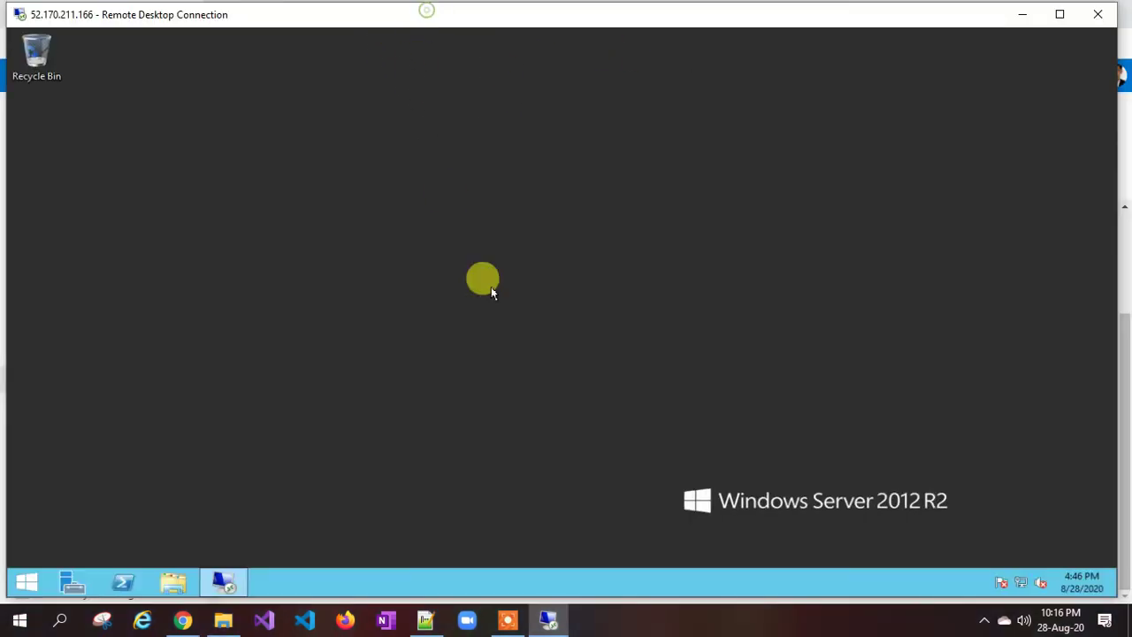
# Test webserver's internet access by loading google.com in a new Internet Explorer window, and close that browser.
pyautogui.click(24, 584)
pyautogui.click(272, 363)
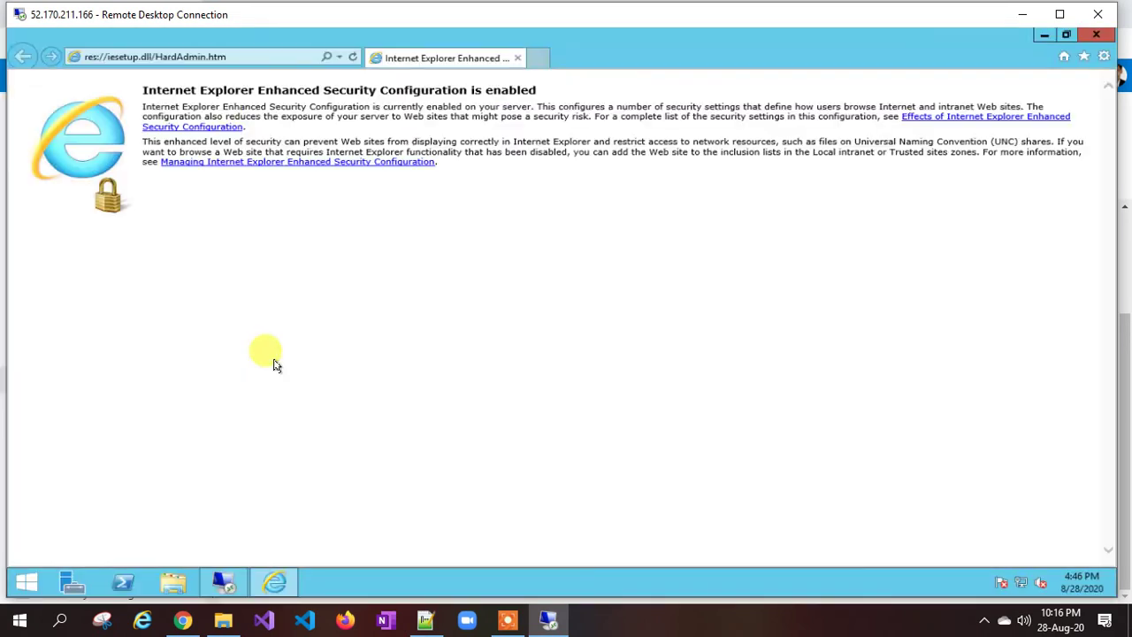
pyautogui.click(209, 59)
pyautogui.write('g')
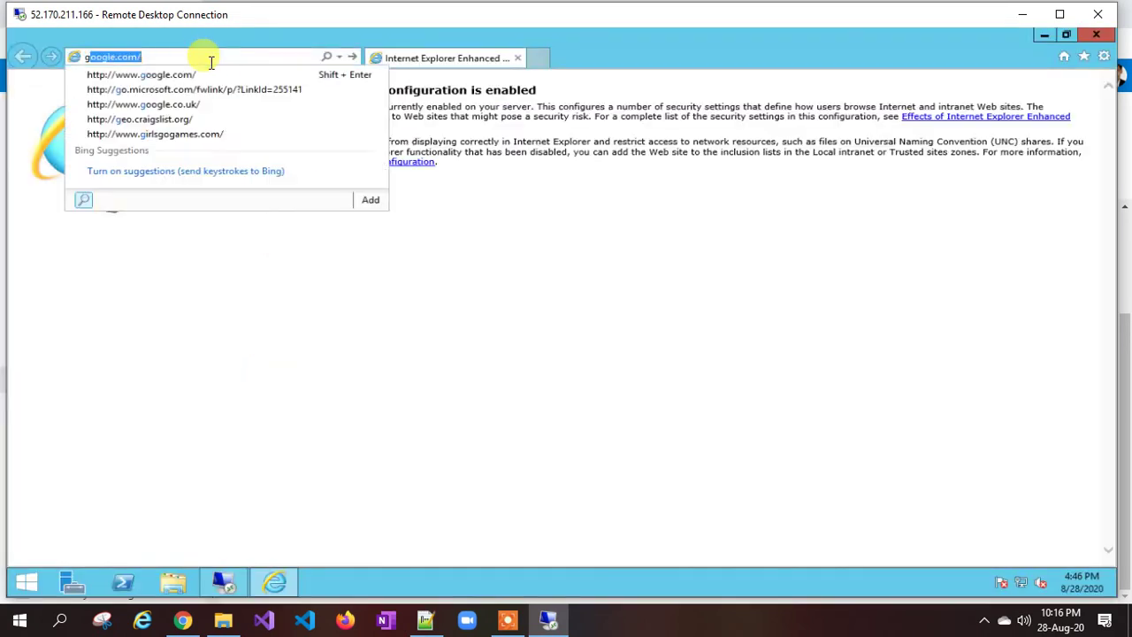
pyautogui.write('oo')
pyautogui.press('Return')
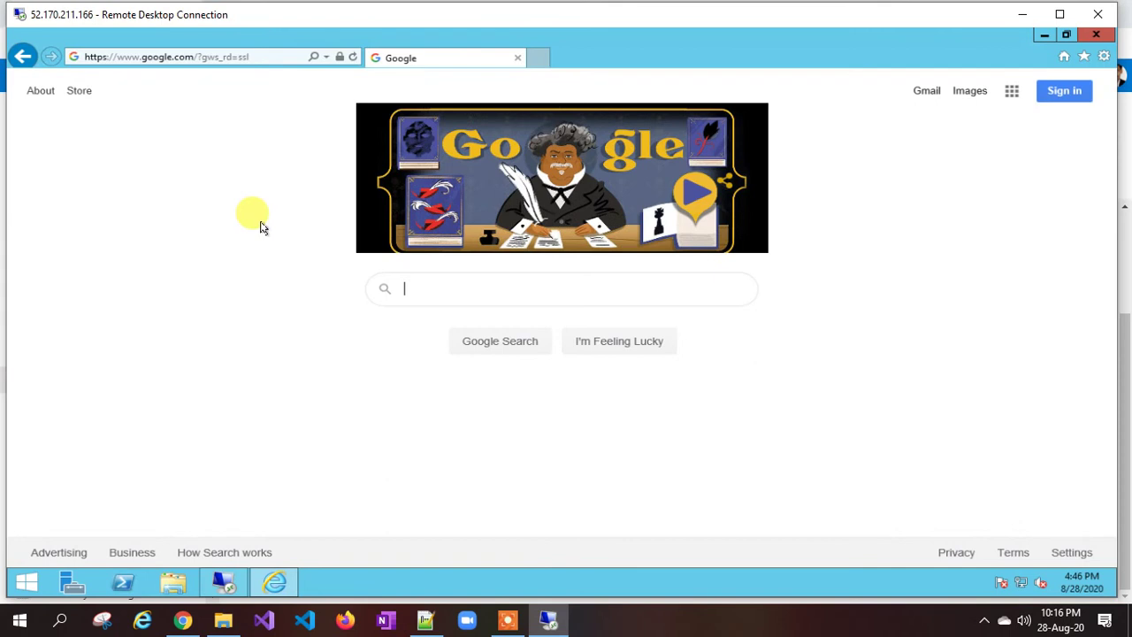
pyautogui.click(1095, 34)
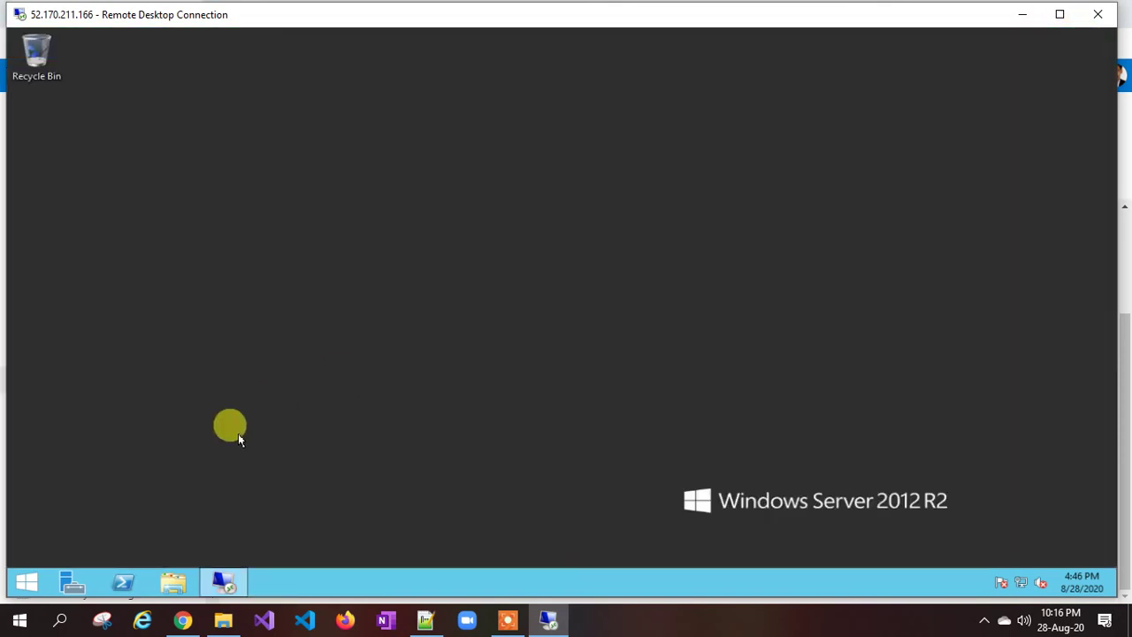
# Restore the dbserver session and test its internet access by loading google.com in a new Internet Explorer window.
pyautogui.click(225, 584)
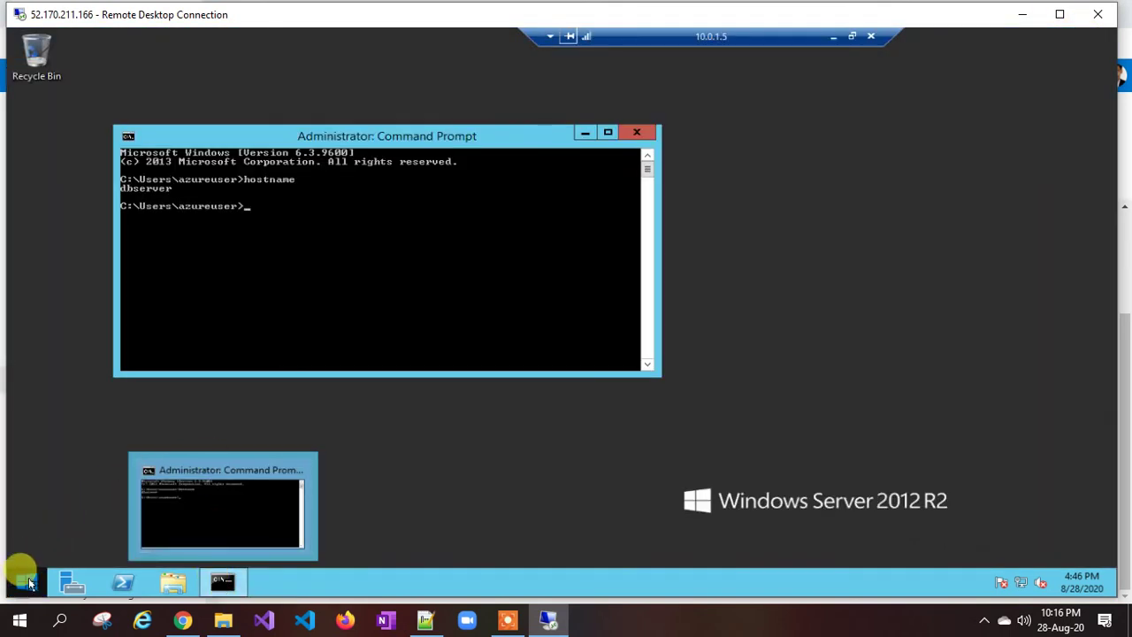
pyautogui.click(21, 581)
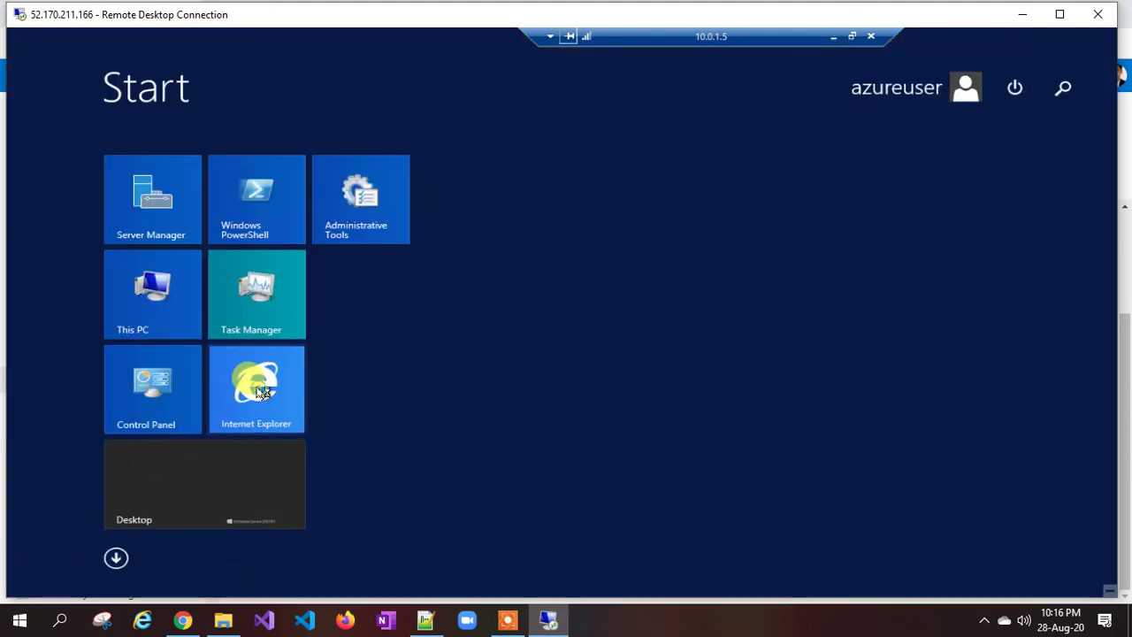
pyautogui.click(261, 391)
pyautogui.click(182, 84)
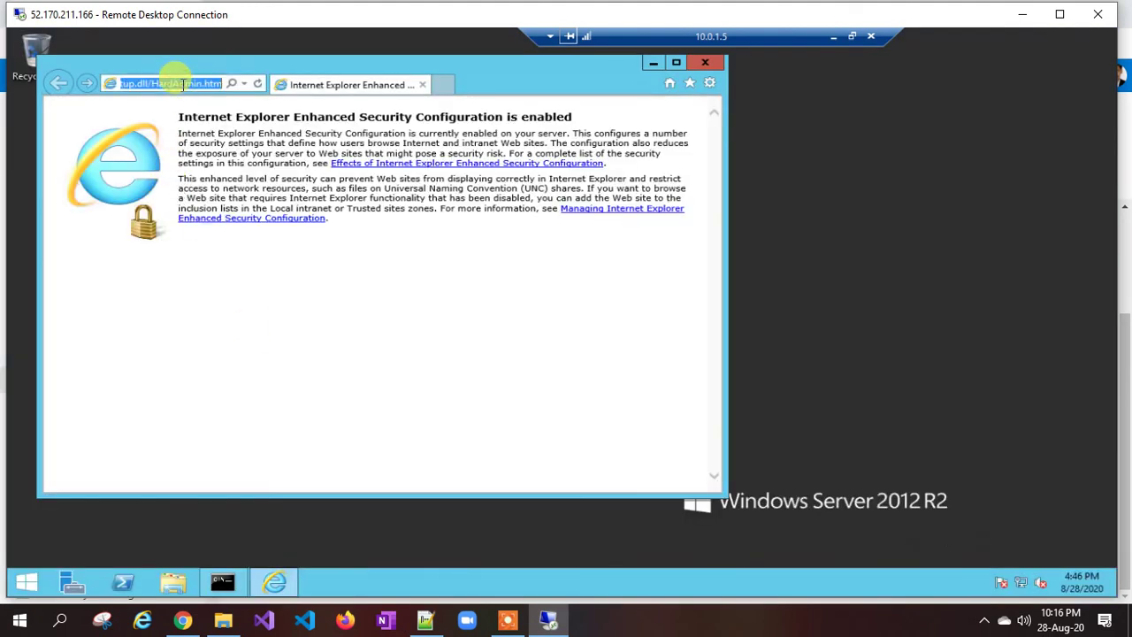
pyautogui.write('goo')
pyautogui.press('Return')
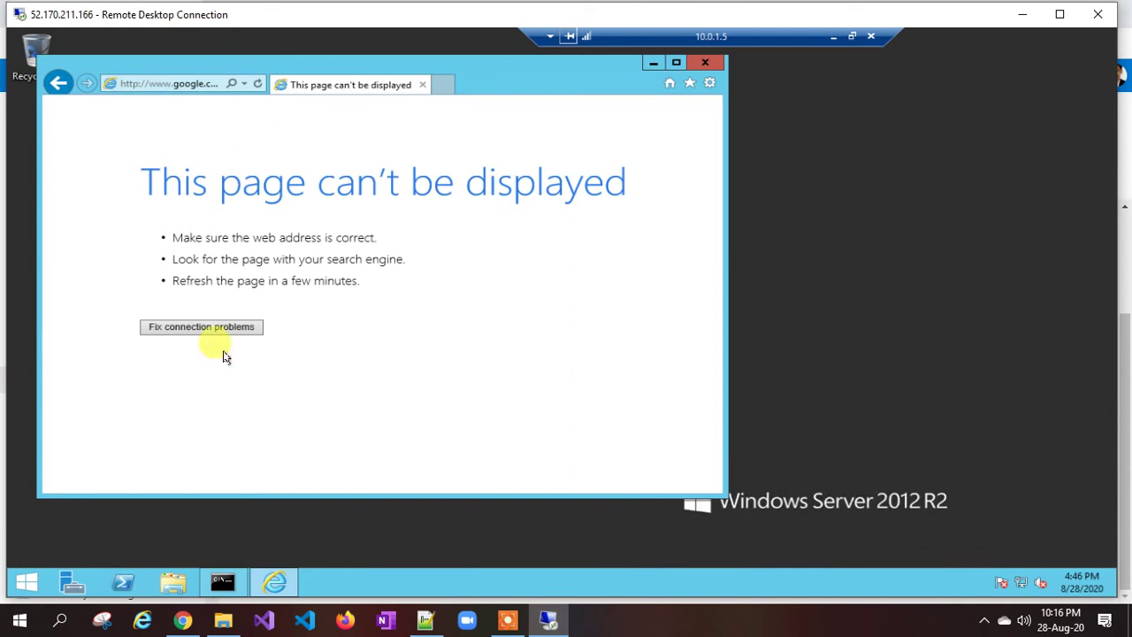
# Switch back to the Azure portal in Chrome and compare dbserver's inbound and outbound port rules in subnet-nsg and dbserver-nsg.
pyautogui.click(182, 620)
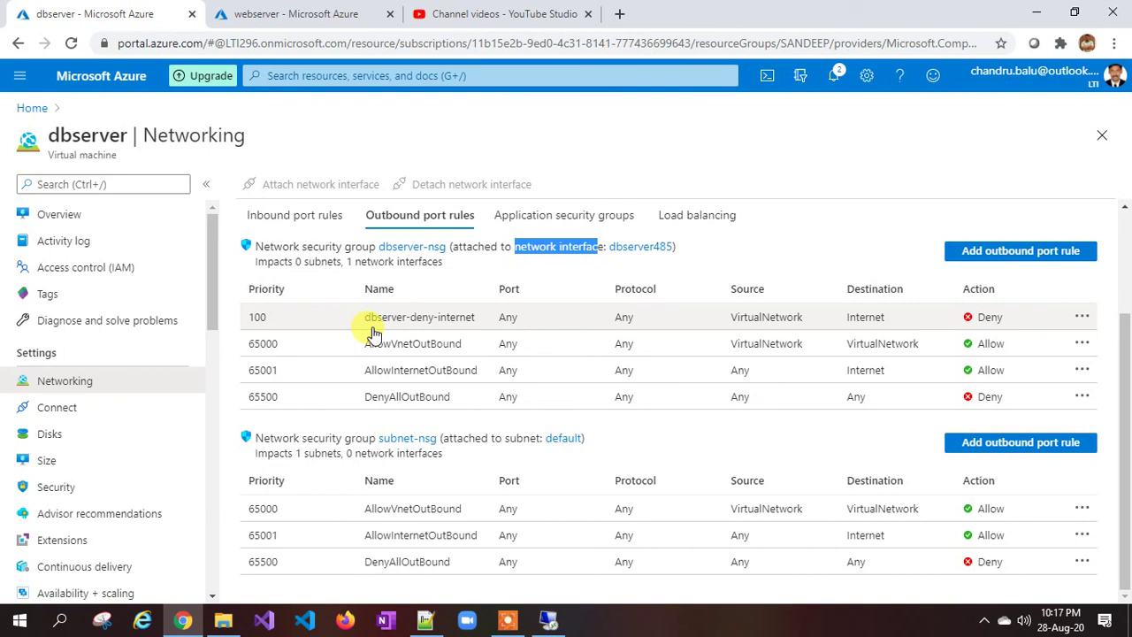
pyautogui.click(310, 219)
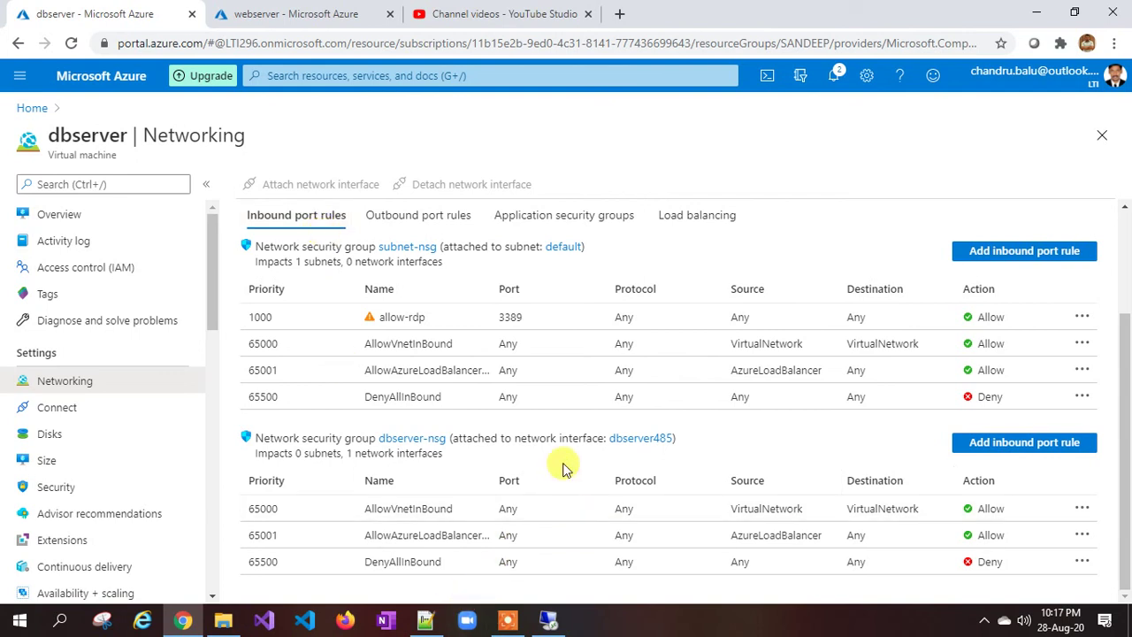
pyautogui.moveTo(475, 248); pyautogui.dragTo(512, 250)
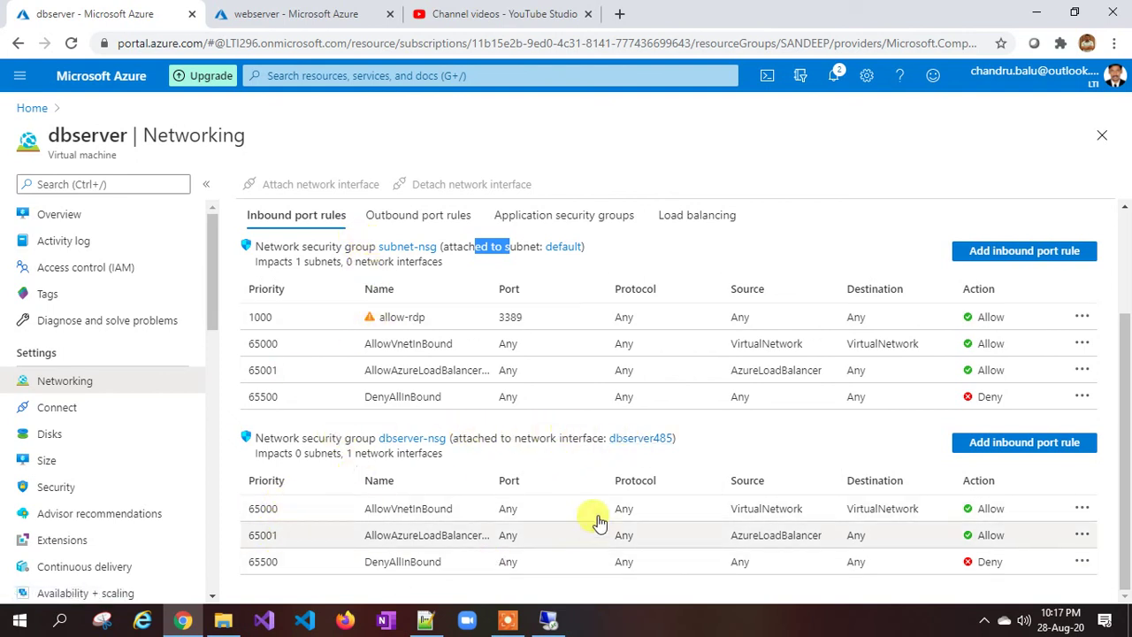
pyautogui.click(420, 217)
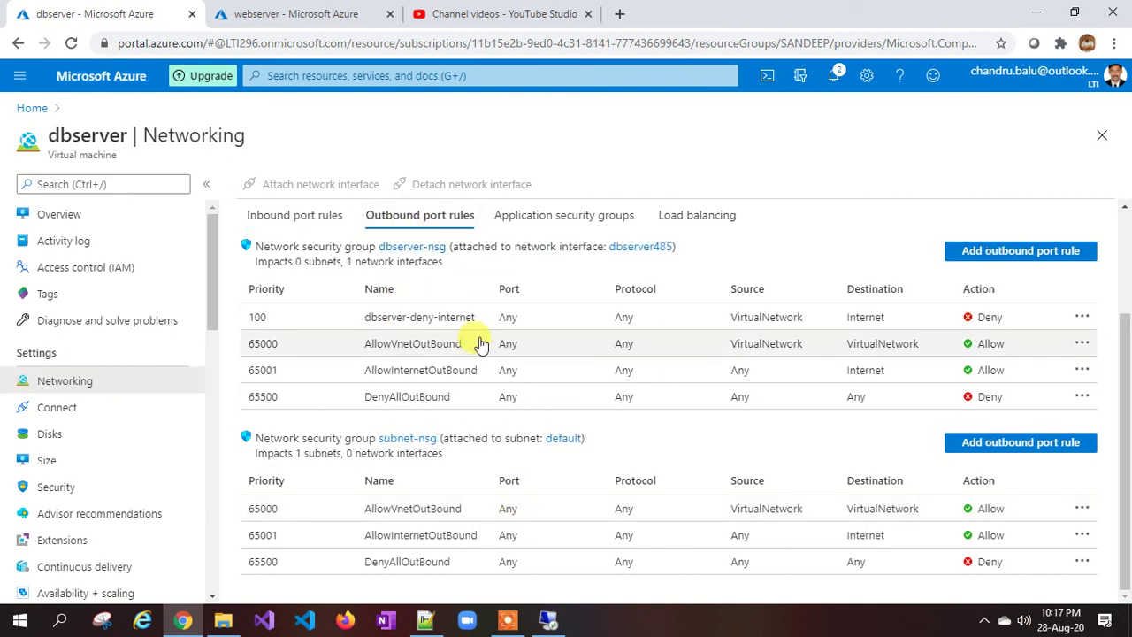
pyautogui.click(301, 215)
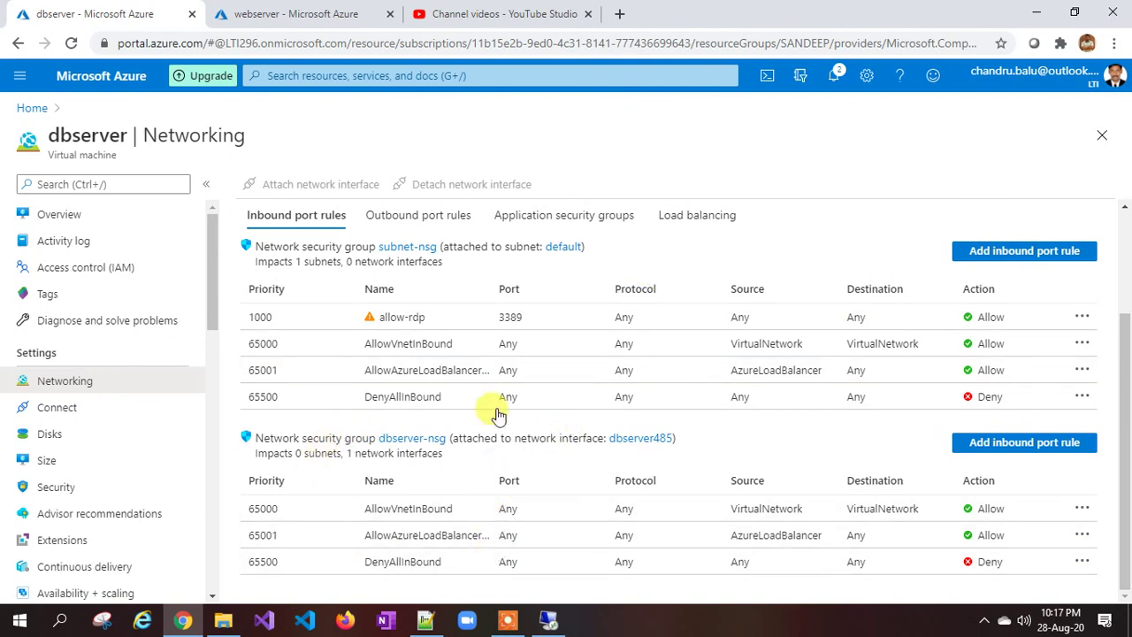
pyautogui.click(449, 219)
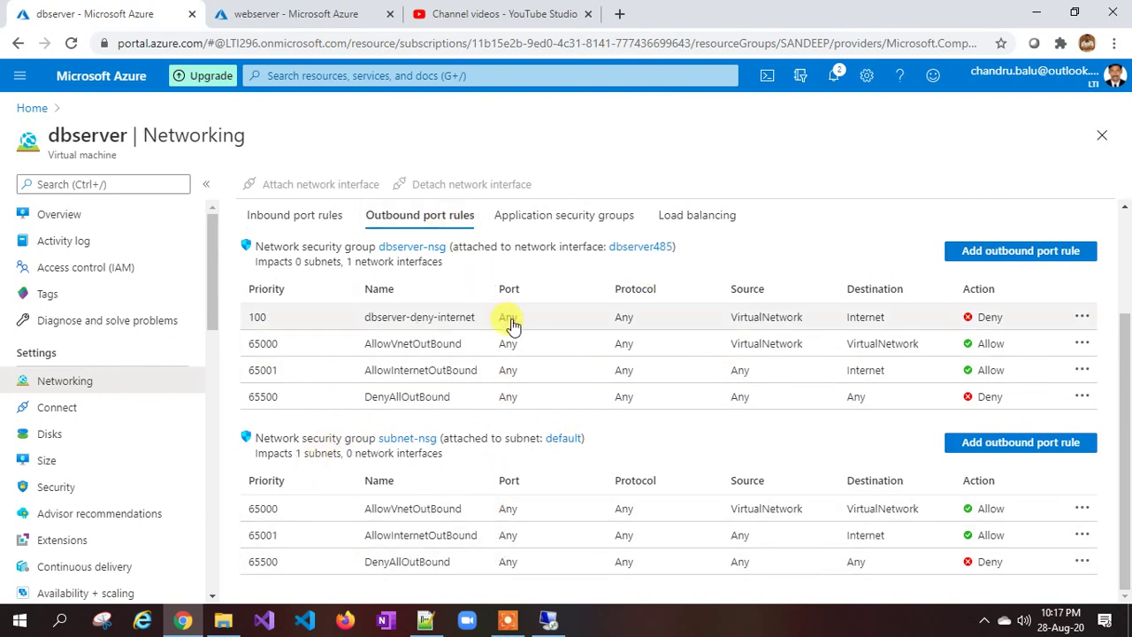